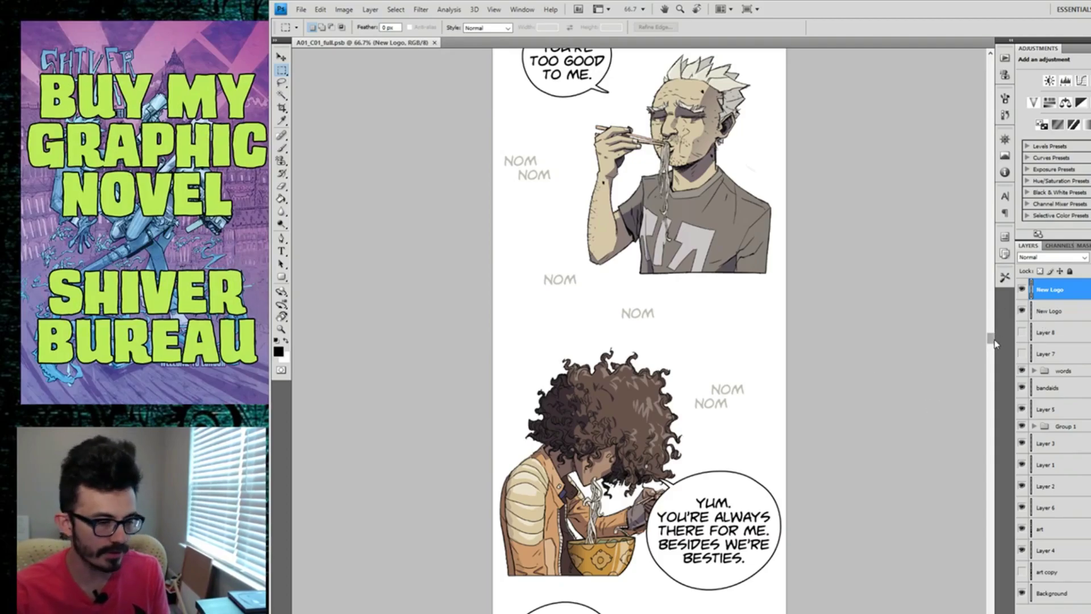
Review the comic strip at its full length and check its pixel dimensions and resolution in Image Size.
scroll(989, 340, "down", 5)
scroll(988, 344, "up", 5)
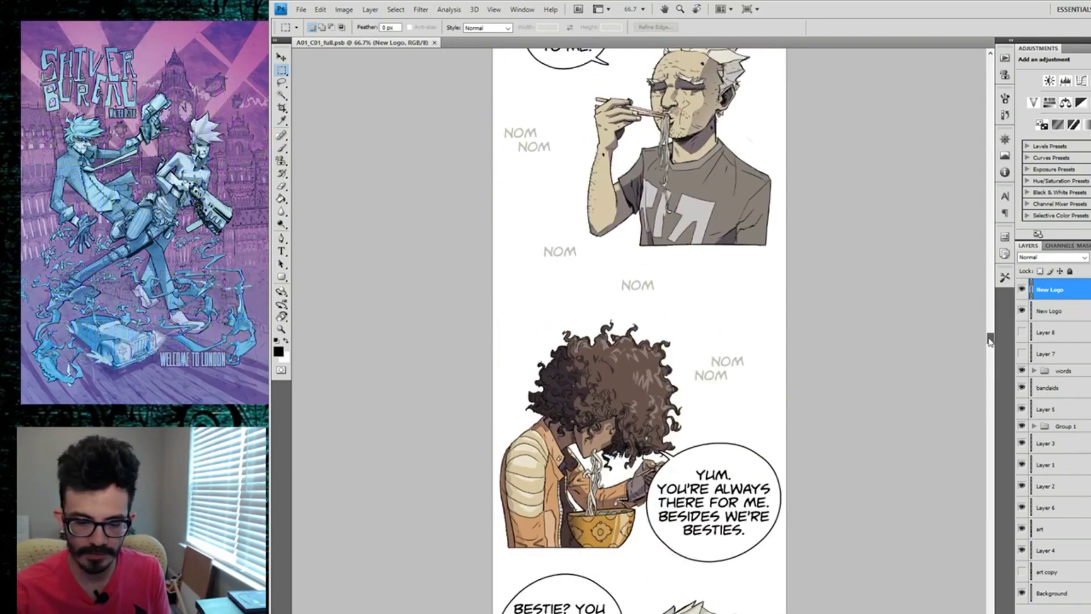
scroll(989, 356, "down", 4)
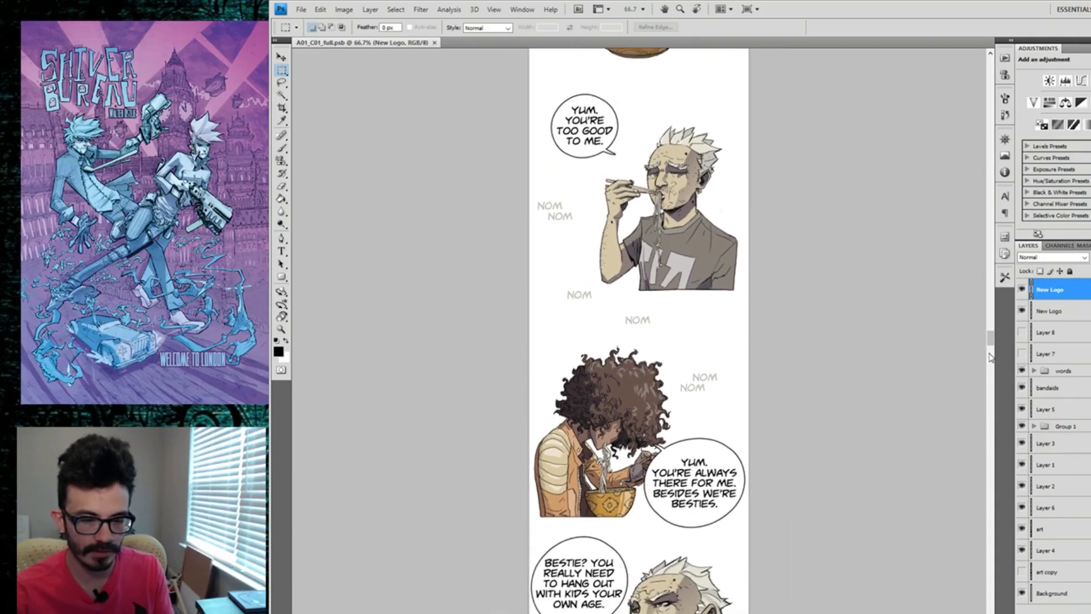
scroll(986, 356, "down", 3)
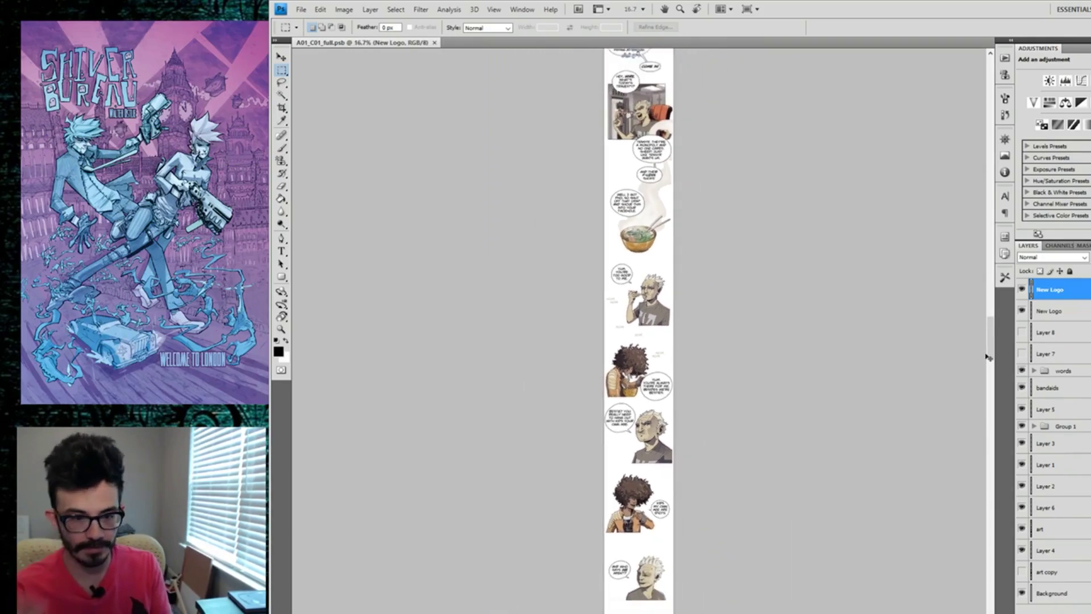
scroll(994, 287, "down", 3)
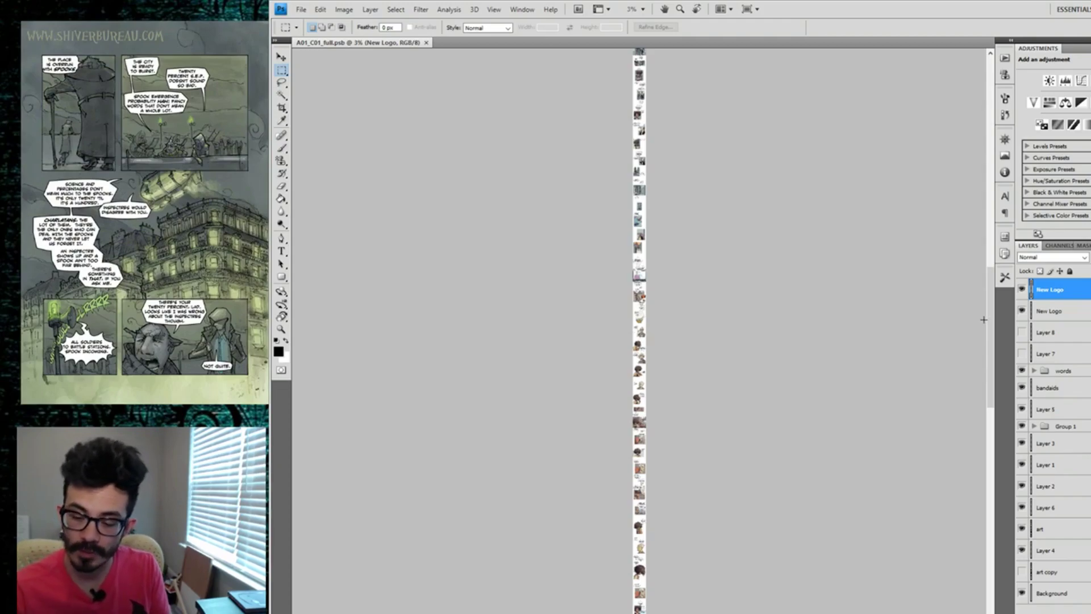
key("ctrl+minus")
key("ctrl+minus")
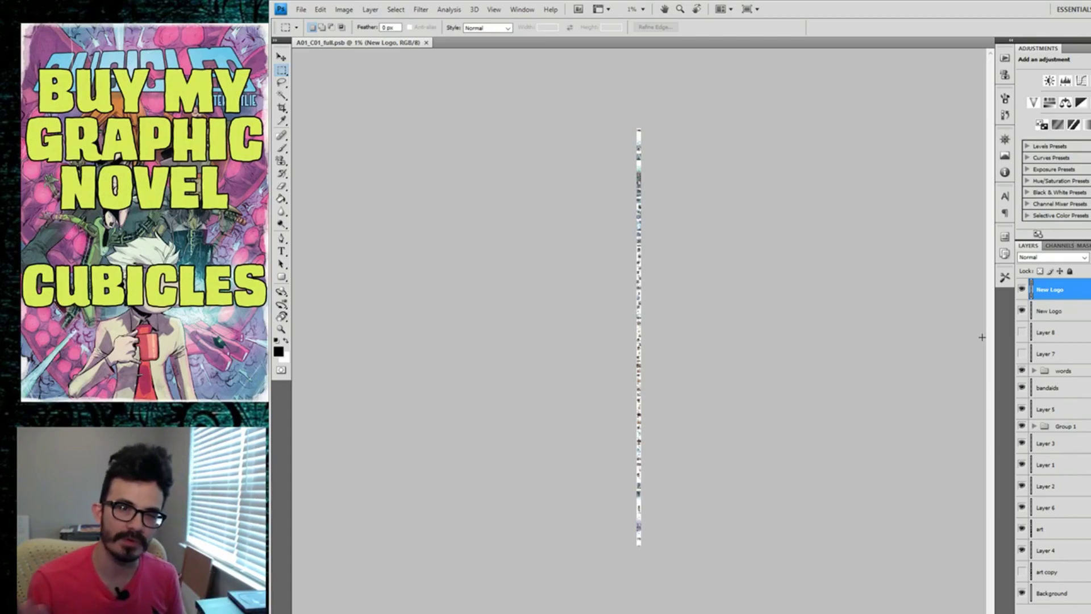
left_click(344, 9)
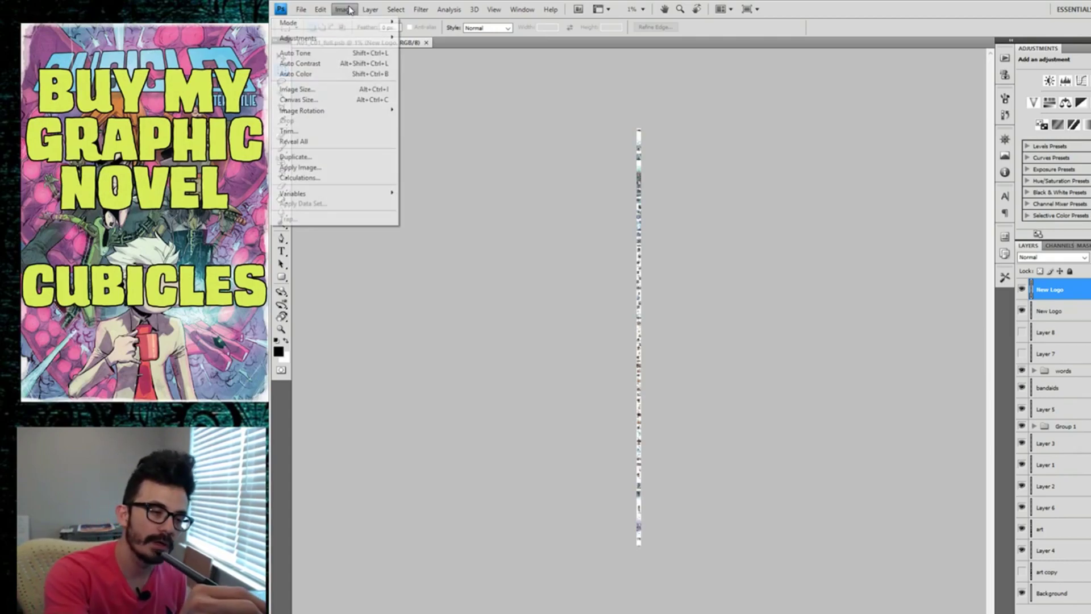
left_click(352, 90)
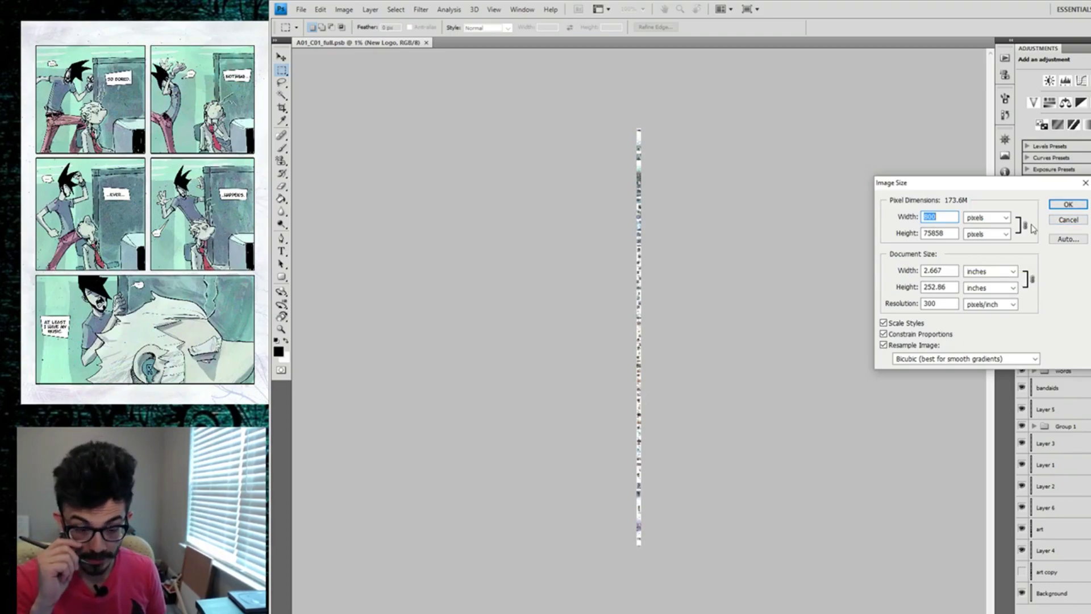
left_click(1067, 222)
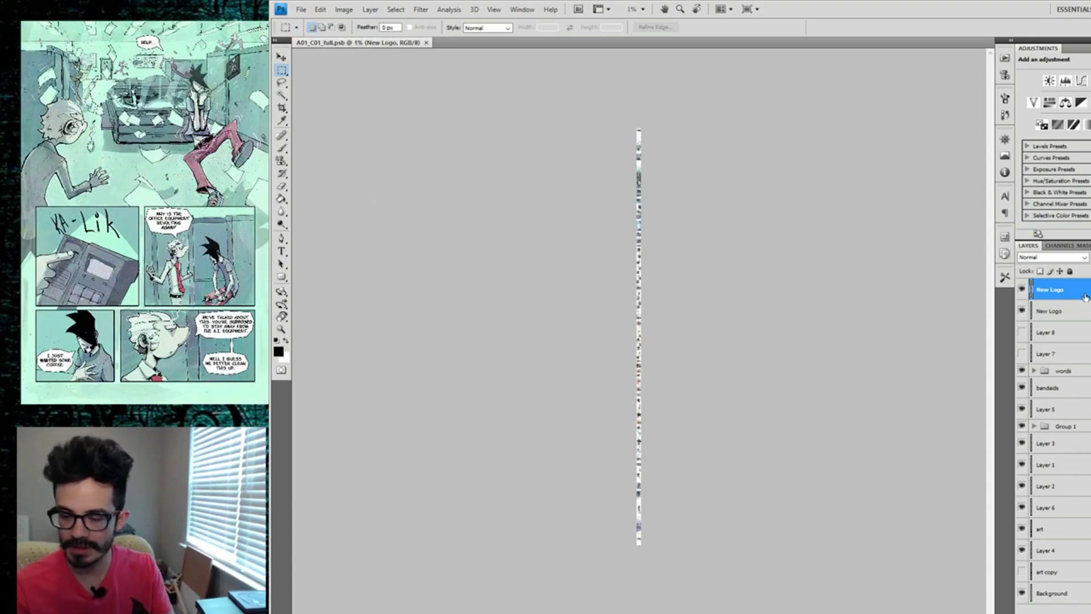
Examine the beginning of the comic strip, from the HAXOR logo through the first two panels.
key("ctrl+plus")
key("ctrl+plus")
key("ctrl+plus")
key("ctrl+plus")
key("ctrl+plus")
key("ctrl+plus")
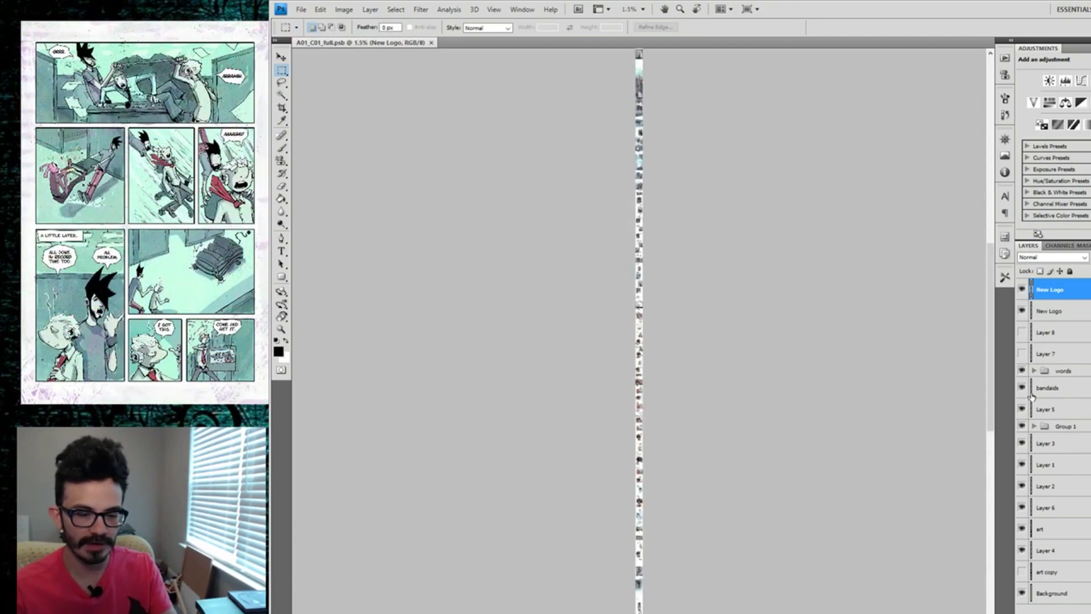
key("ctrl+plus")
key("ctrl+plus")
key("ctrl+plus")
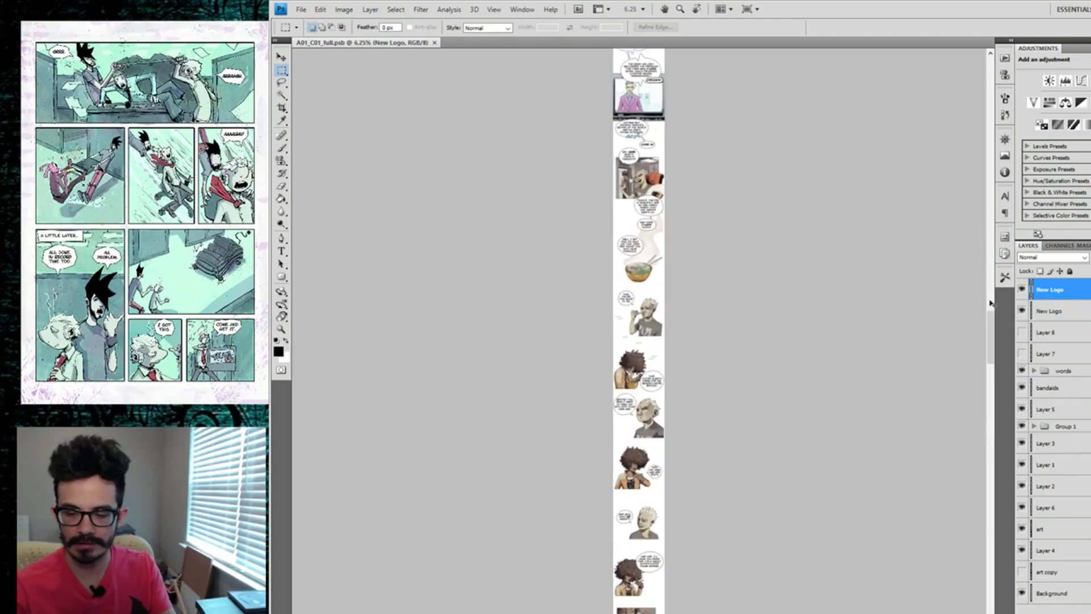
left_click_drag(991, 332, 991, 109)
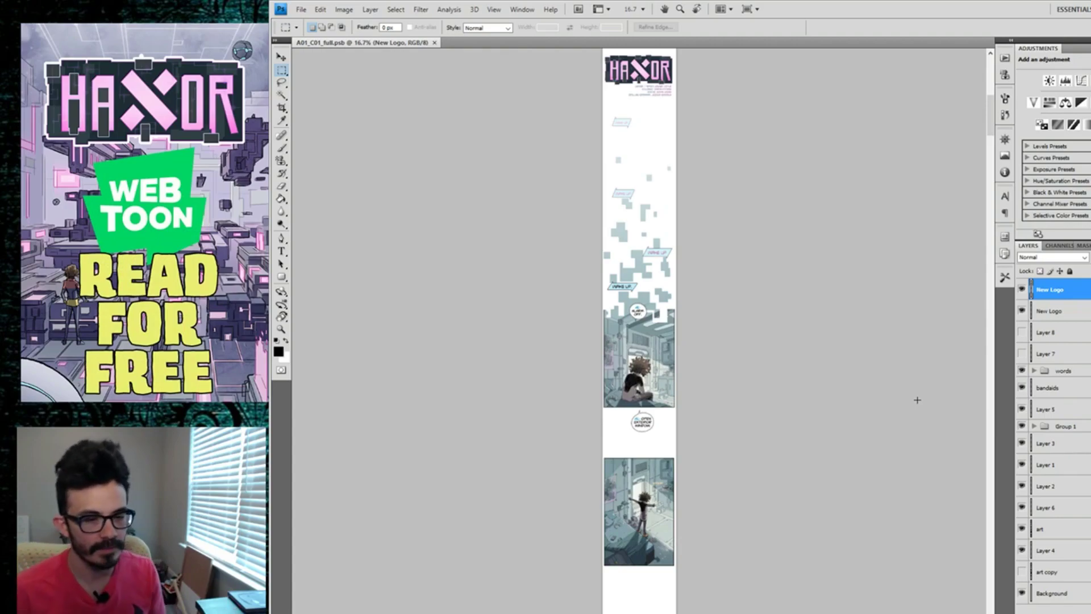
mouse_move(992, 122)
left_mouse_down()
mouse_move(991, 106)
mouse_move(992, 116)
left_mouse_up()
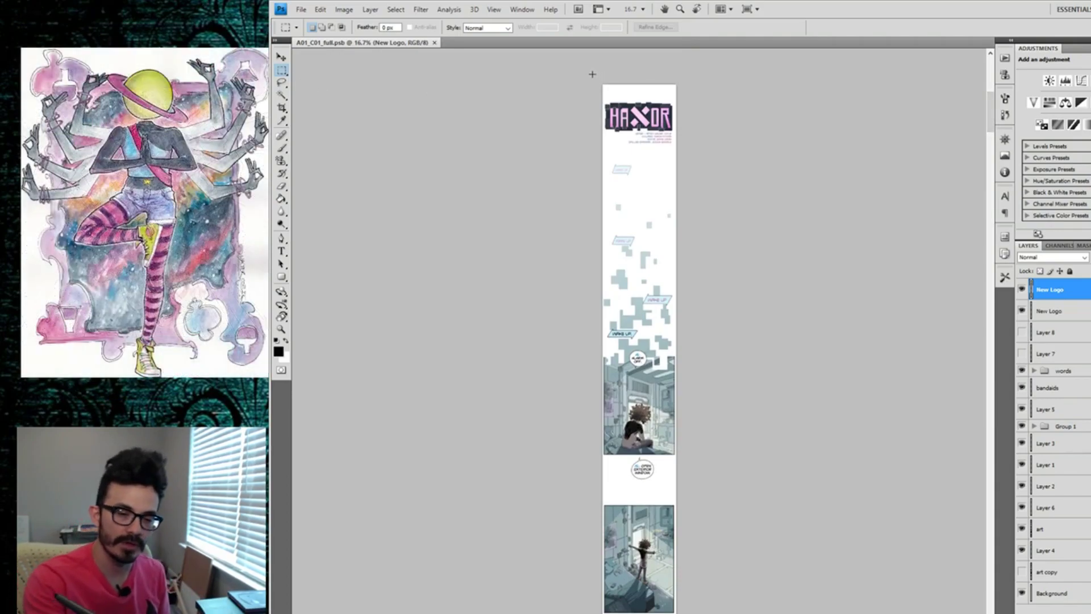
Try rectangular marquee selections over successive sections of the strip's opening and clear the selection.
left_click_drag(725, 165, 738, 198)
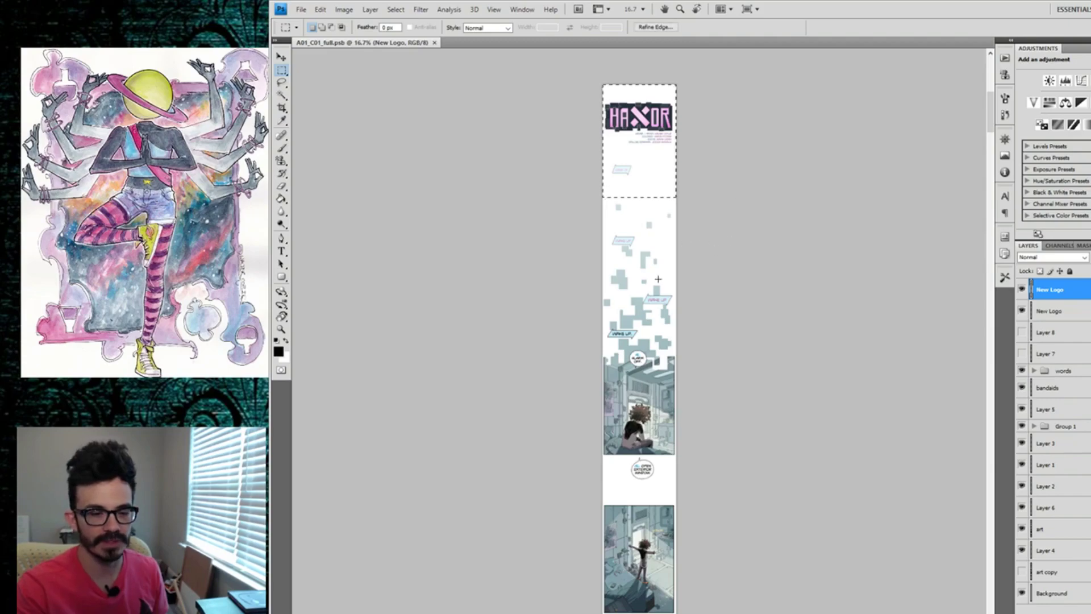
left_click_drag(735, 355, 720, 450)
left_click_drag(551, 467, 699, 557)
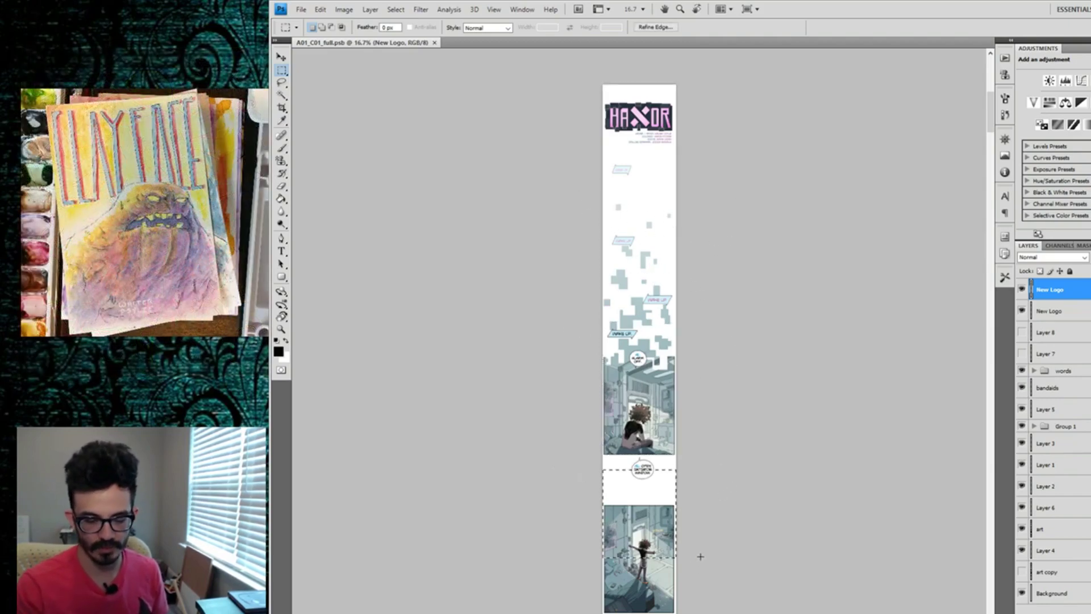
left_click(714, 482)
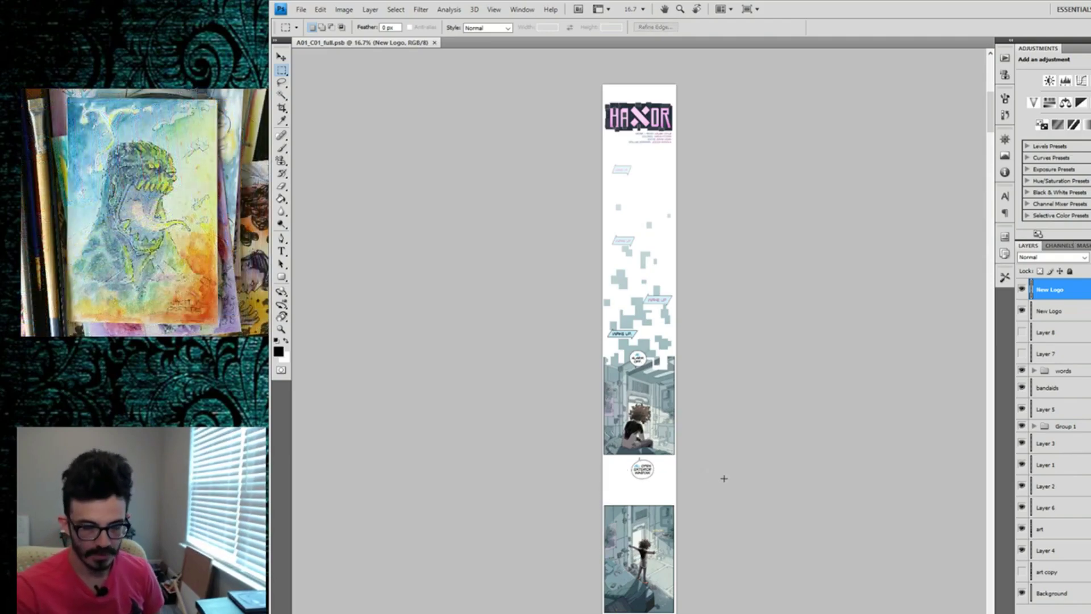
View the whole strip and recheck its width and height in Image Size without changing them.
scroll(966, 120, "up", 3)
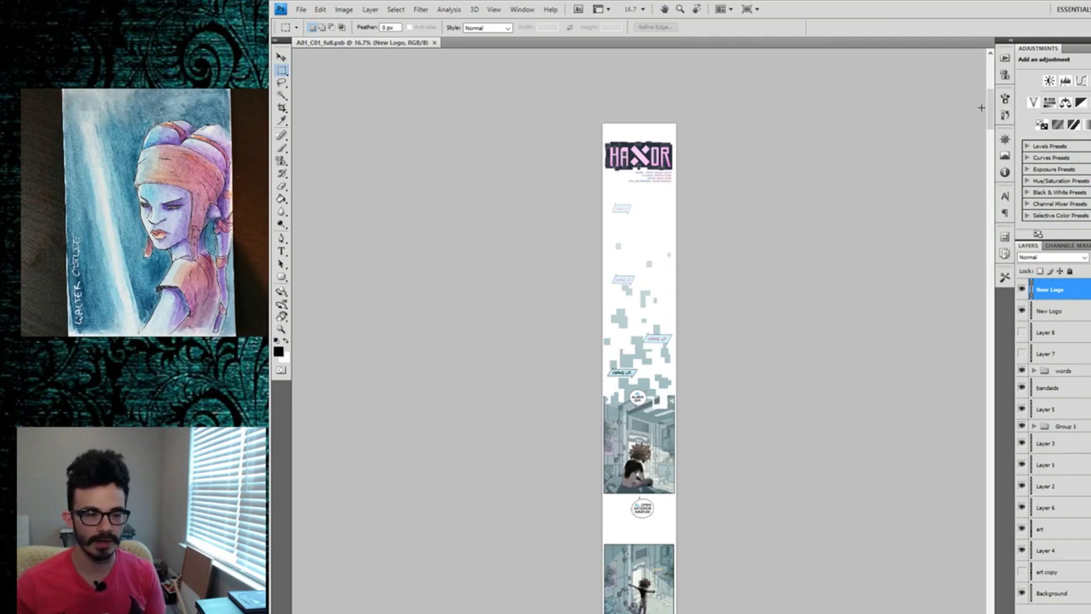
scroll(981, 107, "up", 2)
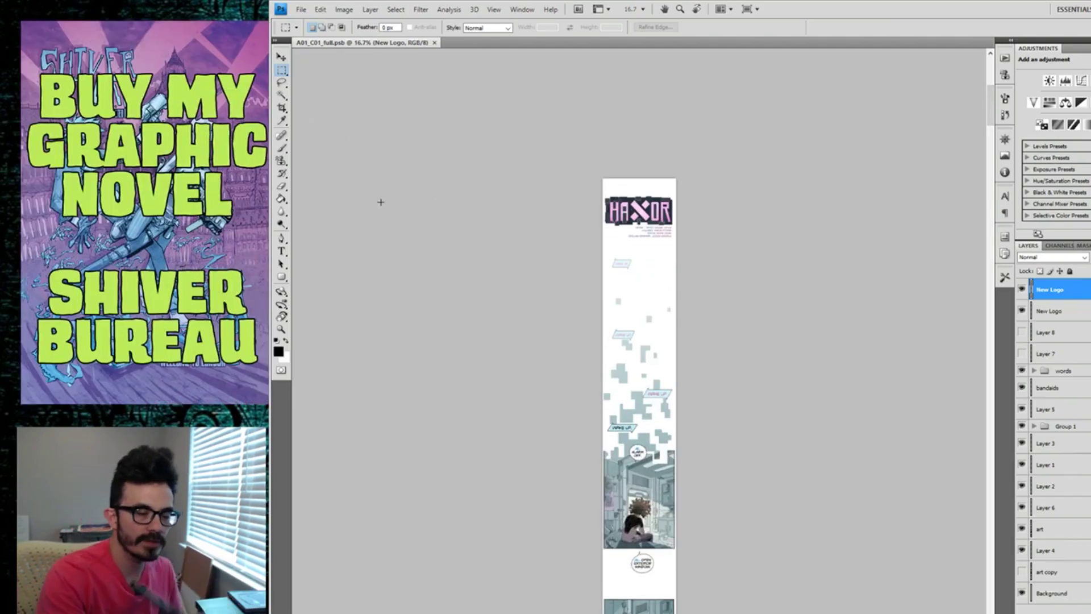
key("ctrl+minus")
key("ctrl+minus")
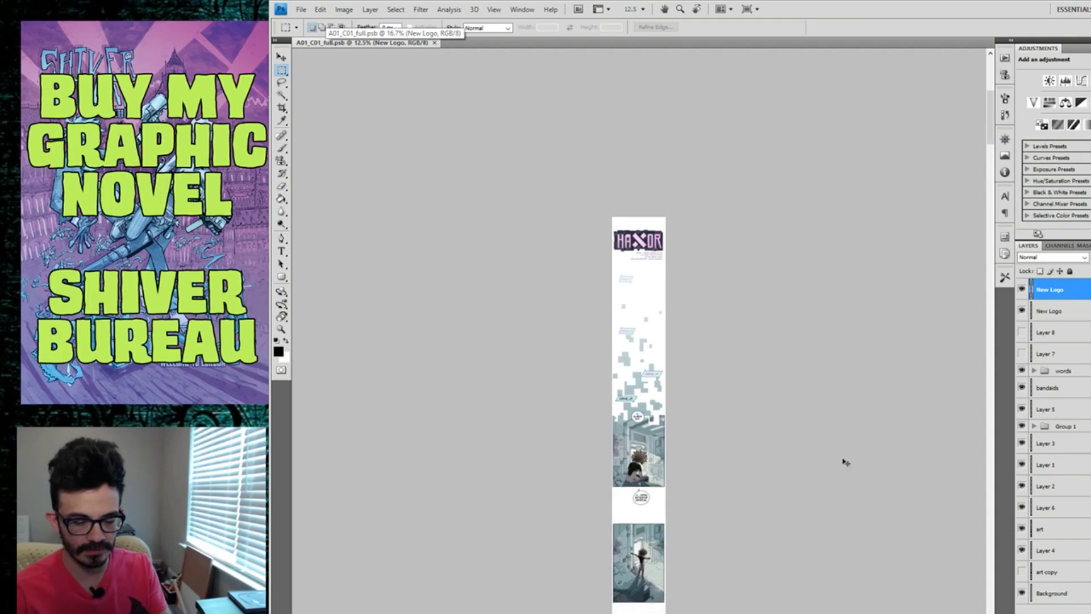
key("ctrl+minus")
key("ctrl+minus")
key("ctrl+minus")
key("ctrl+minus")
key("ctrl+minus")
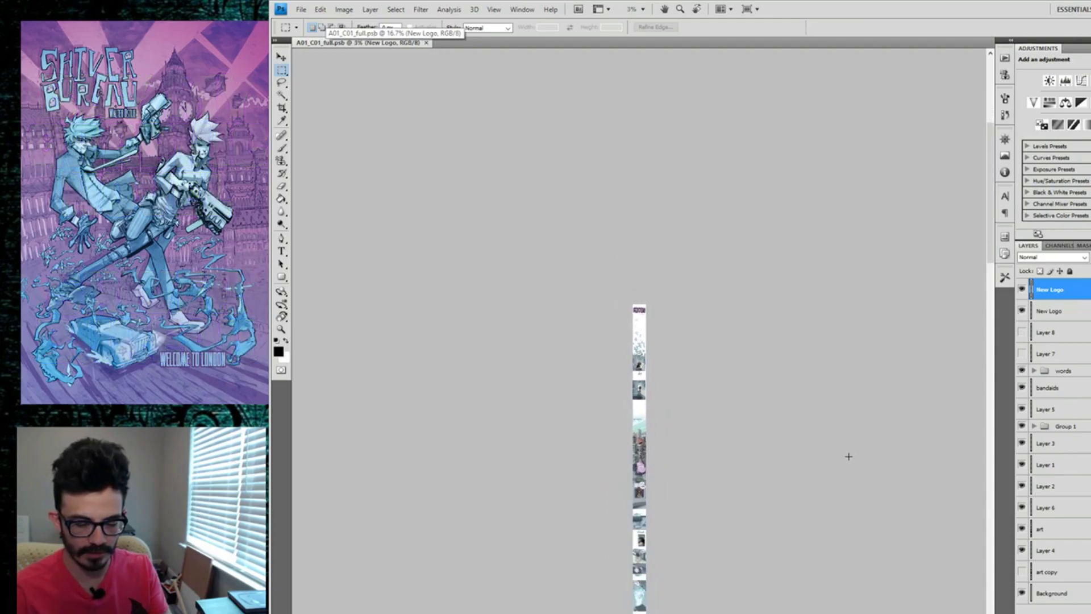
key("ctrl+minus")
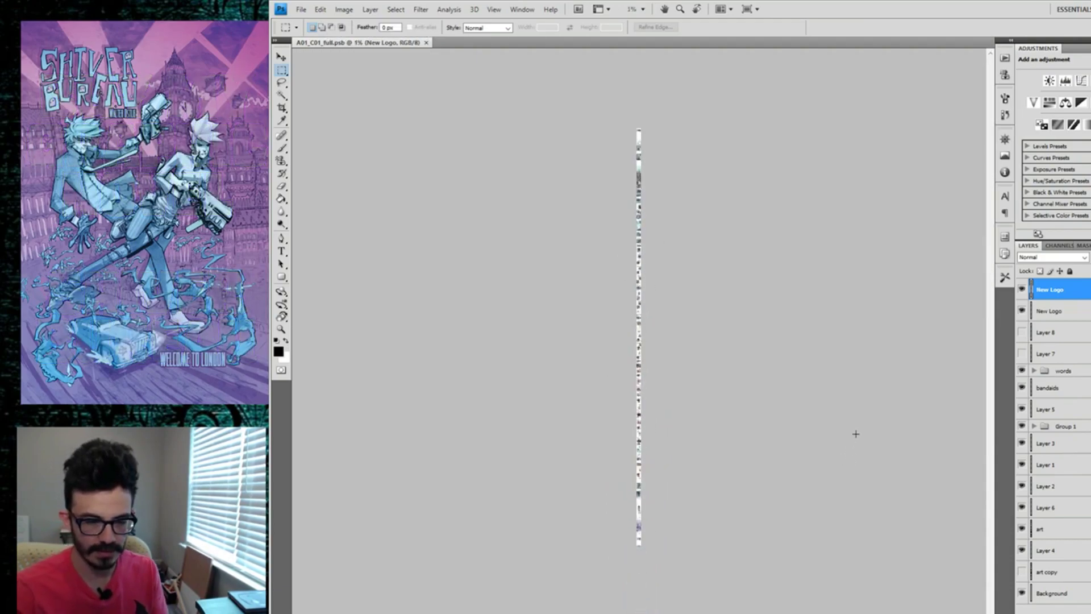
left_click(343, 9)
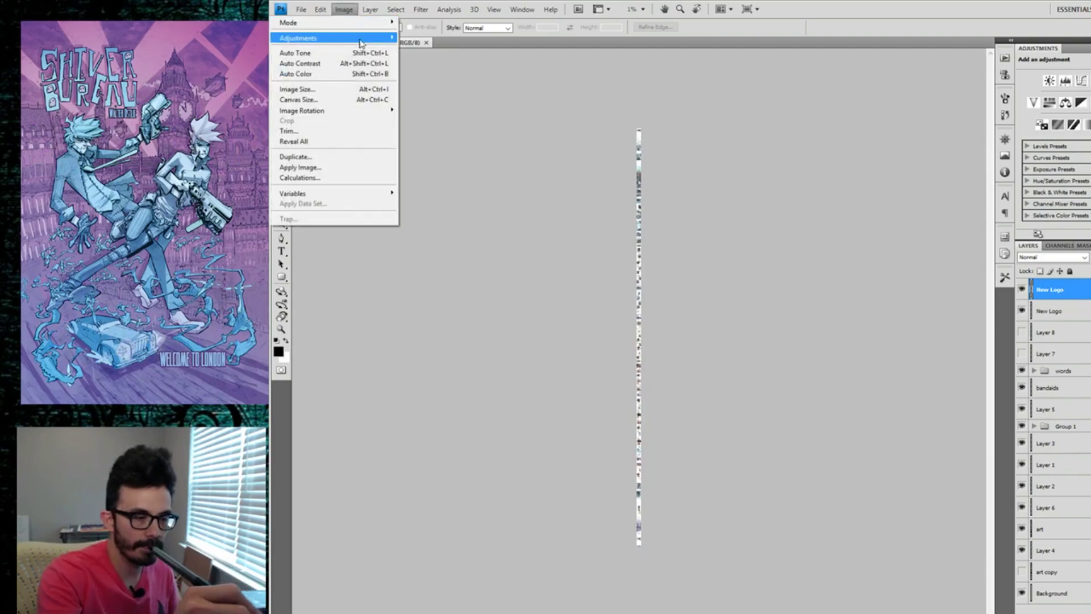
left_click(364, 91)
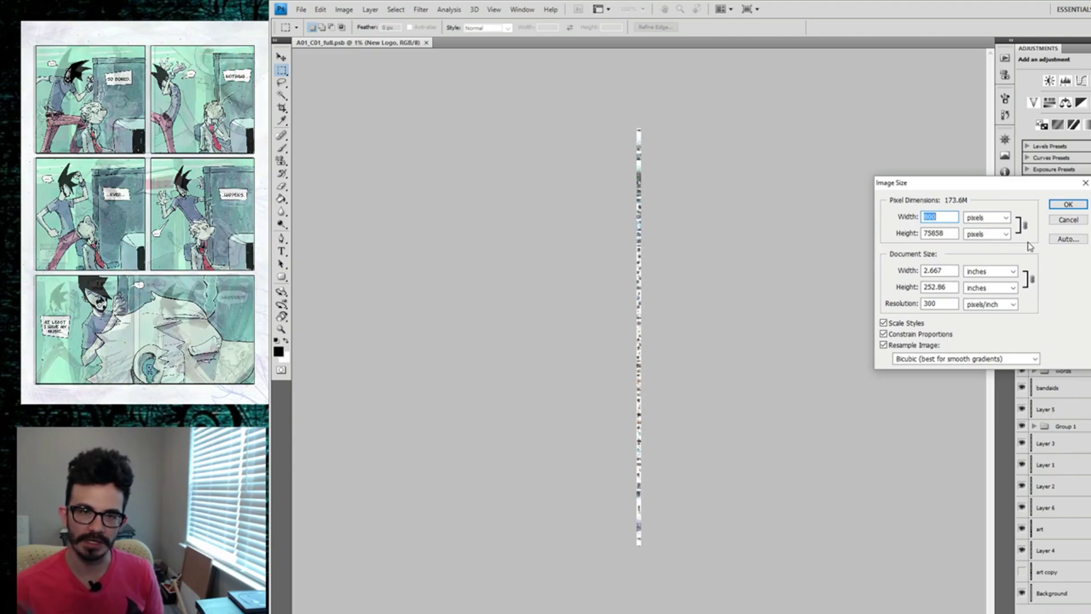
left_click(1069, 220)
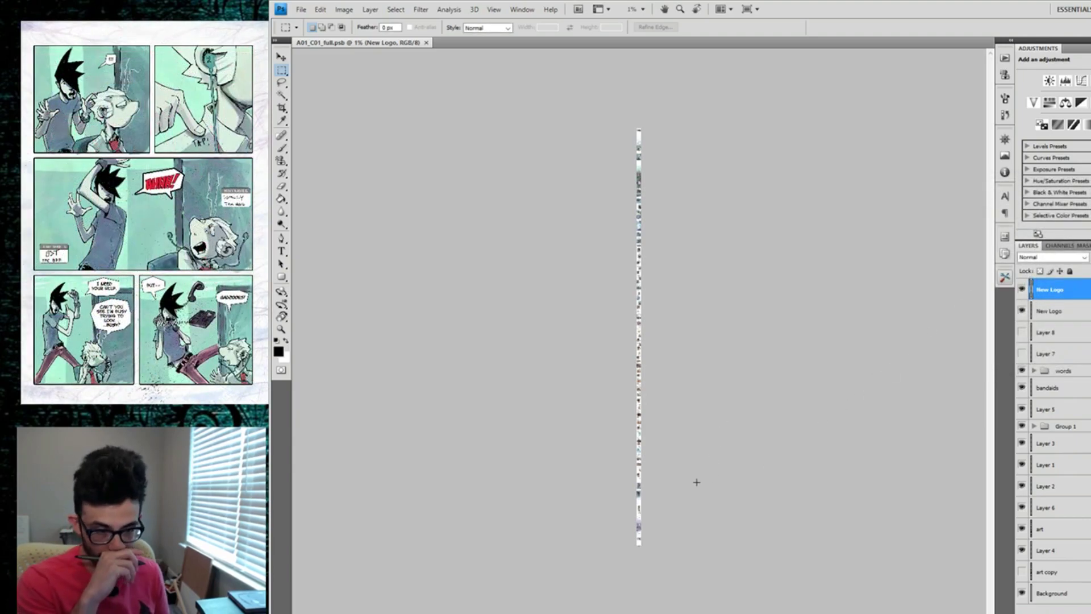
Show the rulers around the canvas.
left_click(499, 12)
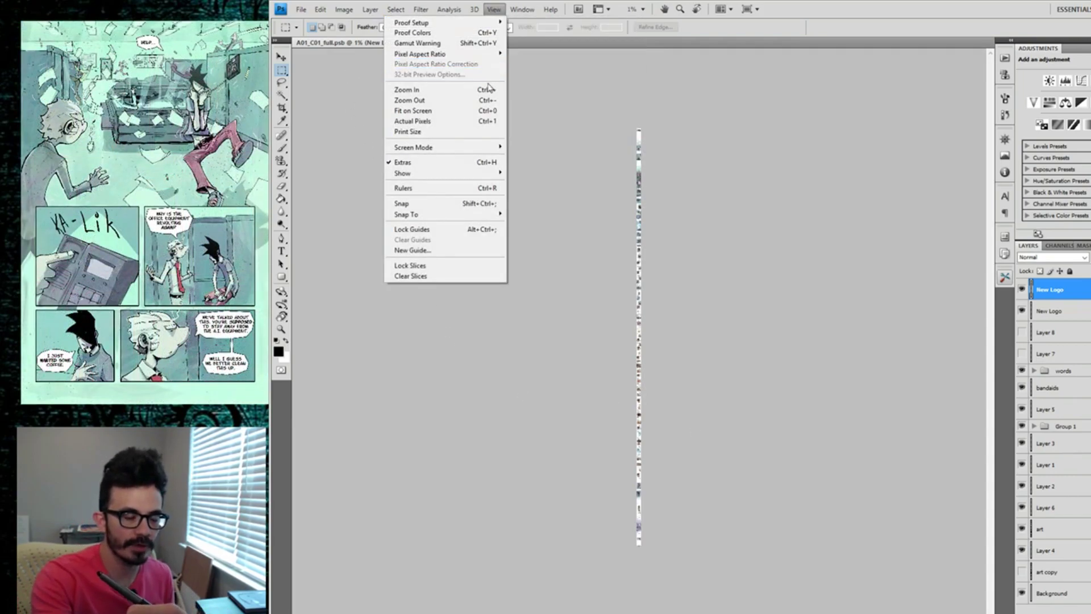
left_click(483, 188)
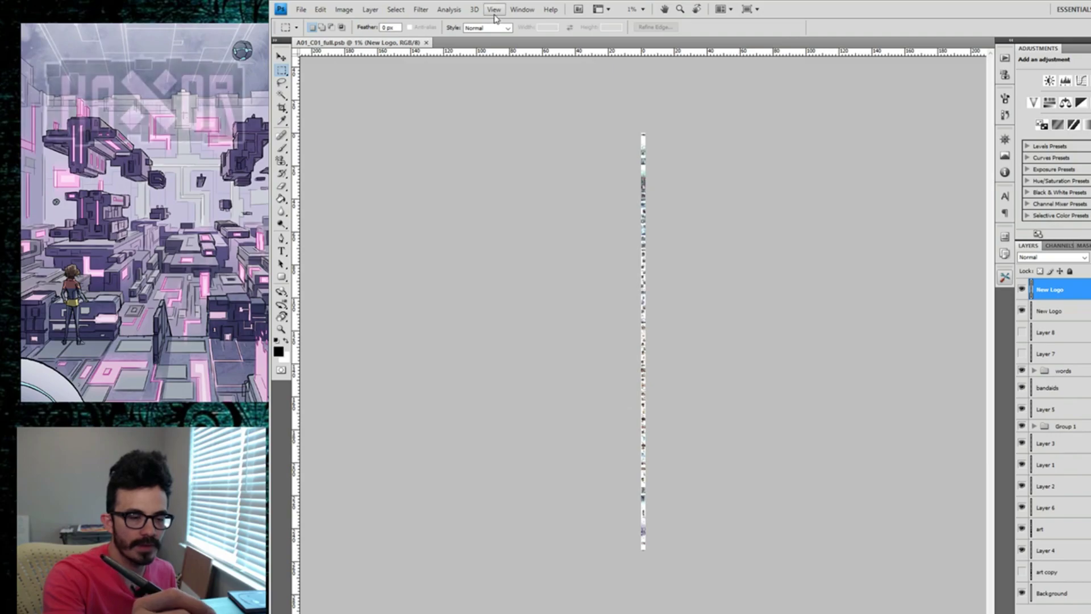
Try a vertical guide at 33% of the canvas and undo it.
left_click(494, 10)
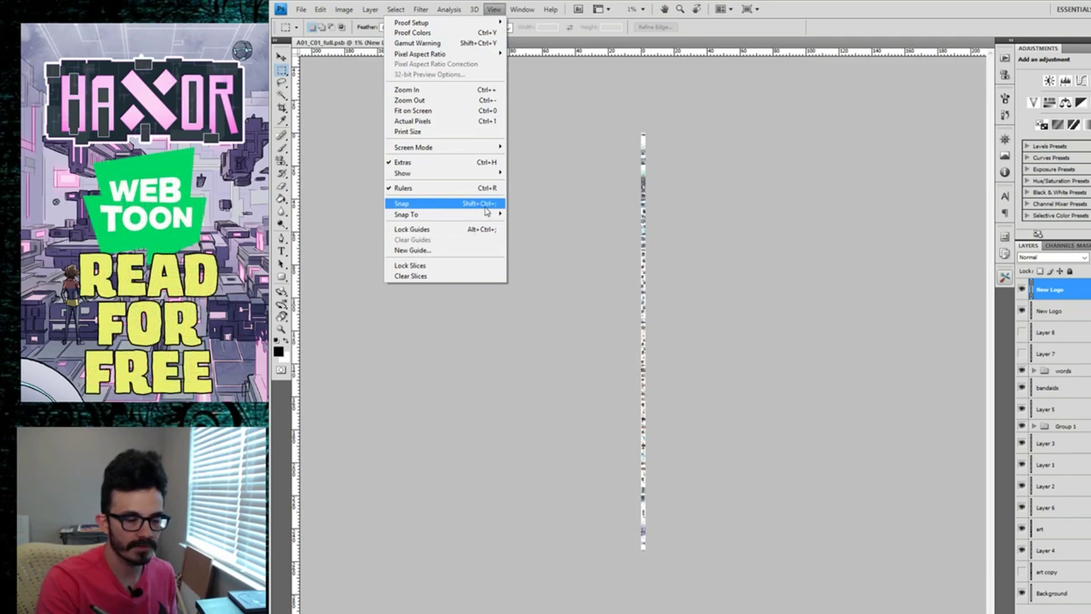
left_click(480, 254)
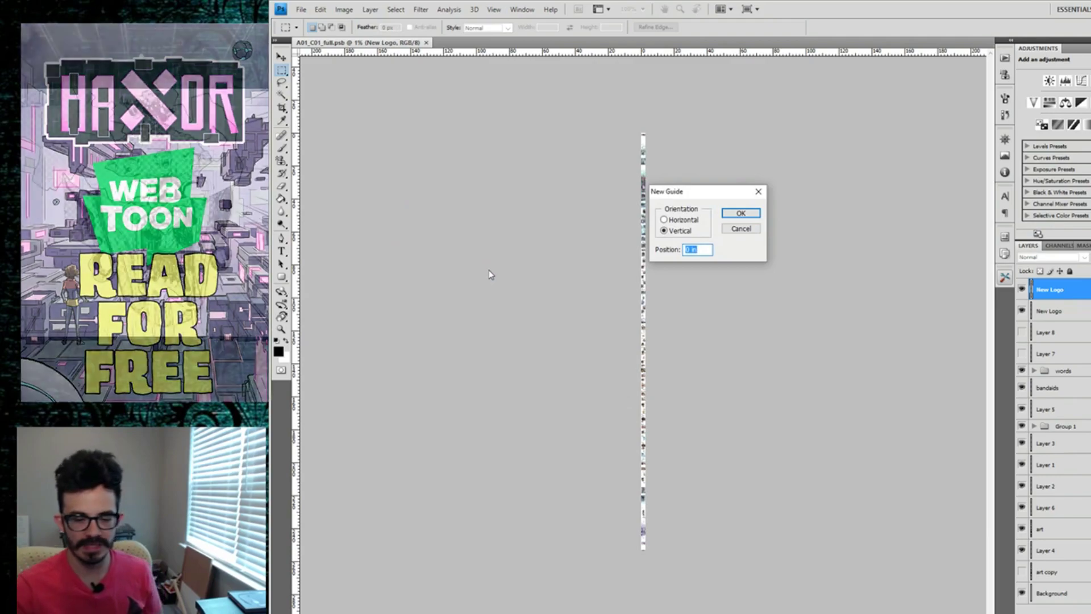
type("33")
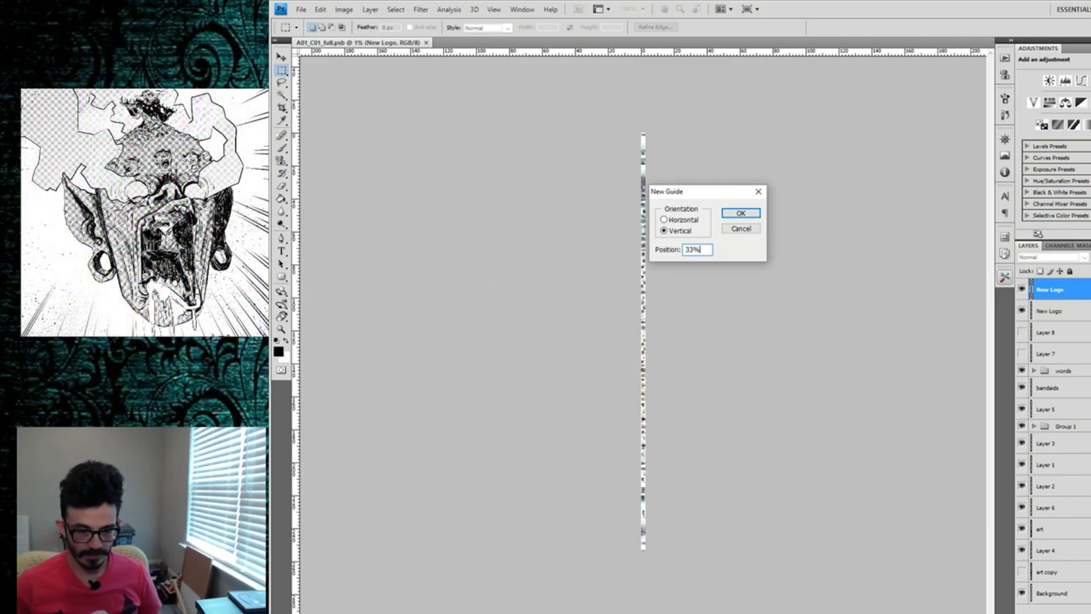
left_click(753, 212)
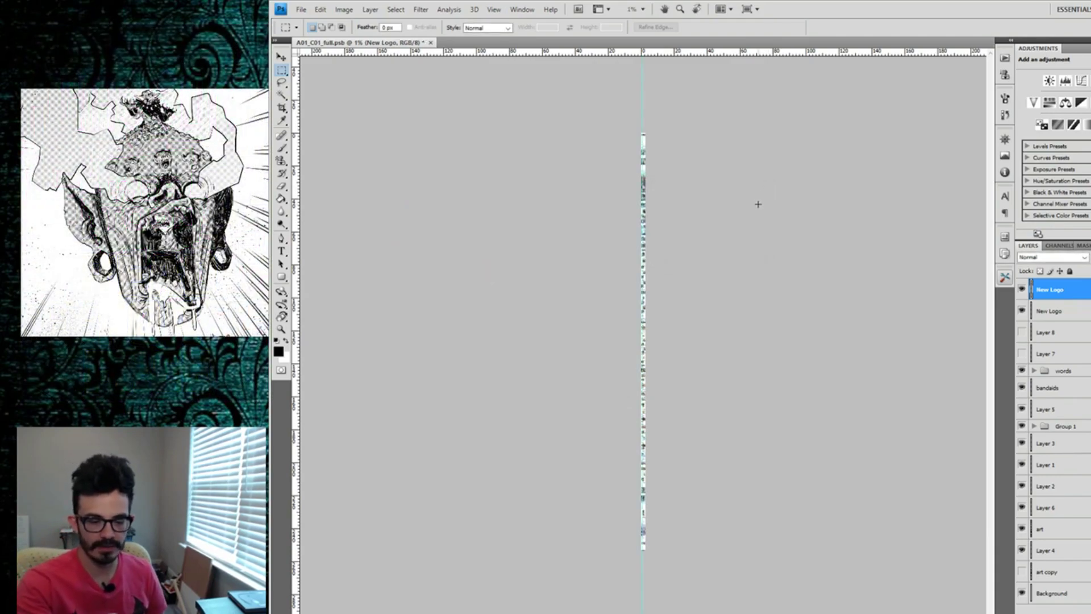
key("ctrl+z")
Add a horizontal guide at 33% of the canvas height.
left_click(494, 13)
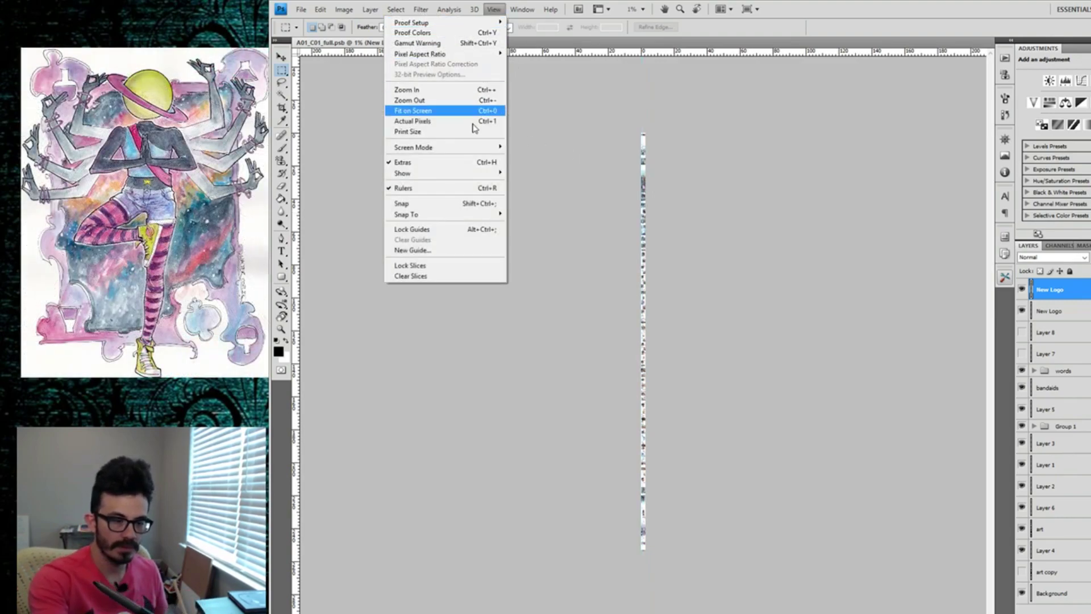
left_click(463, 253)
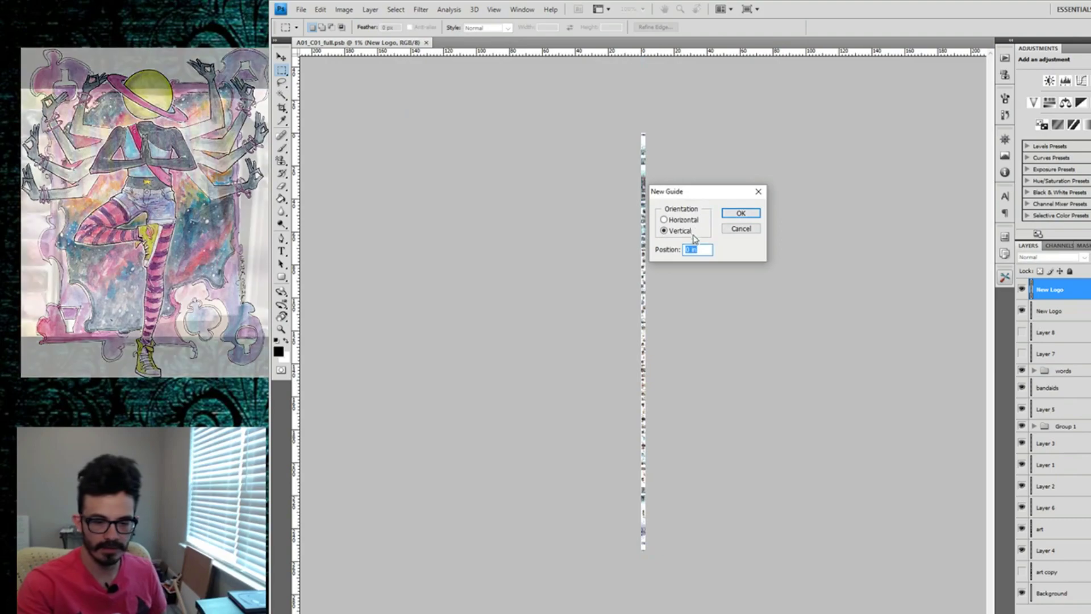
key("alt+h")
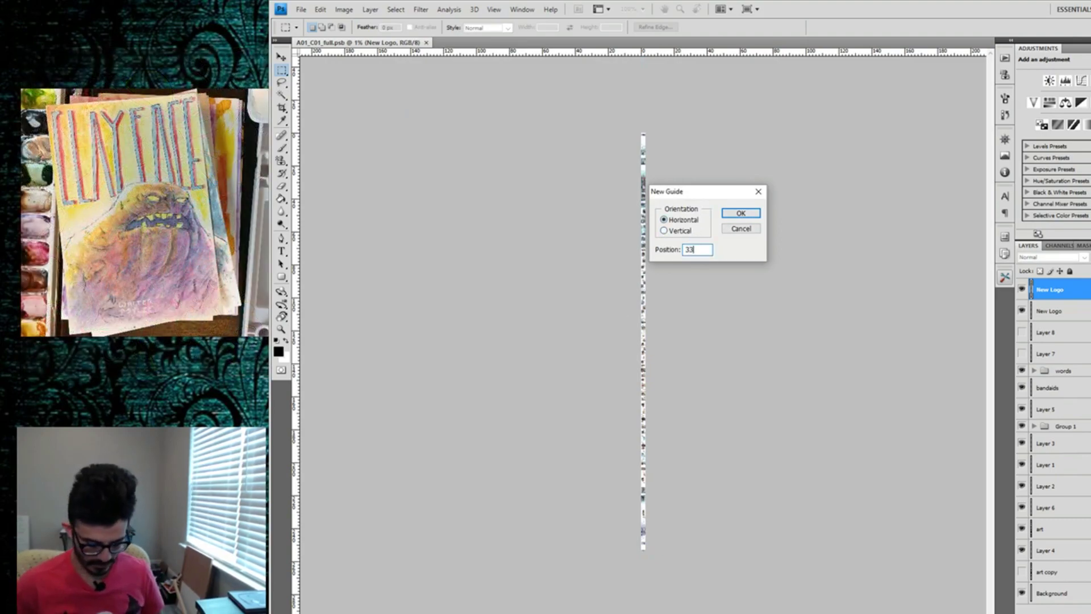
type("33%")
key("Return")
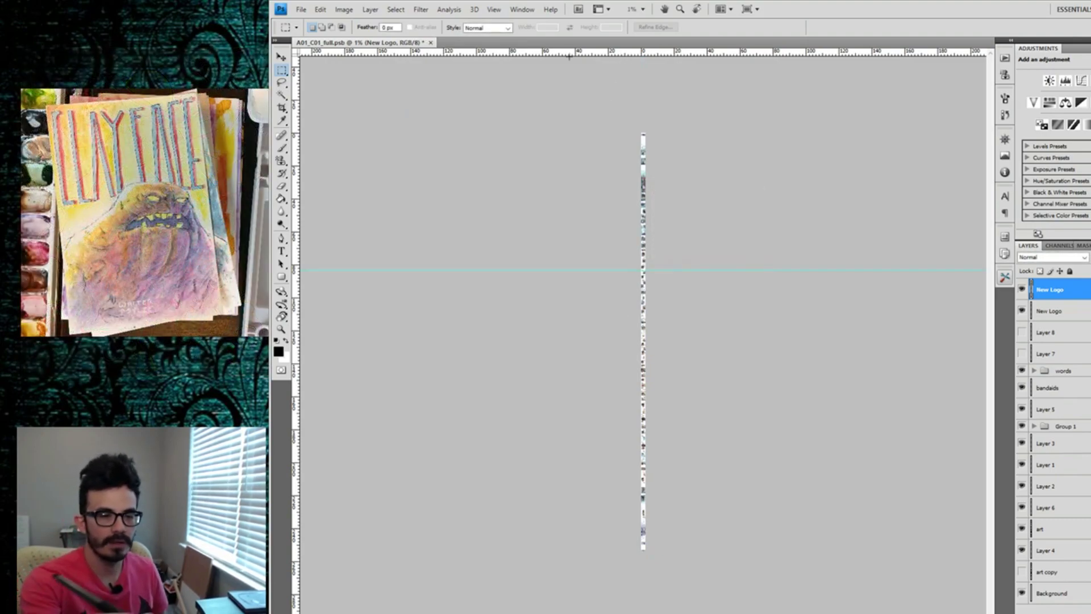
Add a second horizontal guide at 66% of the canvas height.
left_click(494, 10)
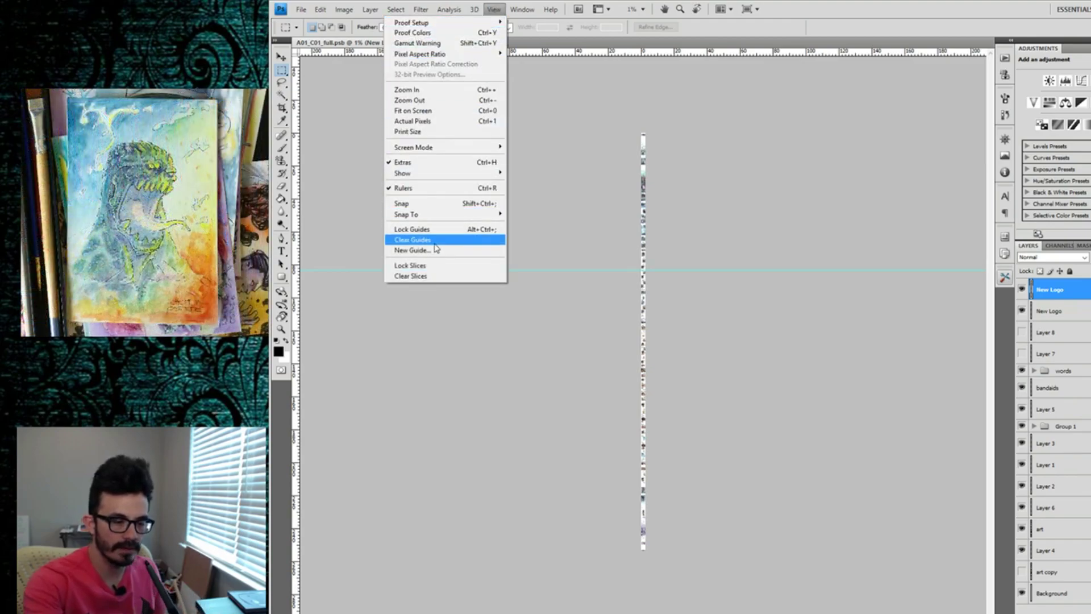
left_click(439, 254)
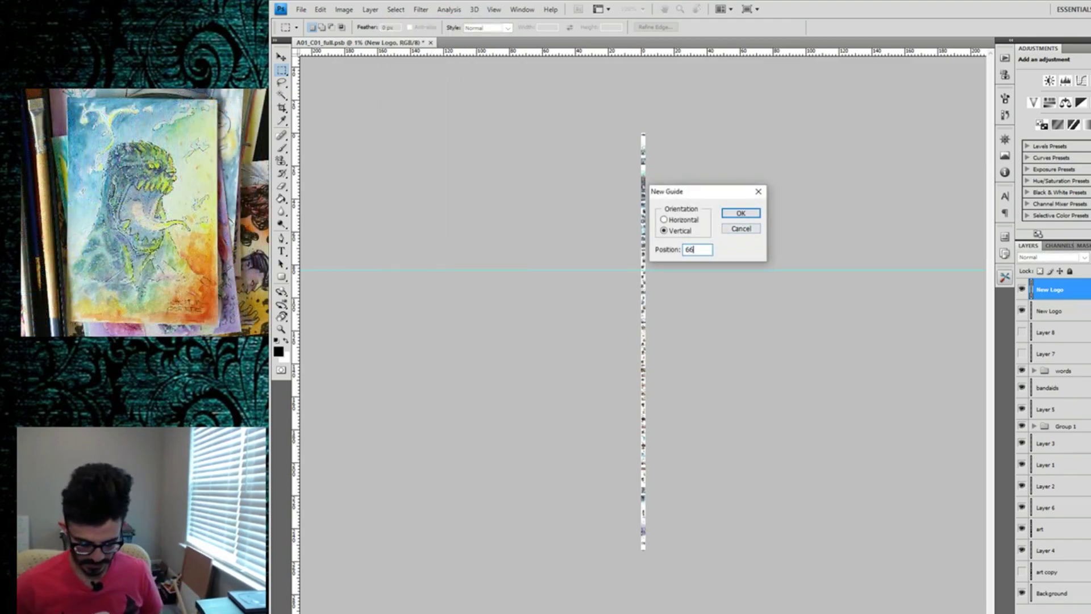
left_click(740, 213)
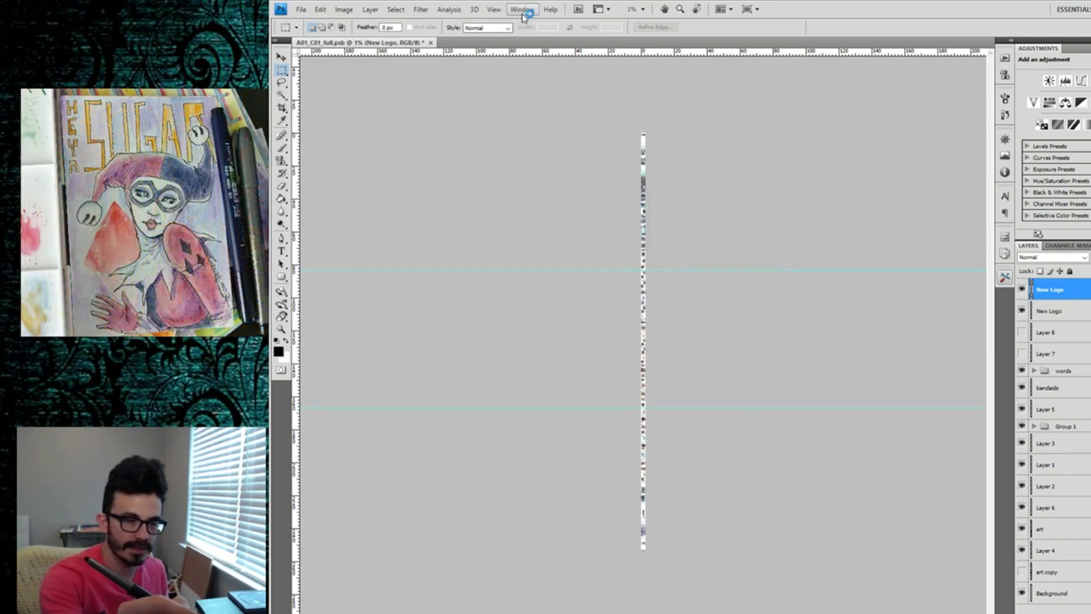
Turn on snapping for the strip document and dismiss the error report window.
left_click(493, 10)
left_click(433, 205)
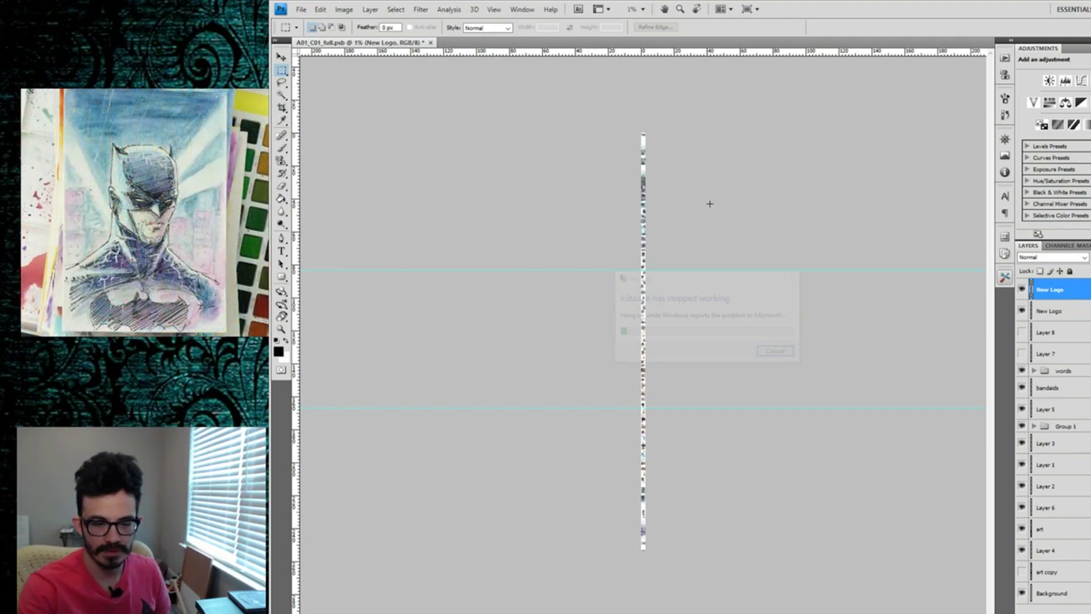
left_click(778, 352)
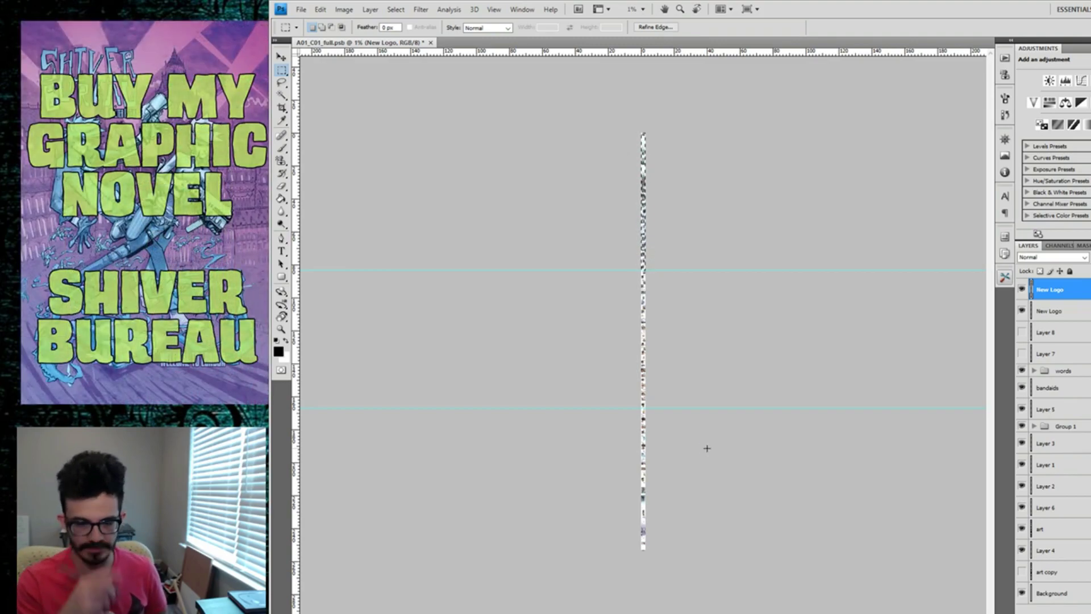
Copy the selected top third of the strip with all layers merged and paste it into a new document.
left_click(325, 10)
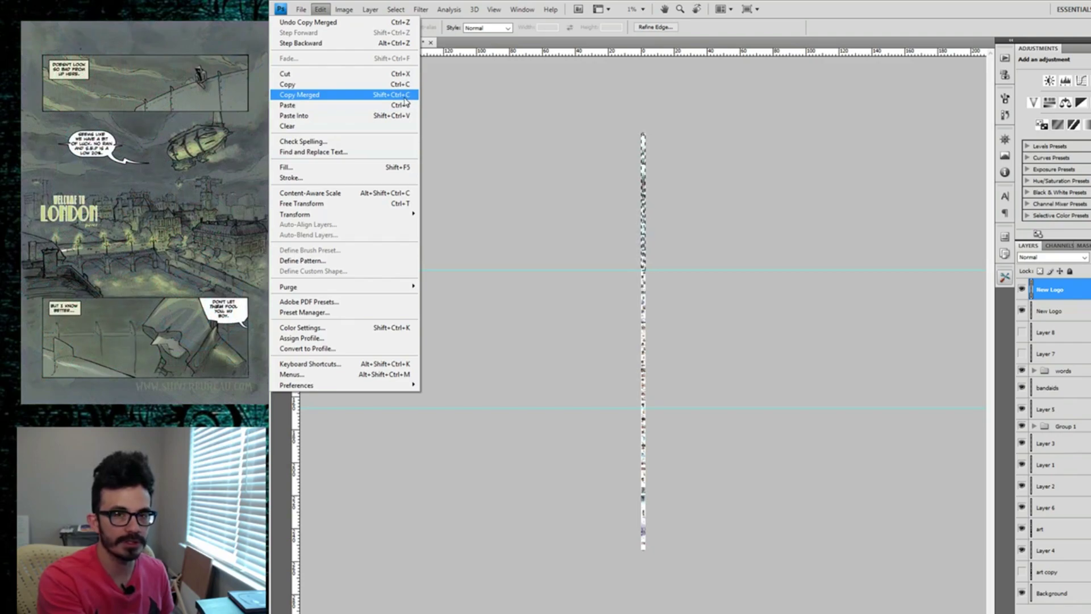
left_click(414, 97)
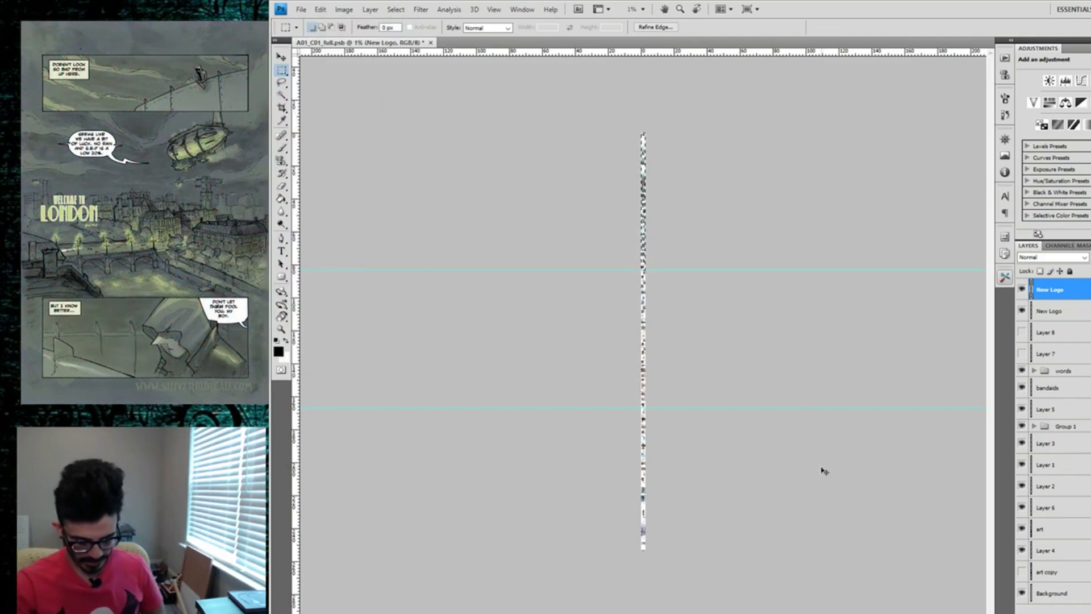
key("ctrl+n")
key("Return")
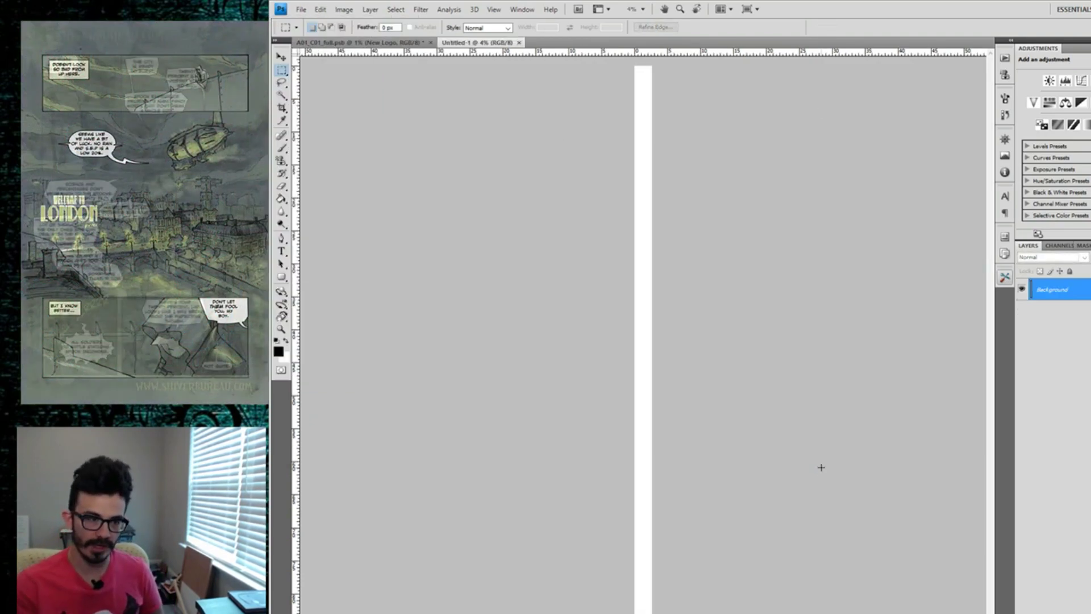
left_click(300, 10)
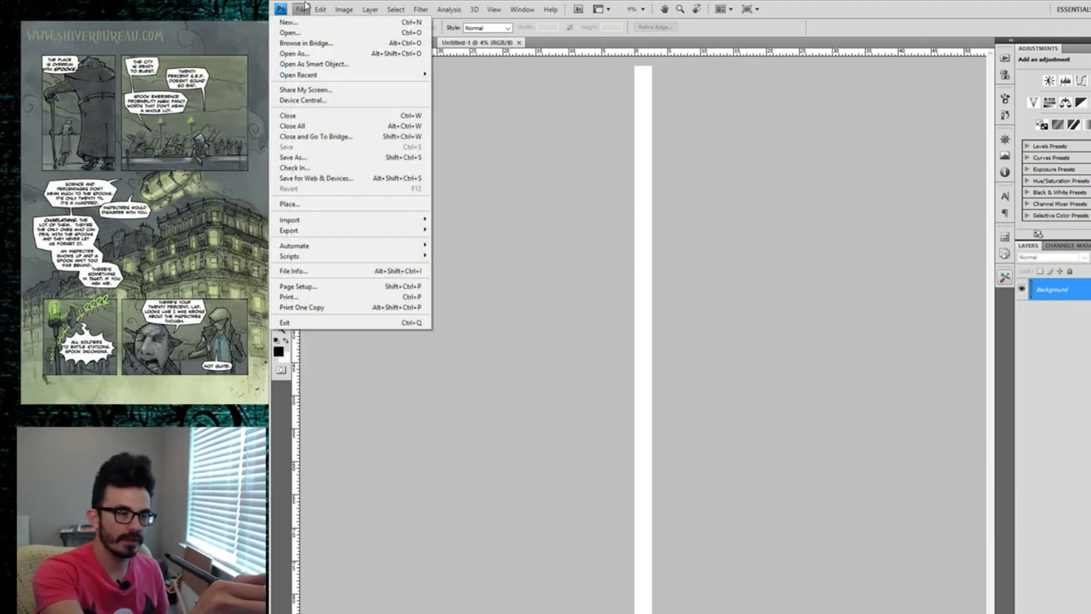
left_click(816, 41)
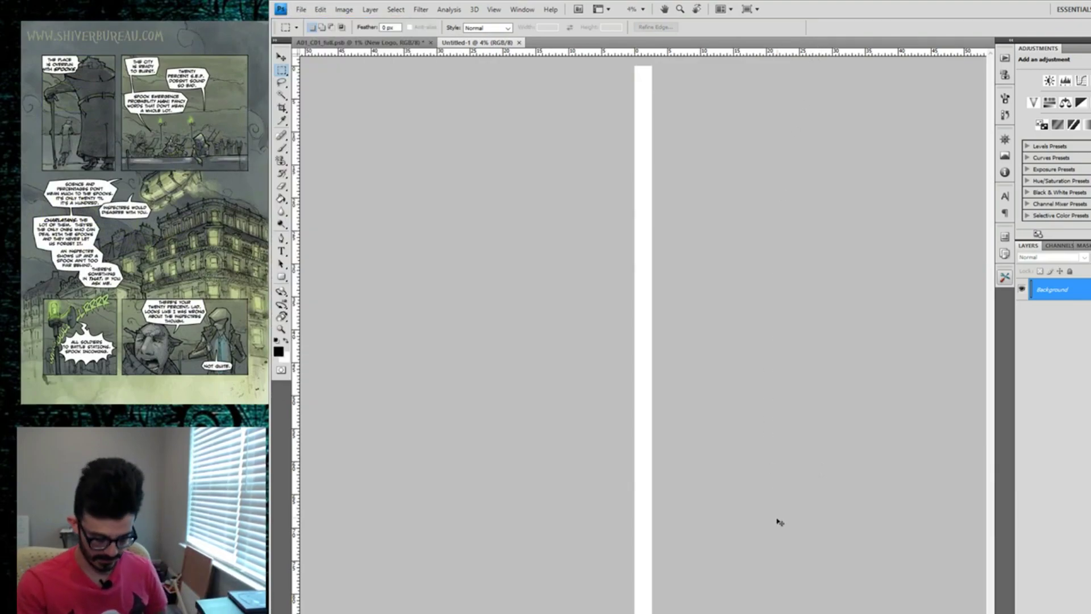
left_click_drag(790, 514, 774, 533)
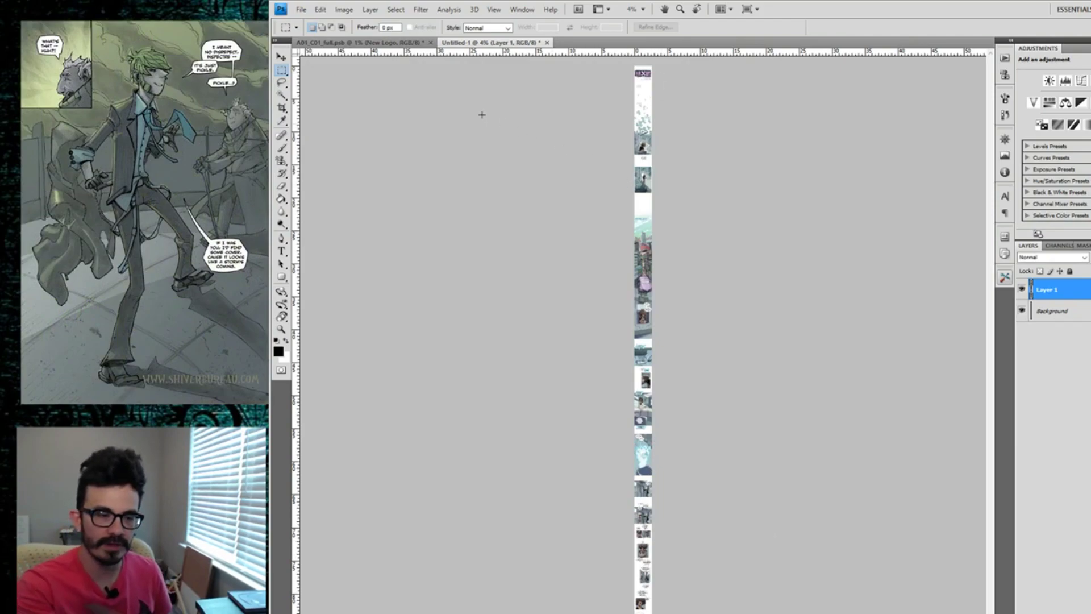
Return to the full strip, select the middle third between the two guides, and check the selection against both guides.
left_click(398, 42)
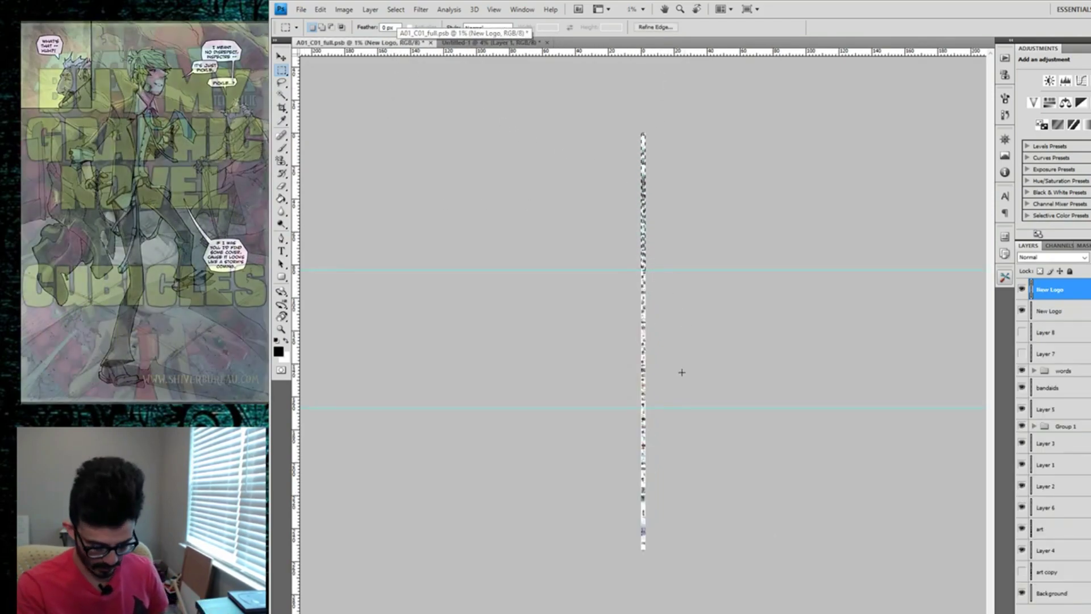
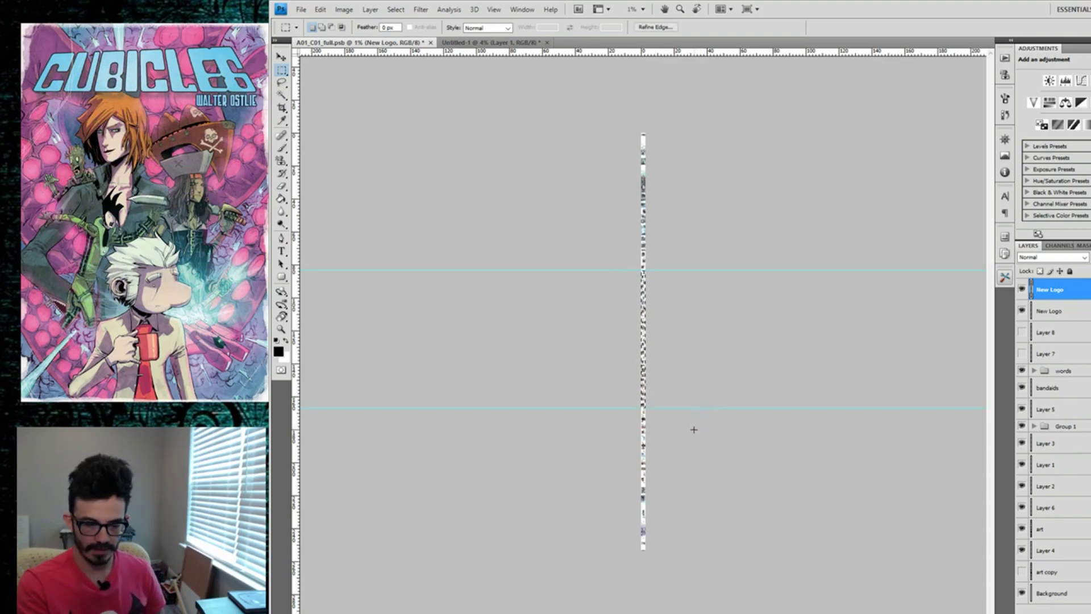
key("ctrl+plus")
key("ctrl+plus")
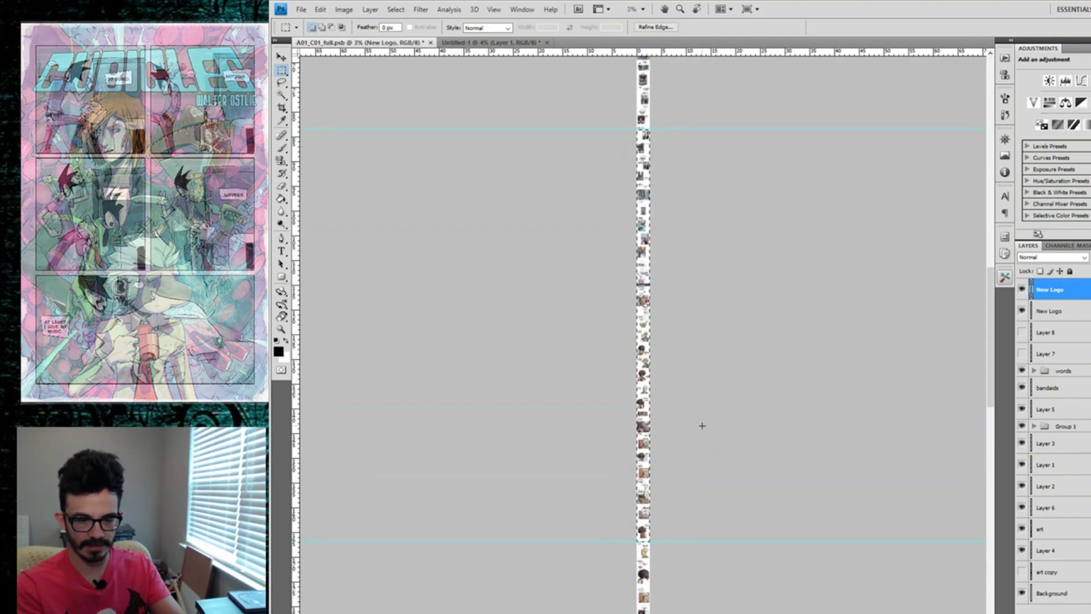
key("ctrl+plus")
key("ctrl+a")
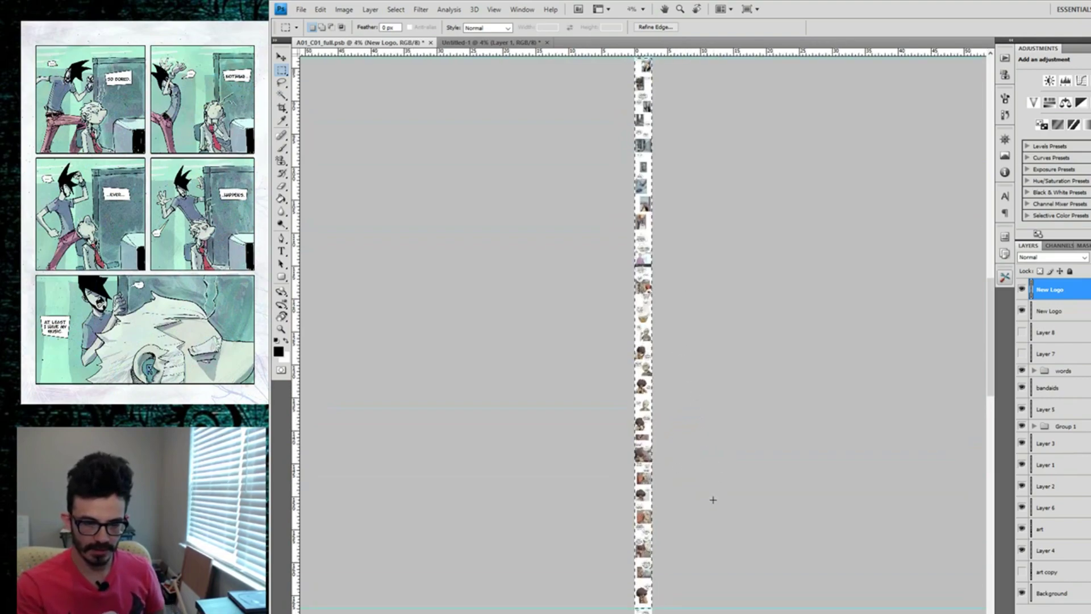
key("ctrl+minus")
key("ctrl+d")
key("ctrl+minus")
key("ctrl+minus")
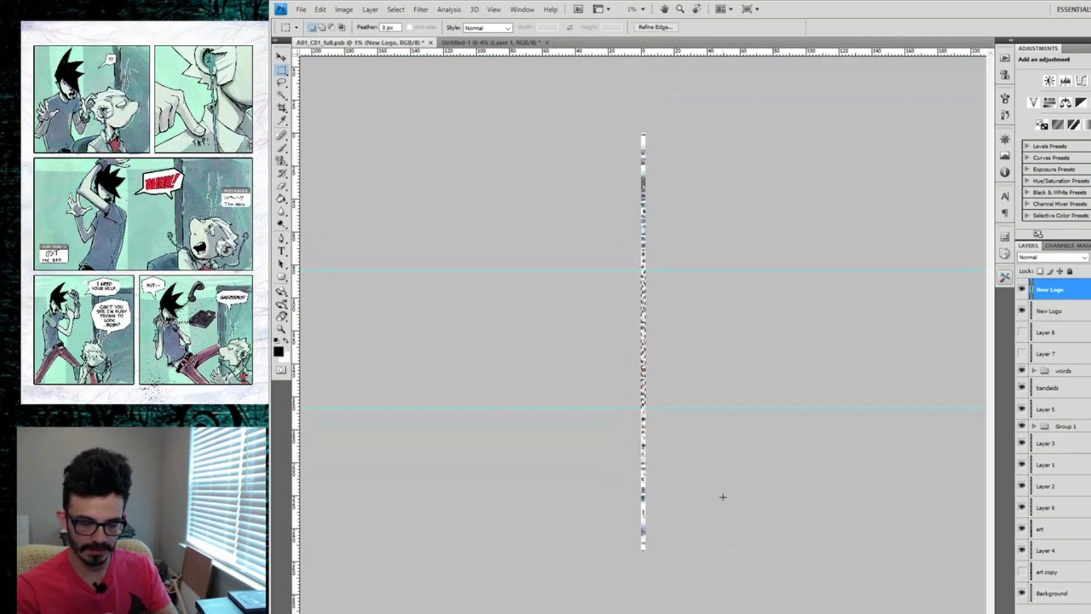
Copy the middle third with all layers merged and paste it into a second new document.
key("ctrl+c")
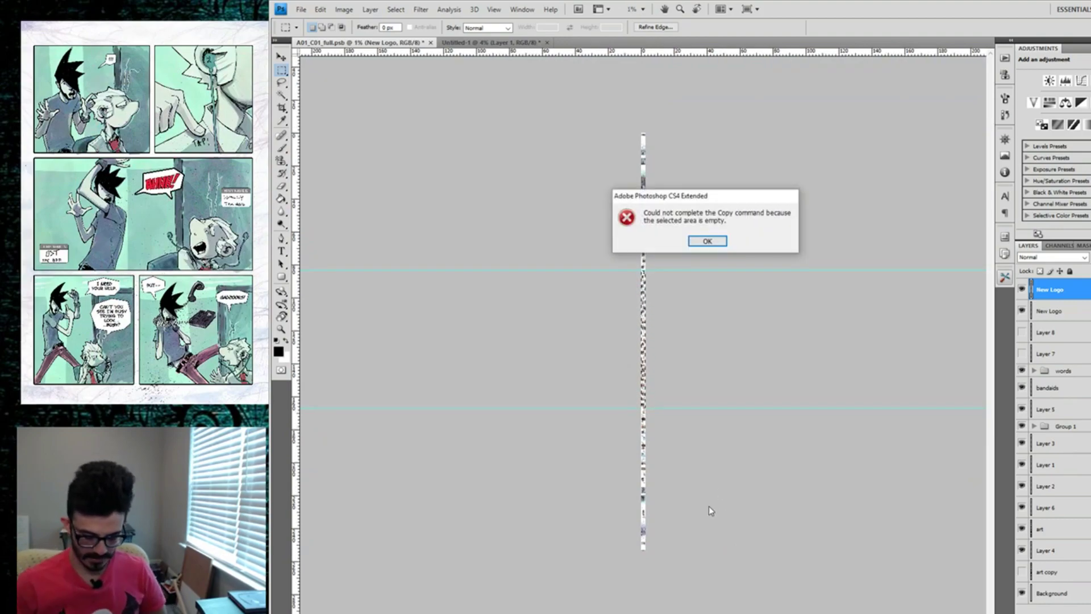
key("Return")
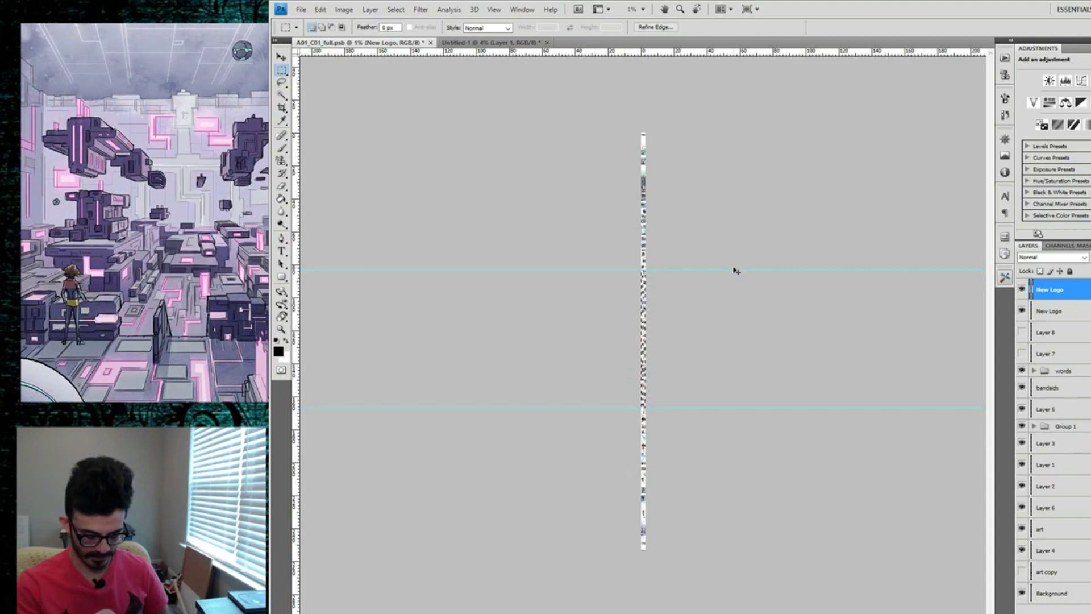
key("ctrl+n")
key("Return")
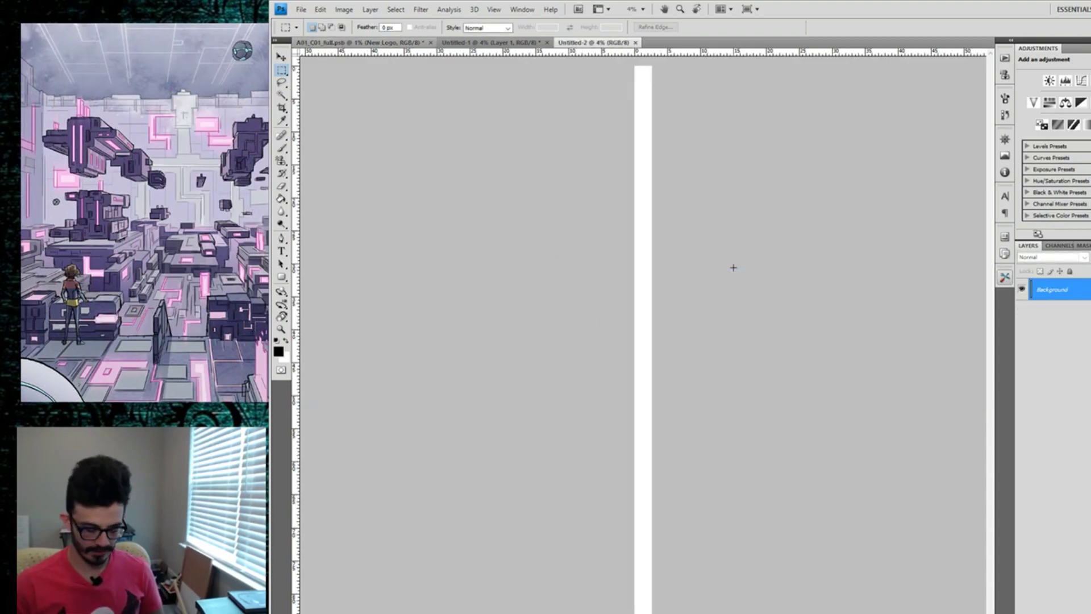
key("ctrl+v")
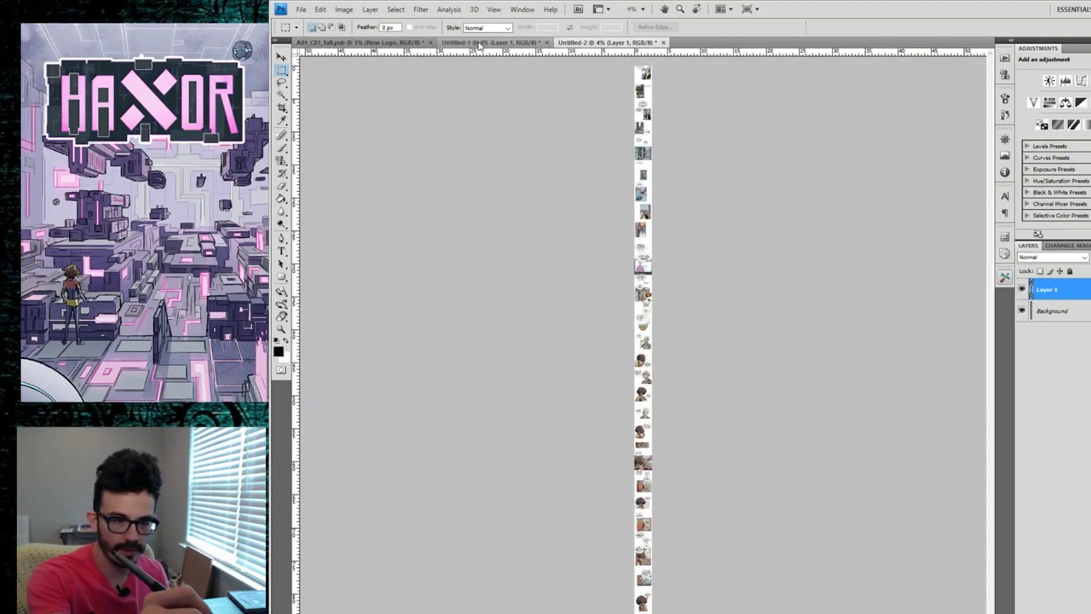
Select the strip's bottom third below the lower guide, copy it merged, and paste it into a third new document.
left_click(397, 45)
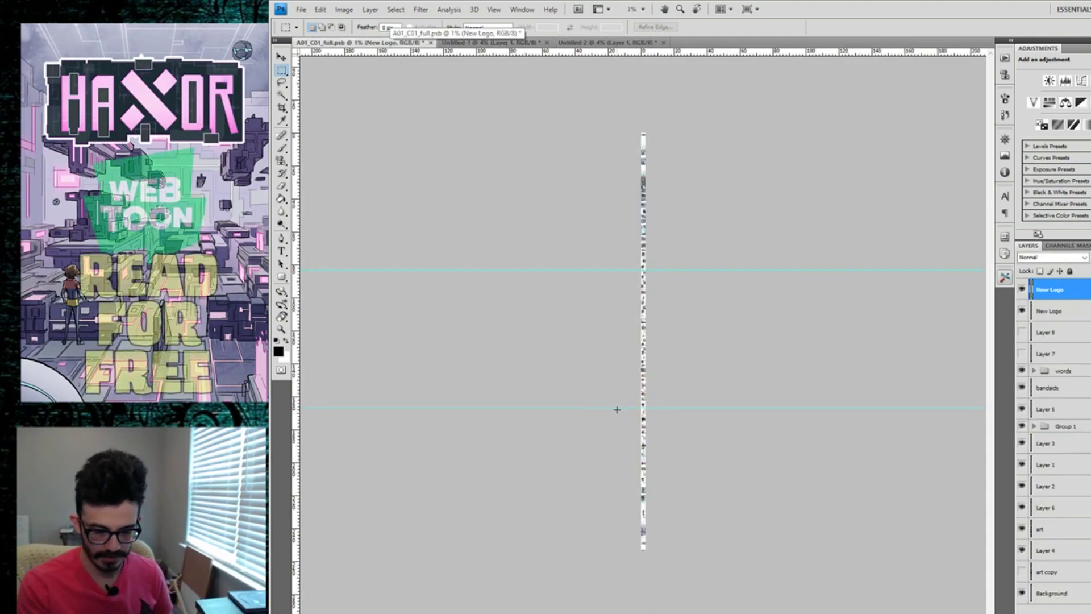
key("ctrl+n")
key("Return")
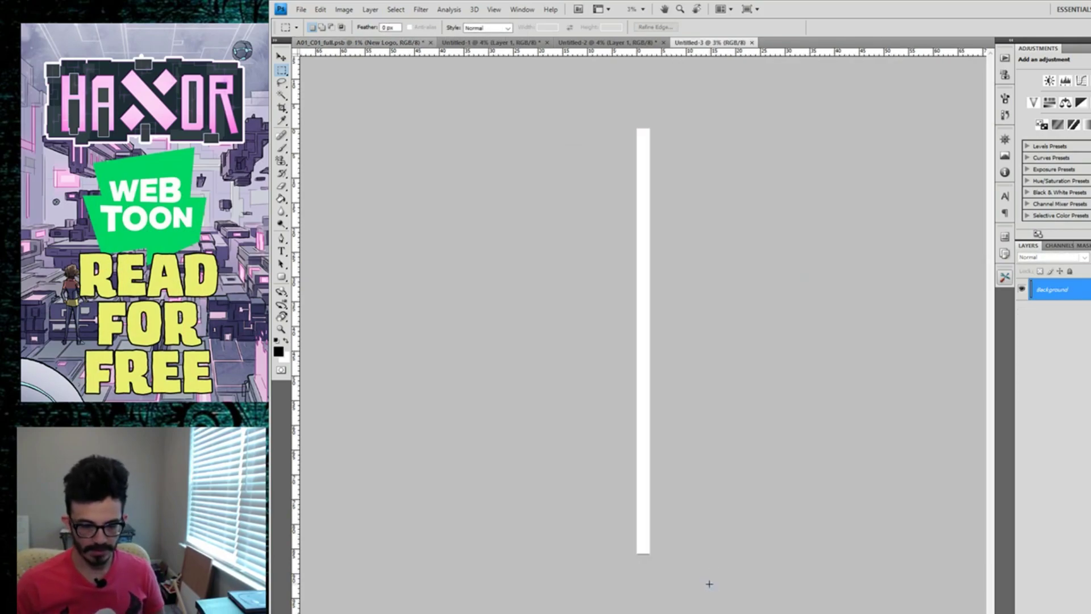
key("ctrl+v")
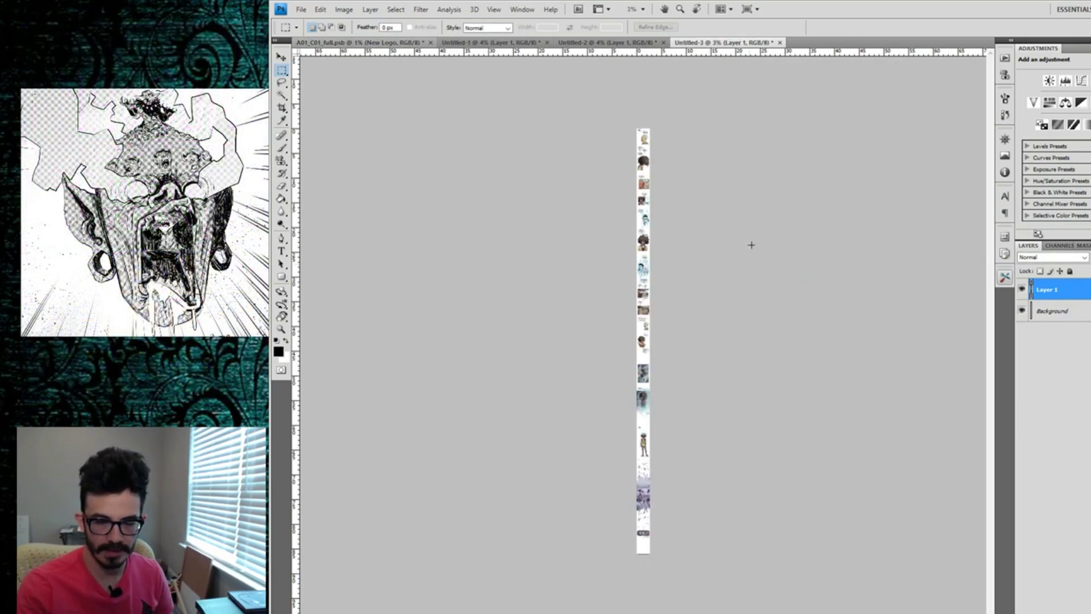
Review the second and first section documents and check the first section's dimensions in Image Size.
left_click(634, 42)
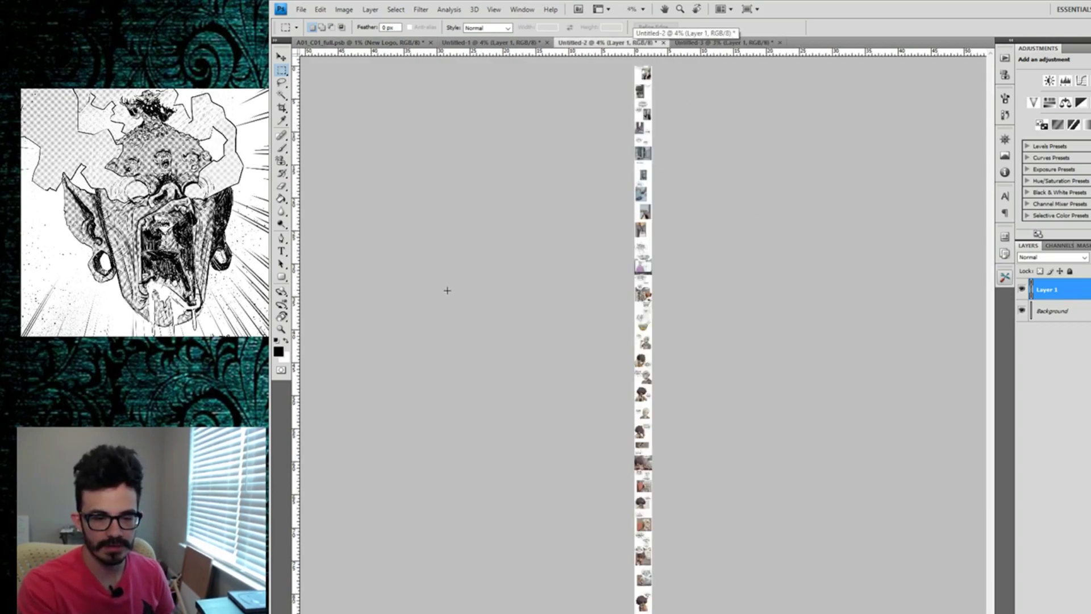
left_click(492, 43)
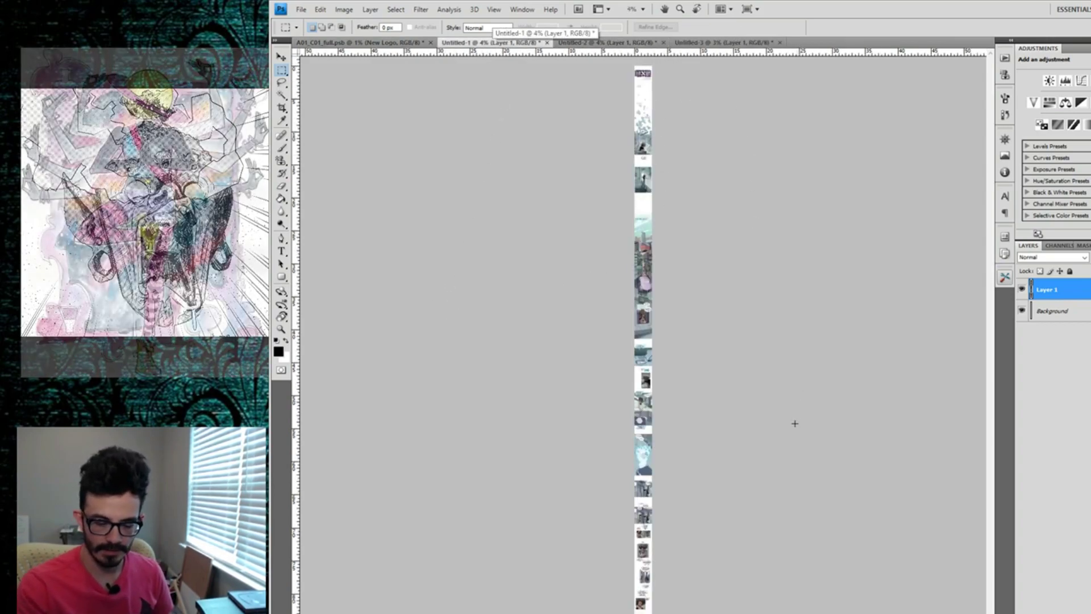
left_click(344, 9)
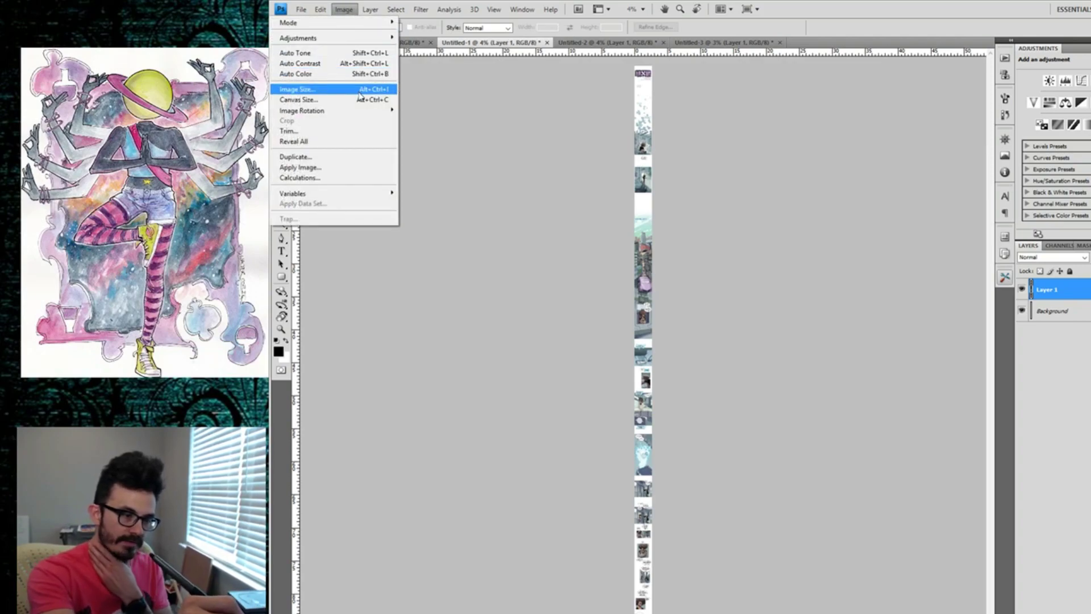
left_click(362, 91)
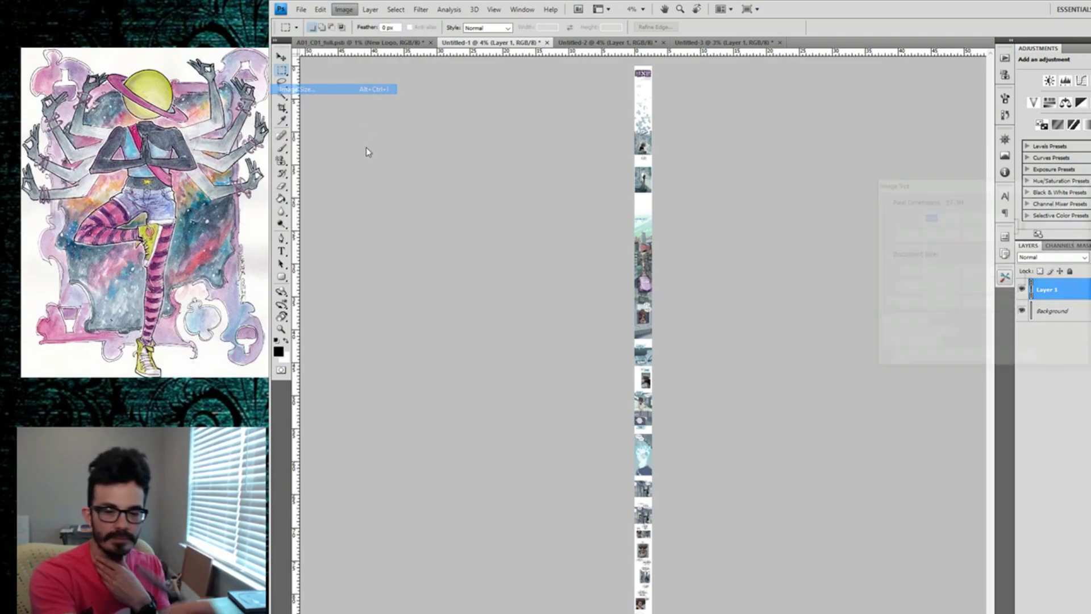
key("Return")
Examine where the artwork is cut at the bottom end of the first section.
key("ctrl+plus")
key("ctrl+plus")
key("ctrl+plus")
key("ctrl+plus")
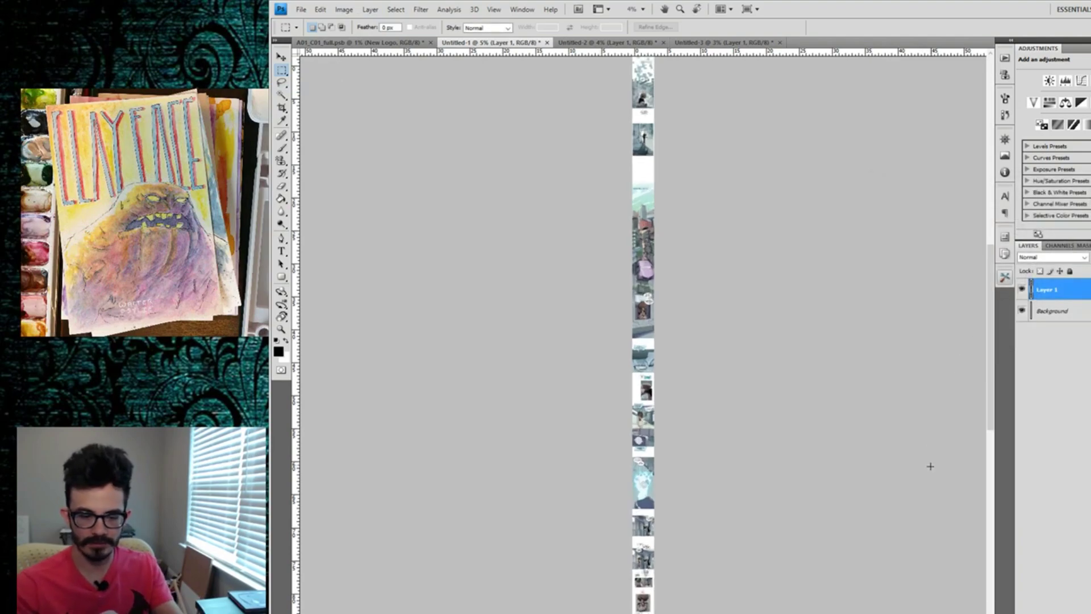
key("ctrl+plus")
key("ctrl+plus")
left_click_drag(990, 350, 973, 575)
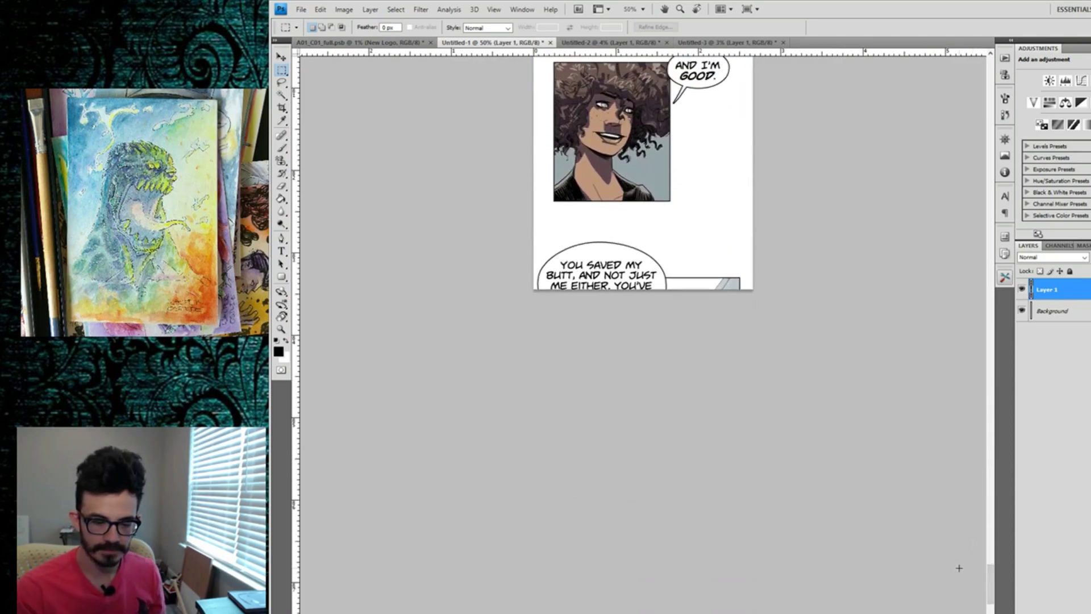
Examine the top end of the second section and compare it with the cut at the end of the first section.
left_click(609, 43)
key("ctrl+plus")
key("ctrl+plus")
key("ctrl+plus")
key("ctrl+plus")
key("ctrl+plus")
key("ctrl+plus")
key("ctrl+plus")
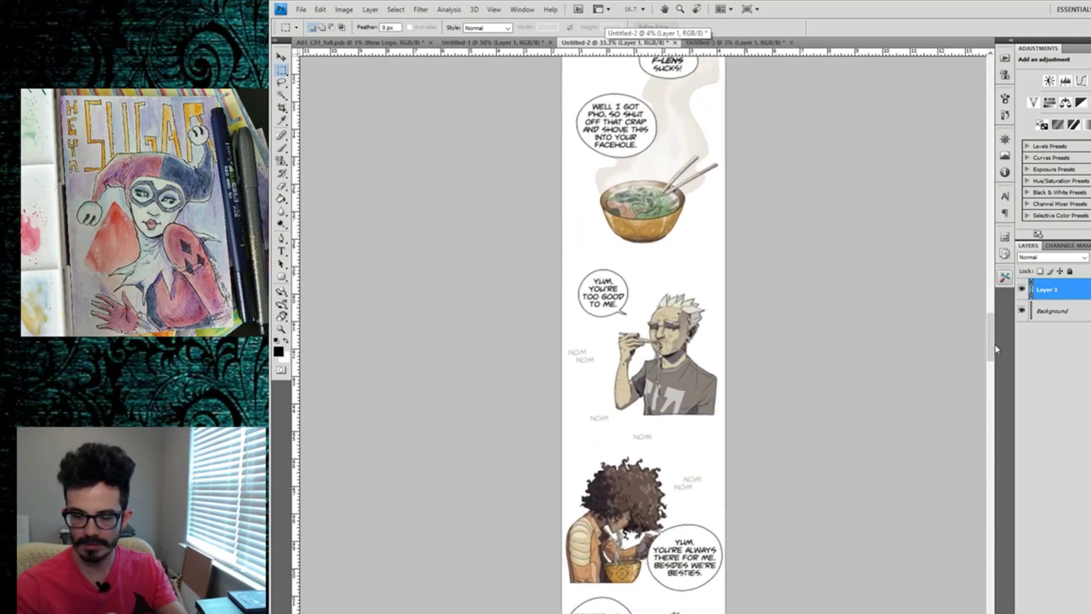
key("ctrl+plus")
key("ctrl+plus")
left_click_drag(991, 339, 991, 115)
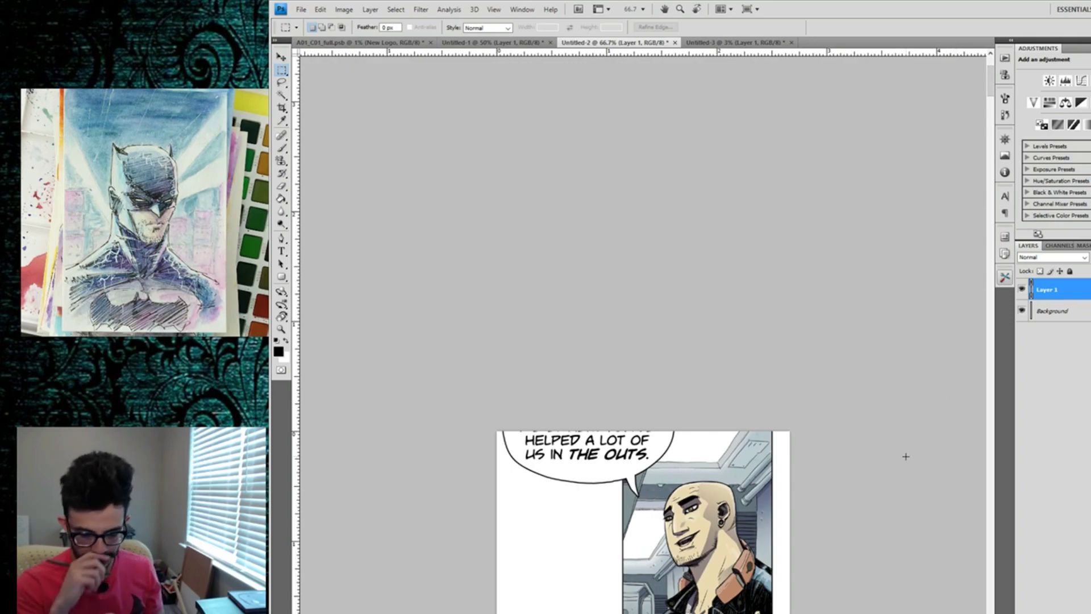
left_click(524, 43)
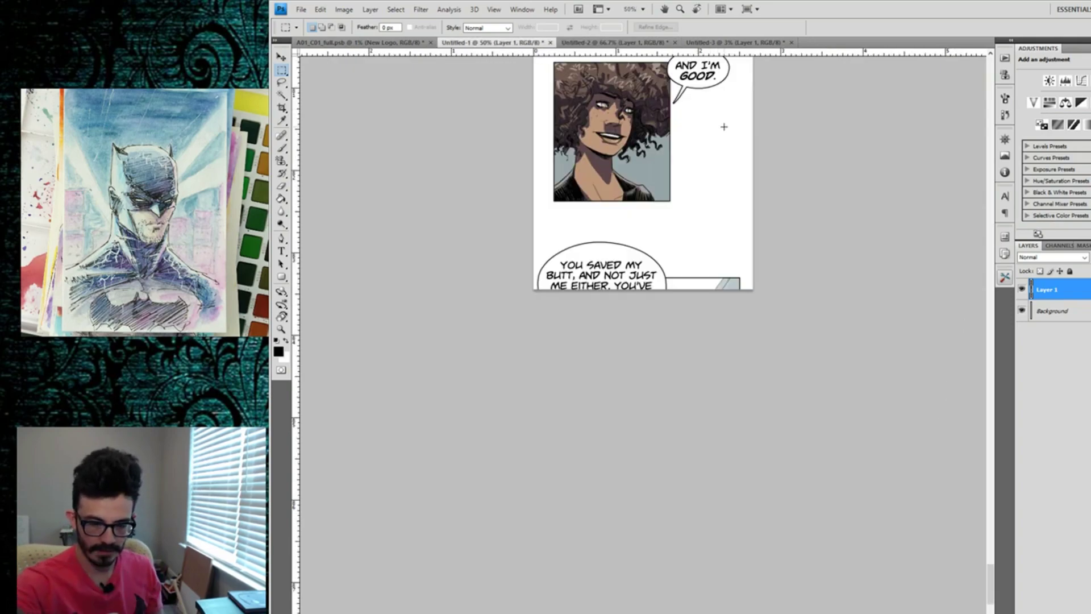
left_click(608, 42)
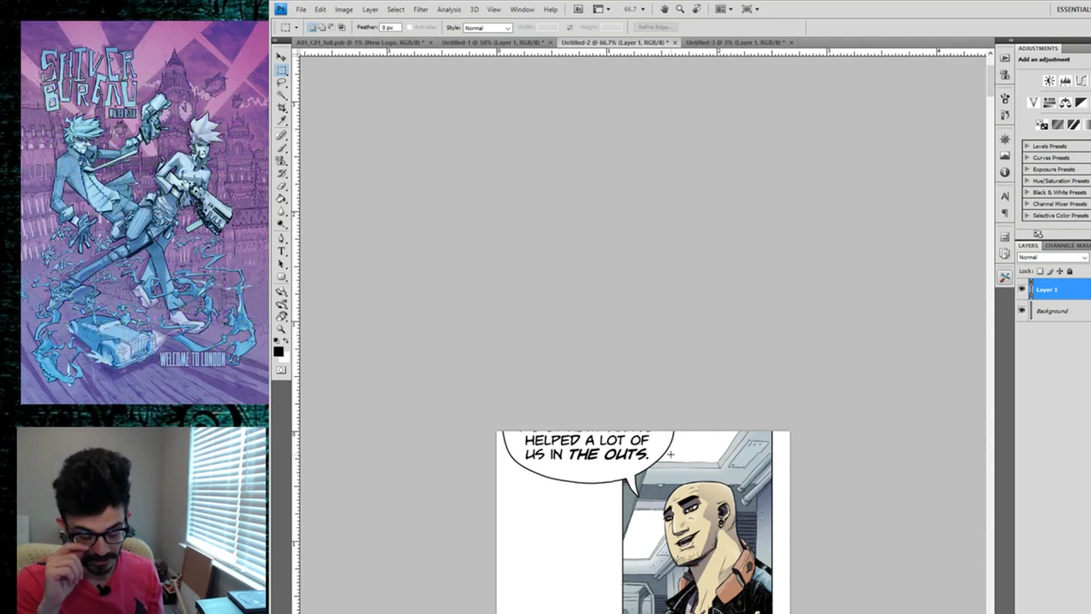
In the full strip document, raise the upper guide above the bald man's speech balloon and the lower guide into the white gap between panels.
key("ctrl+Tab")
key("ctrl+Tab")
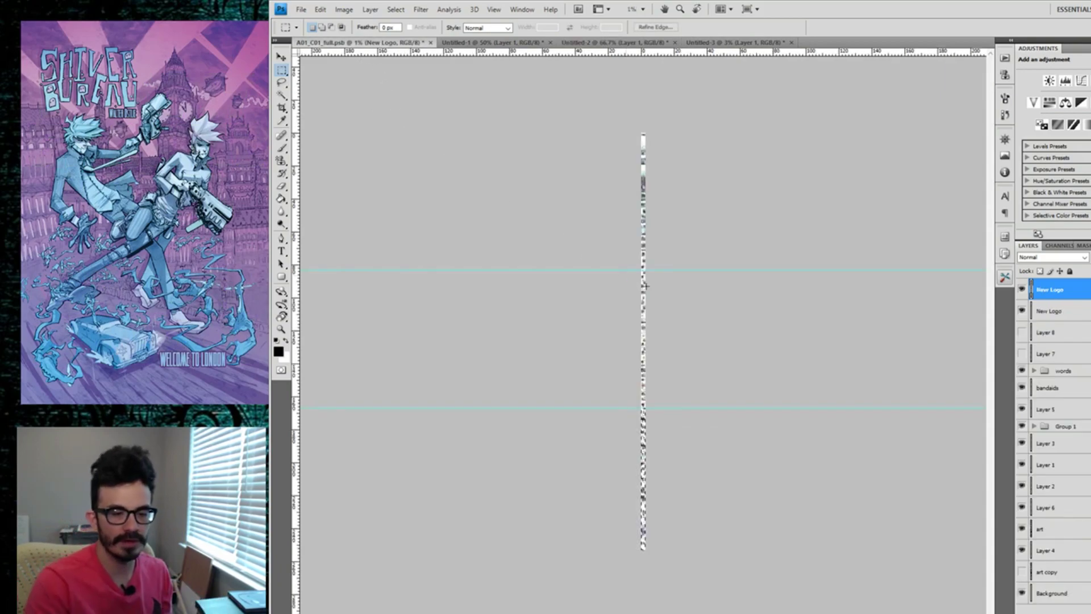
key("v")
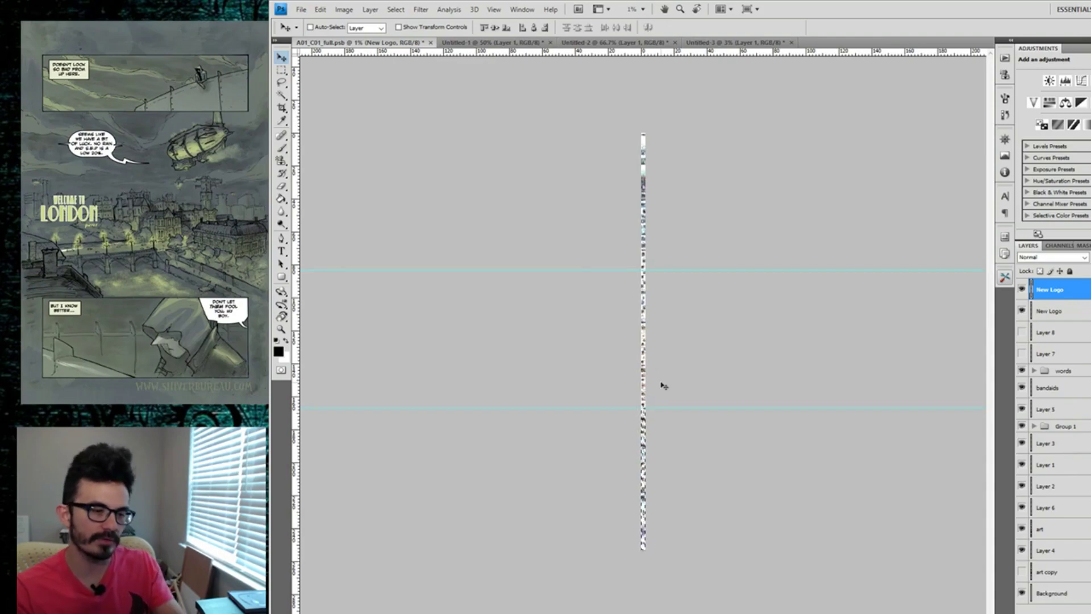
key("ctrl+plus")
key("ctrl+plus")
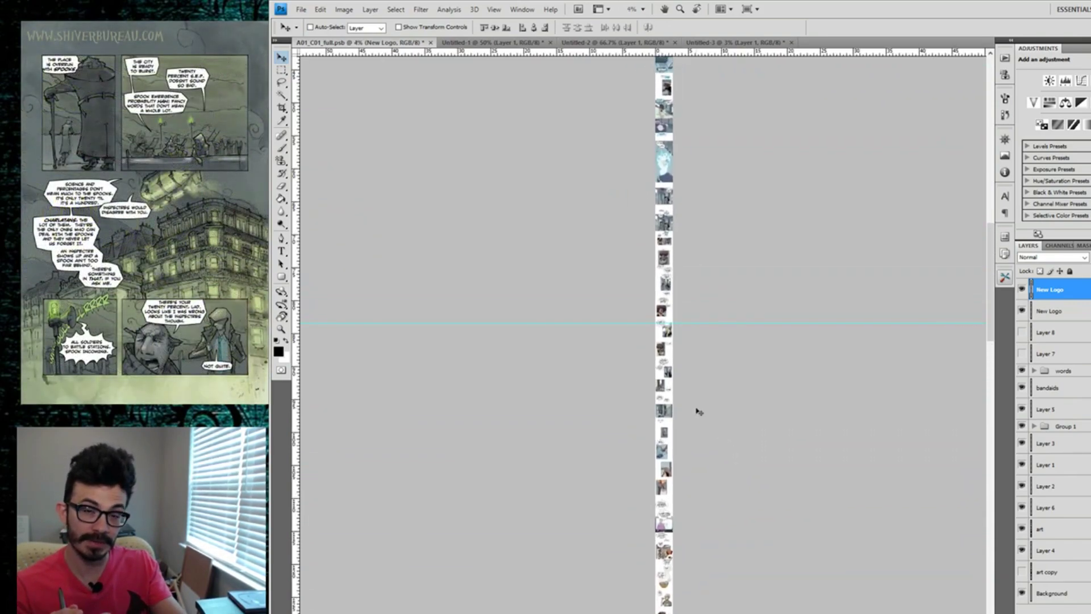
key("ctrl+plus")
key("ctrl+plus")
key("ctrl+plus")
key("ctrl+plus")
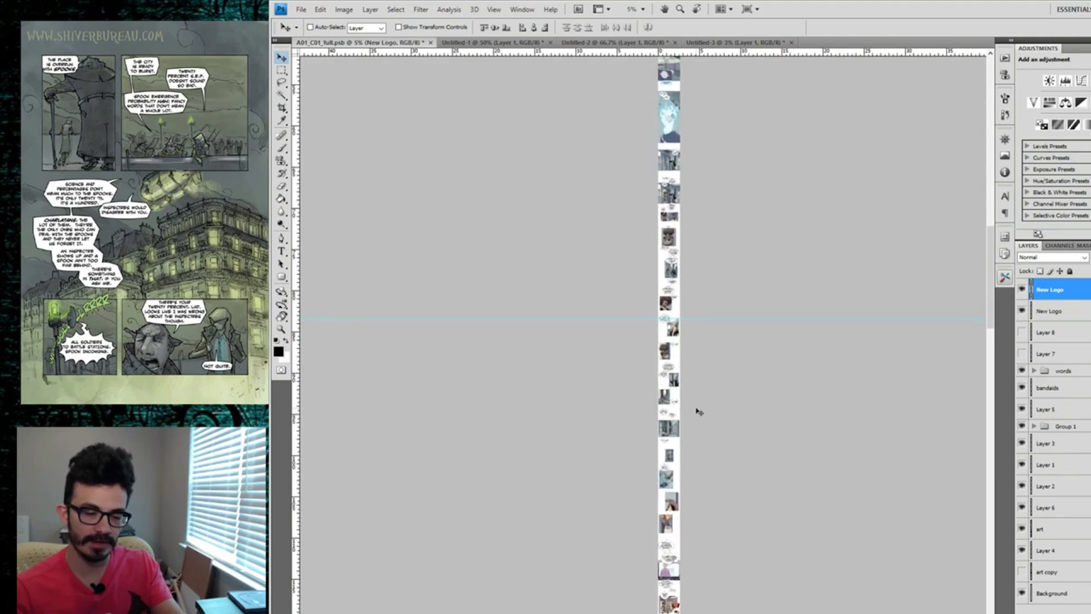
key("ctrl+plus")
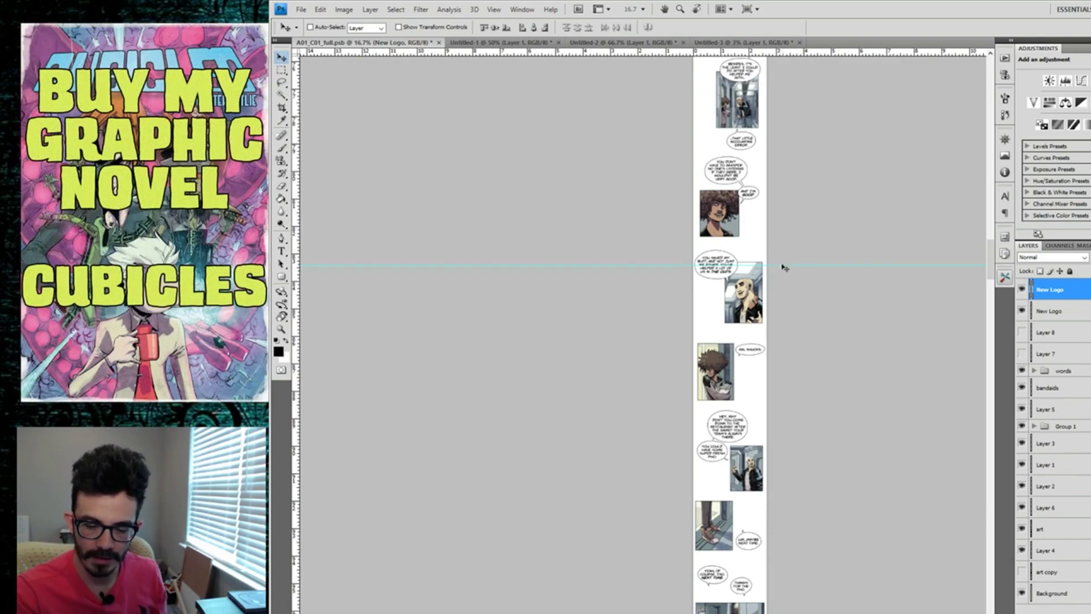
double_click(780, 264)
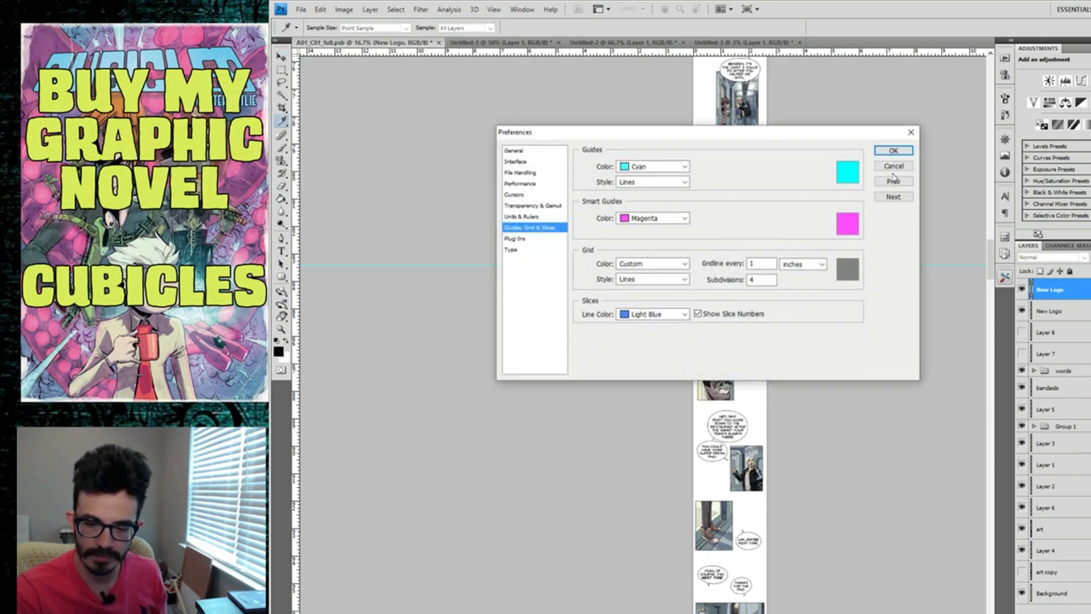
key("Escape")
left_click_drag(777, 265, 773, 245)
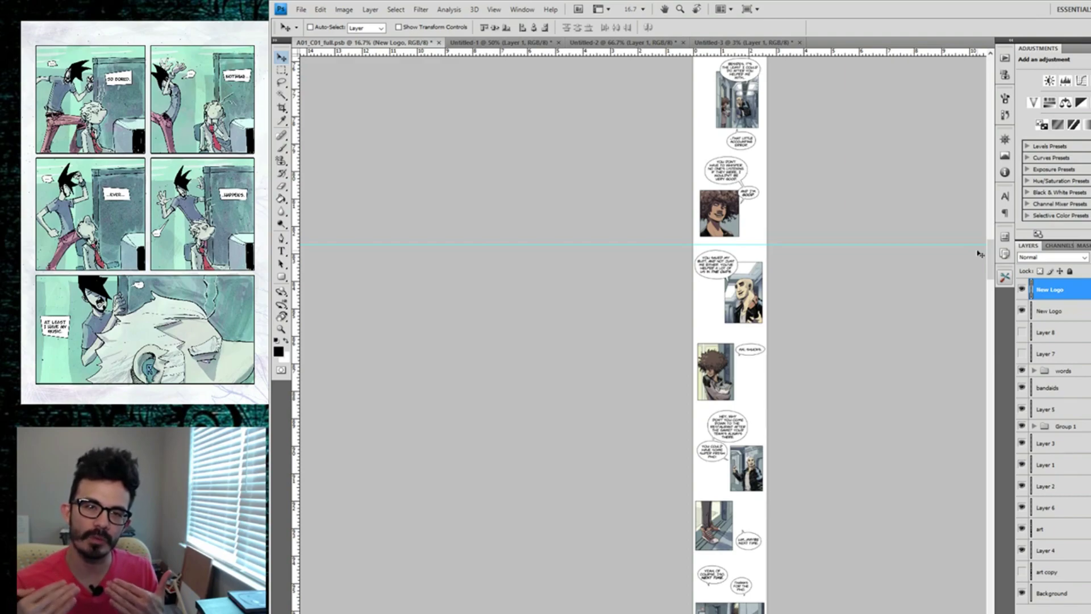
left_click_drag(990, 254, 973, 417)
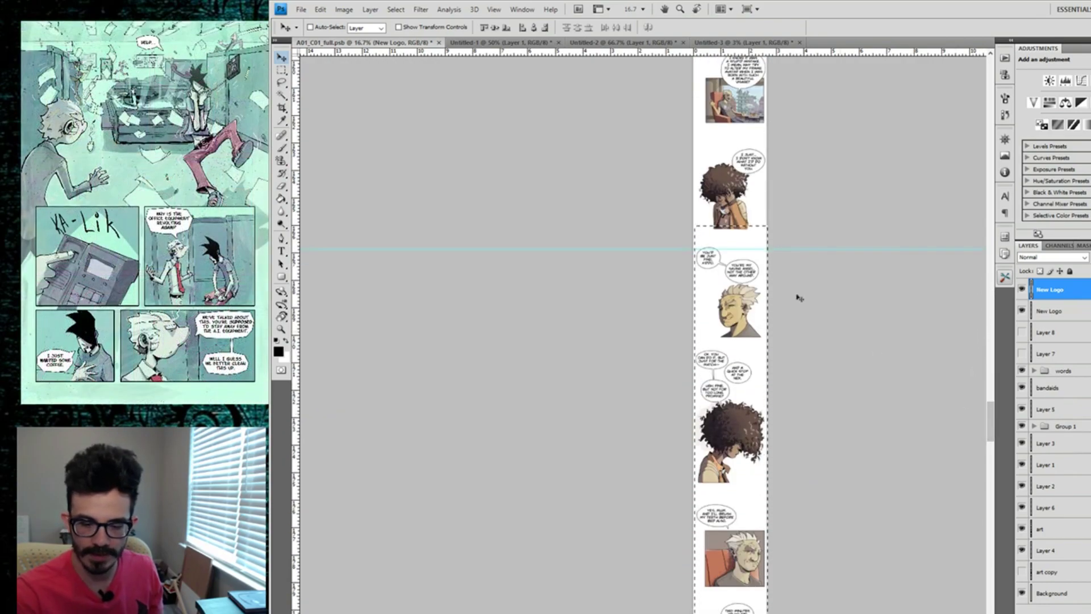
left_click_drag(782, 249, 781, 241)
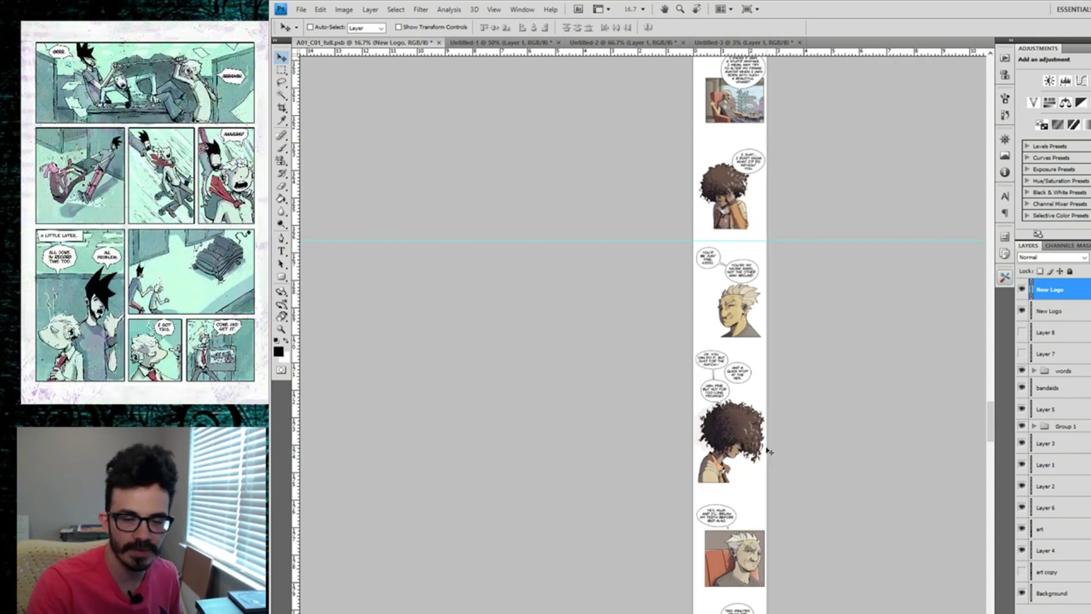
Look over the first section document from its bottom end up to the title logo, and view it as a whole strip.
left_click(500, 43)
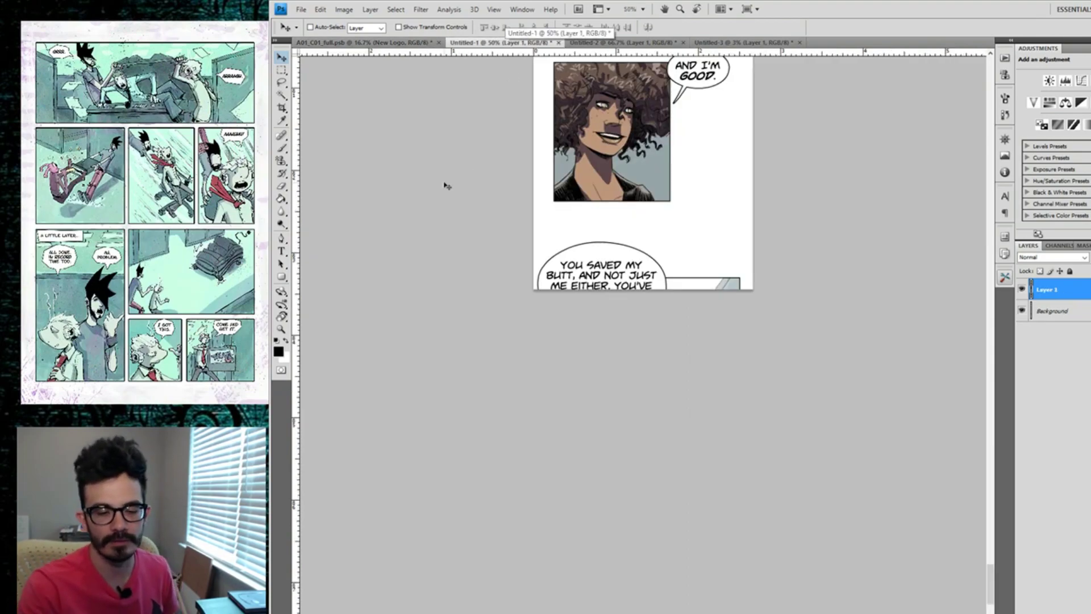
left_click(992, 372)
left_click_drag(991, 377, 991, 123)
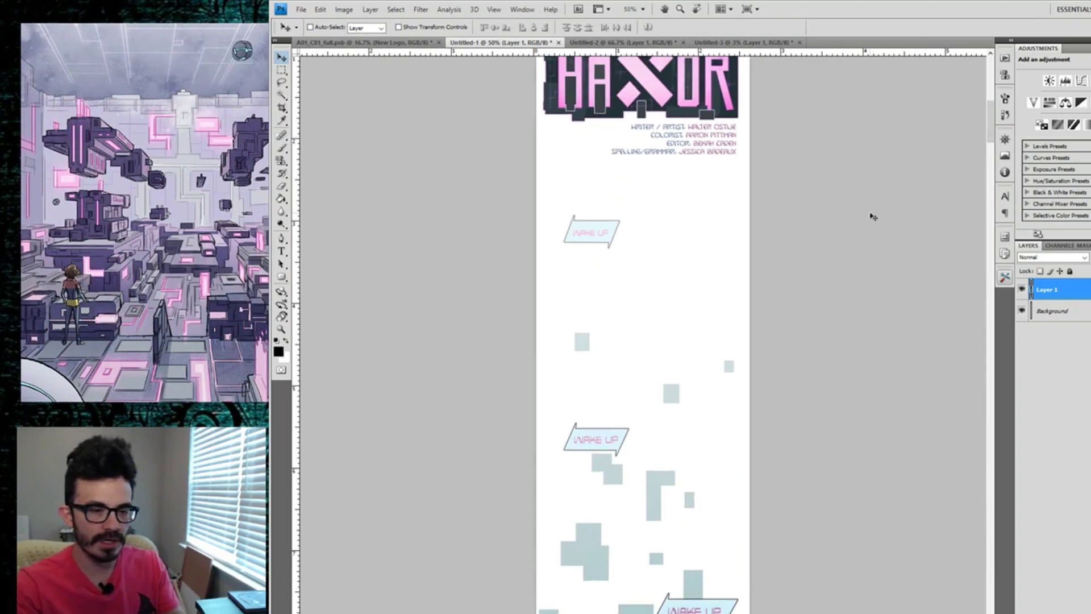
key("ctrl+minus")
key("ctrl+minus")
key("ctrl+minus")
key("ctrl+minus")
key("ctrl+minus")
key("ctrl+minus")
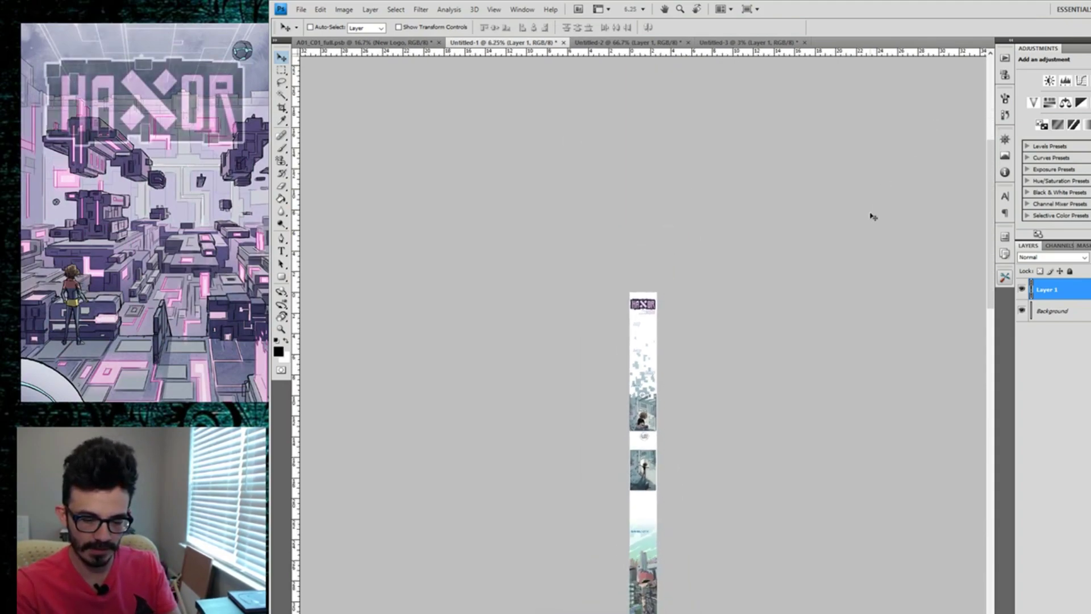
key("ctrl+minus")
key("ctrl+minus")
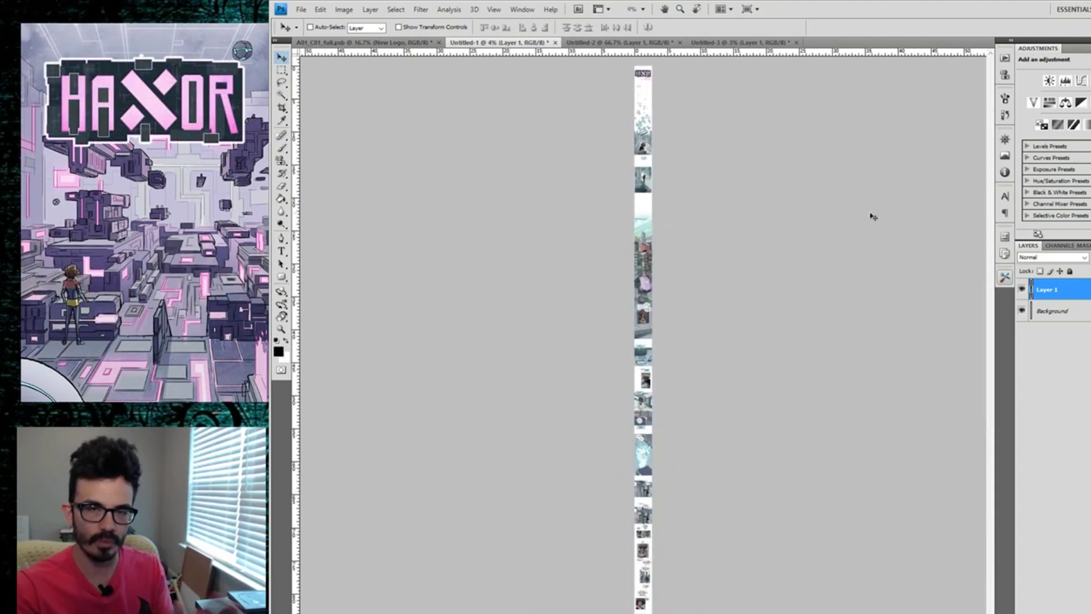
Begin saving a copy of the first section and create a folder named split on the Desktop as its destination.
left_click(301, 9)
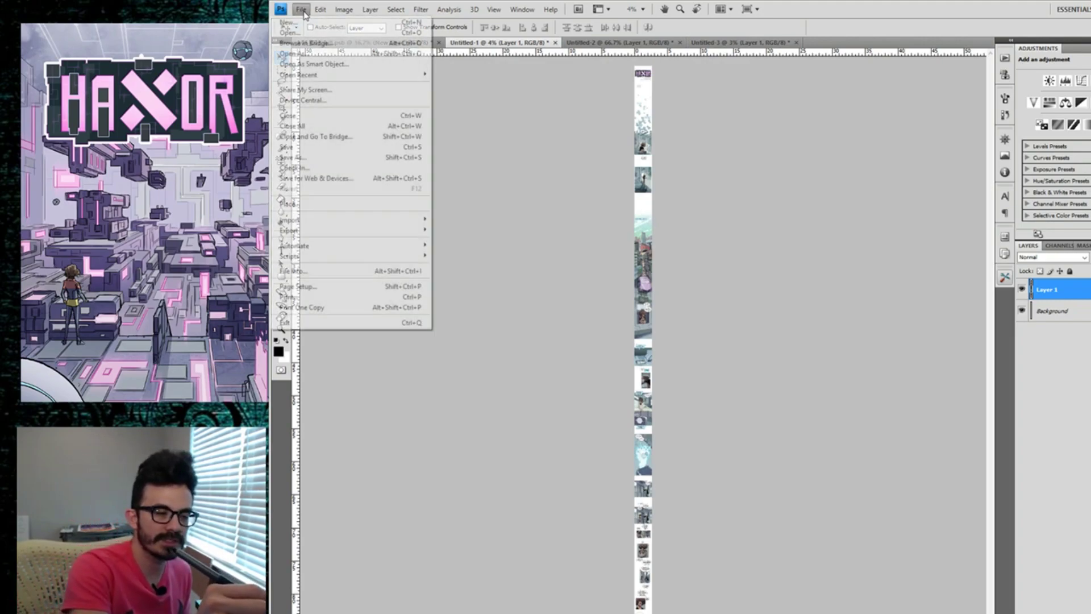
left_click(331, 158)
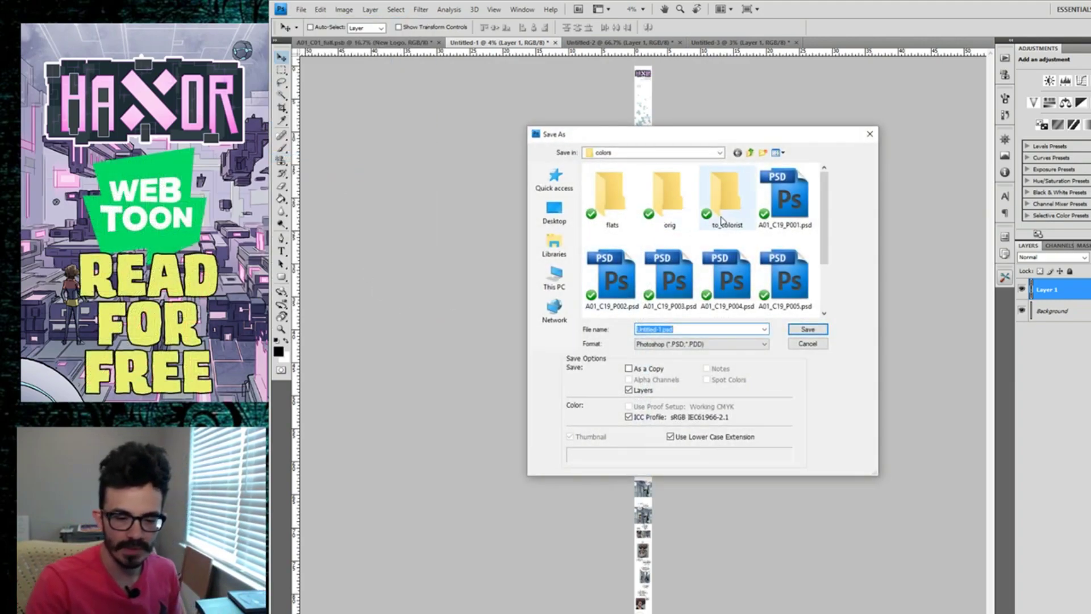
left_click(554, 211)
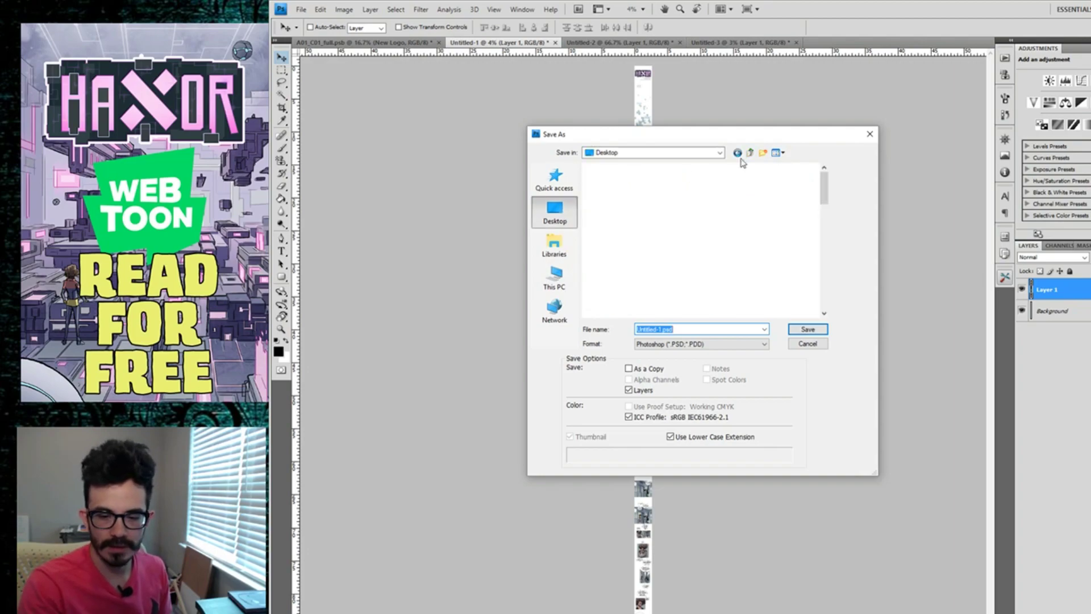
left_click(762, 153)
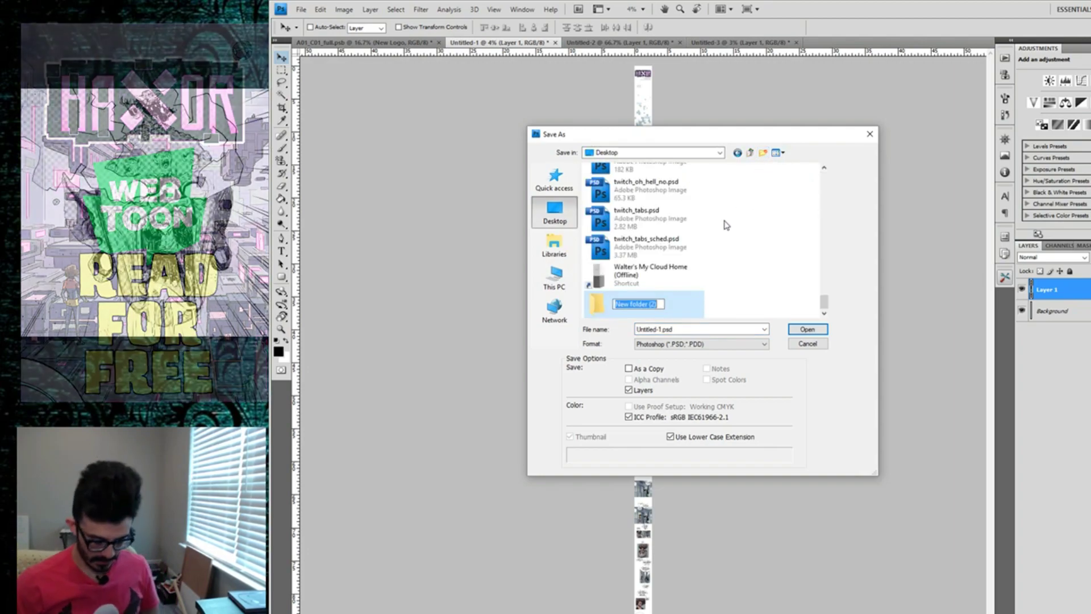
type("split")
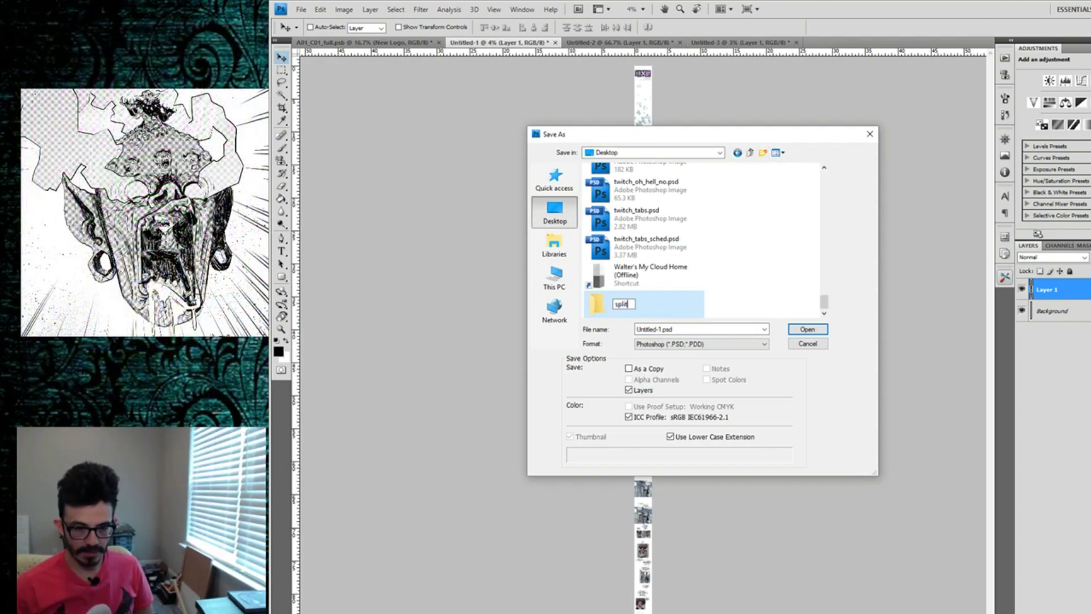
key("Return")
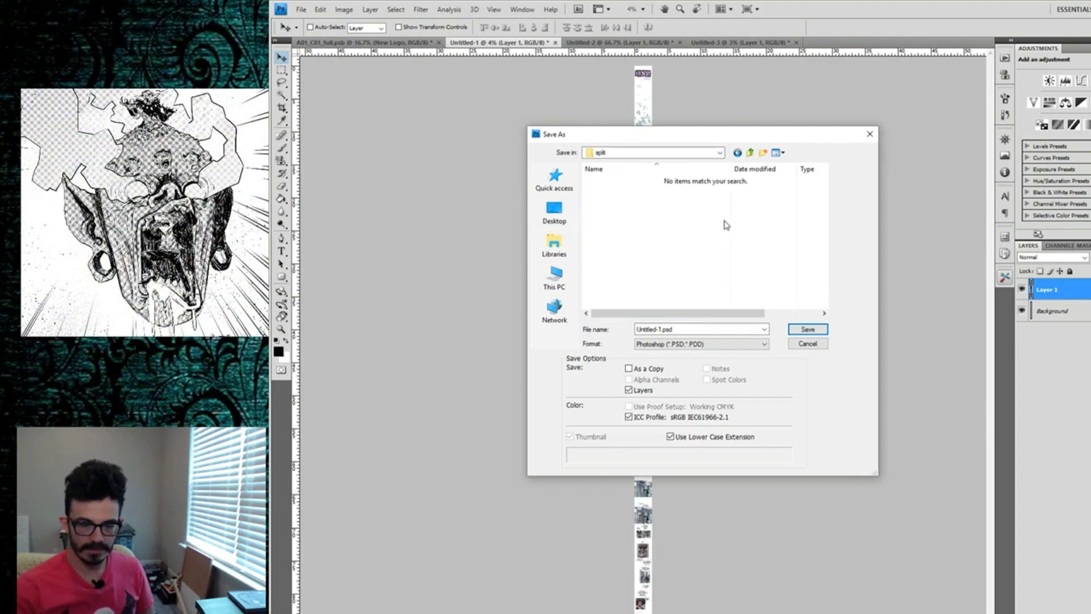
Save the first section in JPEG format as split1, accepting the JPEG options.
left_click(669, 345)
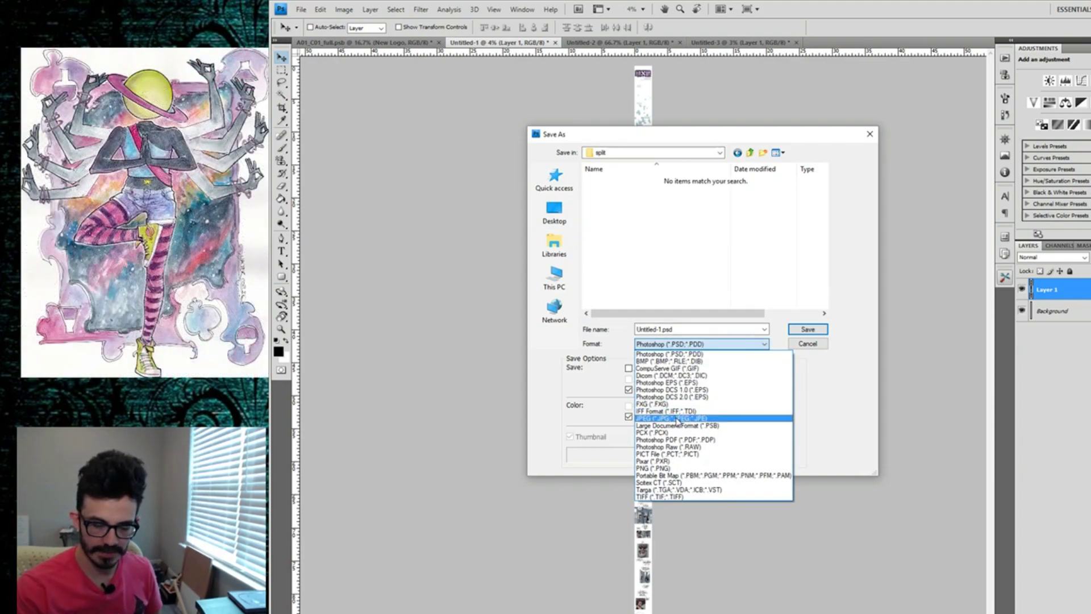
left_click(671, 413)
double_click(670, 330)
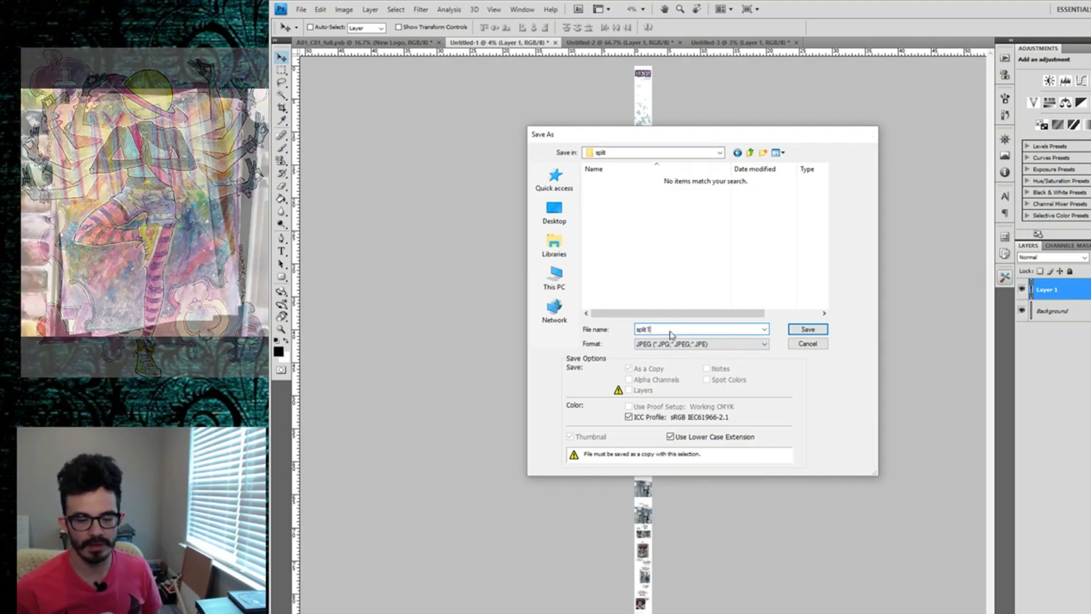
key("Return")
left_click(772, 181)
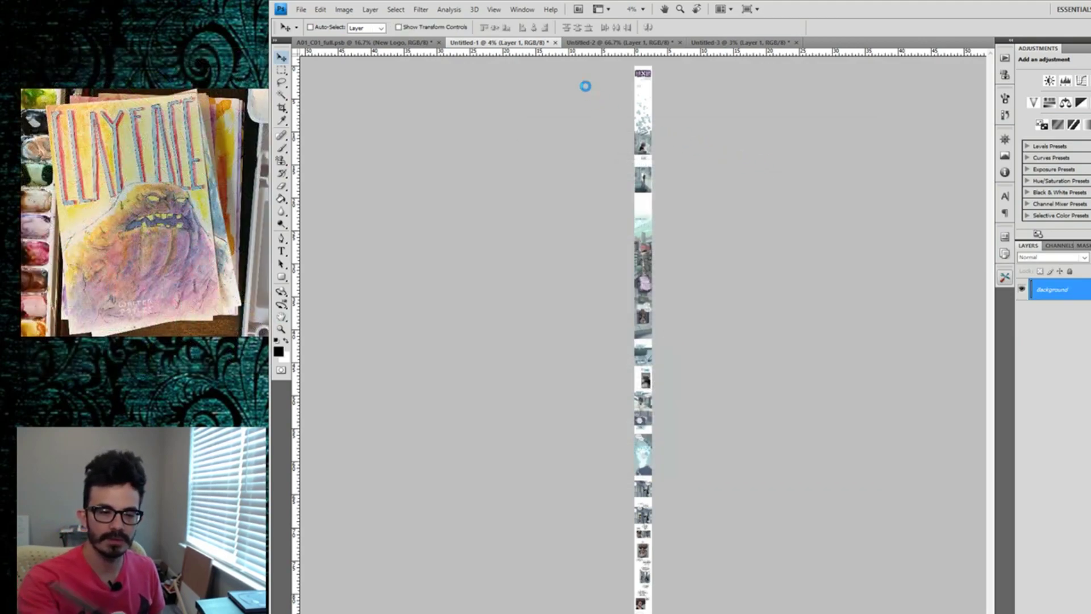
Save the second section document in JPEG format as split2.jpg in the split folder.
left_click(591, 43)
left_click(301, 9)
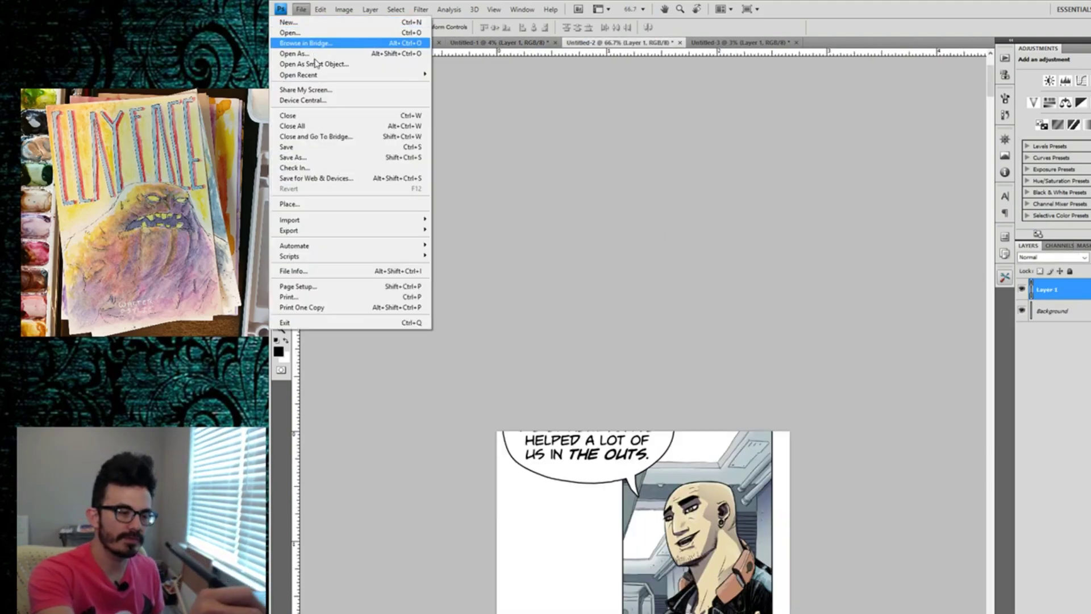
left_click(315, 161)
left_click(693, 345)
left_click(685, 418)
left_click(614, 182)
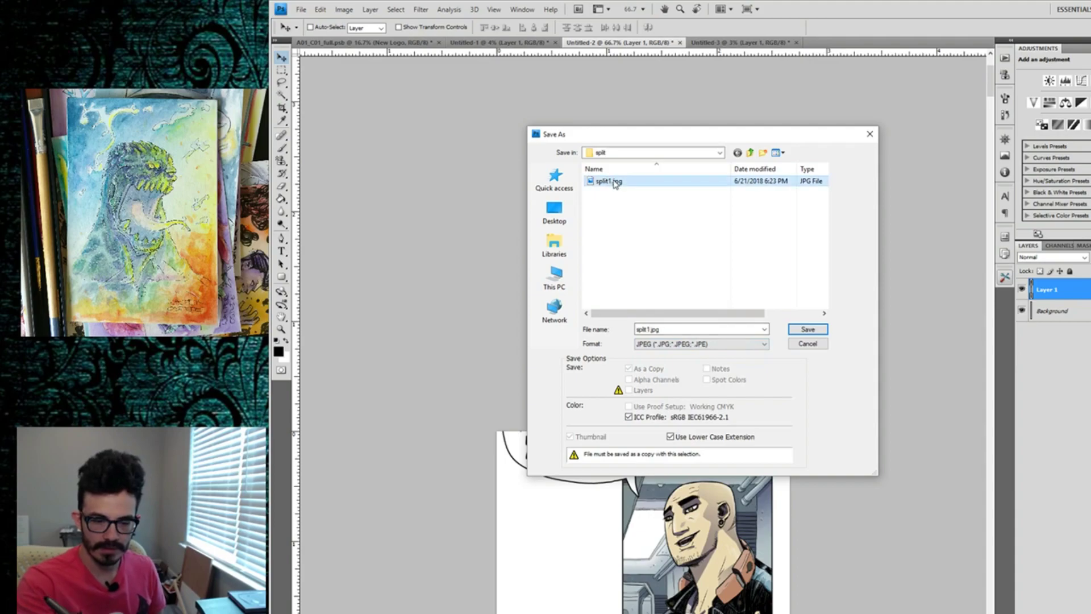
left_click(651, 334)
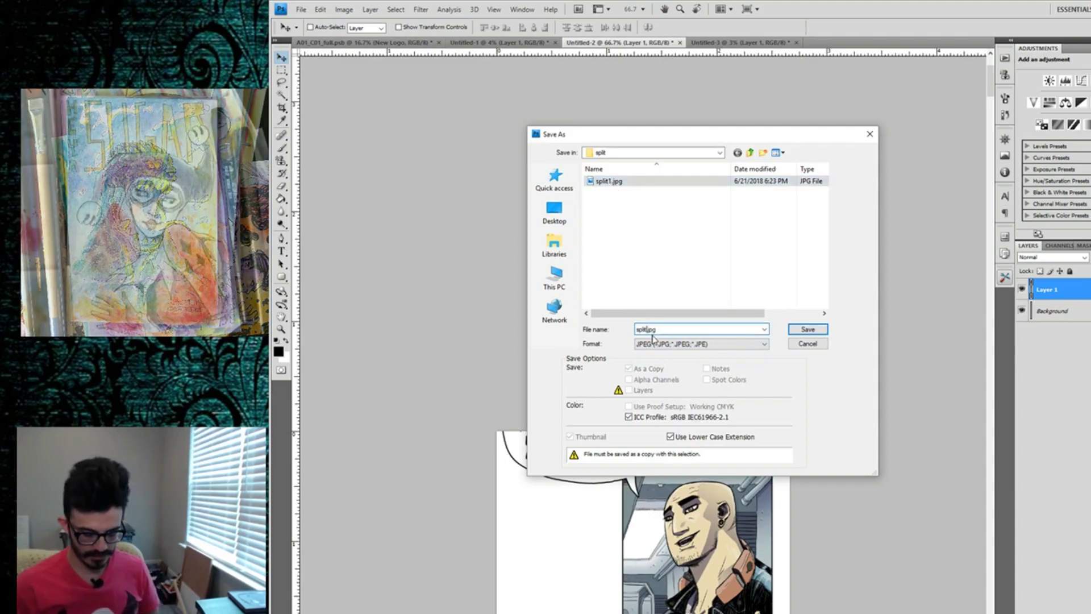
key("BackSpace")
type("2")
key("Return")
key("Return")
Save the third section document in JPEG format as split3.jpg in the split folder.
left_click(715, 44)
left_click(301, 9)
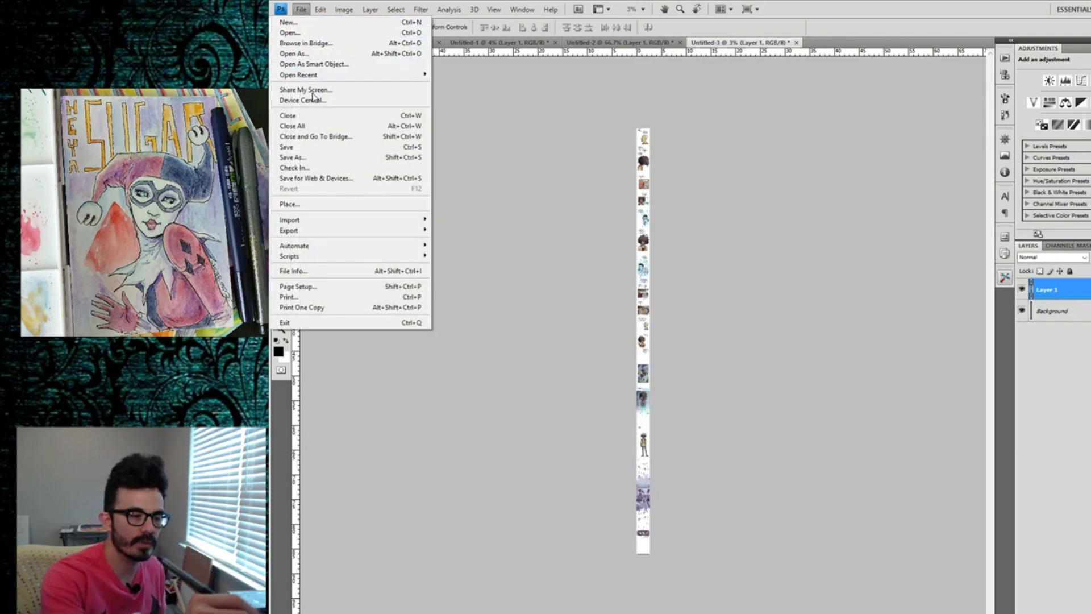
left_click(317, 158)
left_click(705, 344)
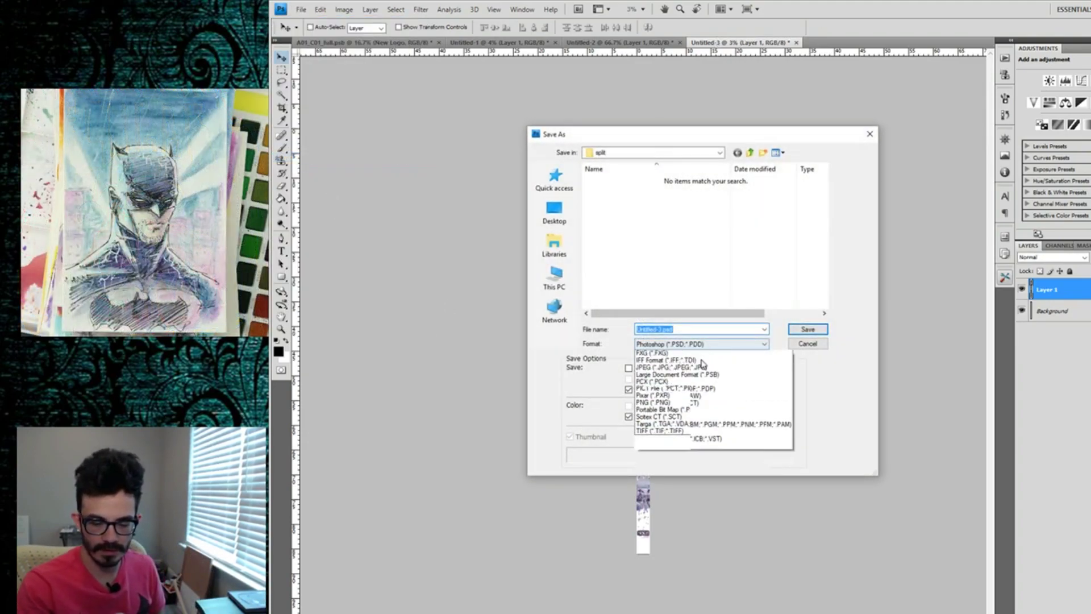
left_click(670, 434)
left_click(609, 191)
double_click(650, 329)
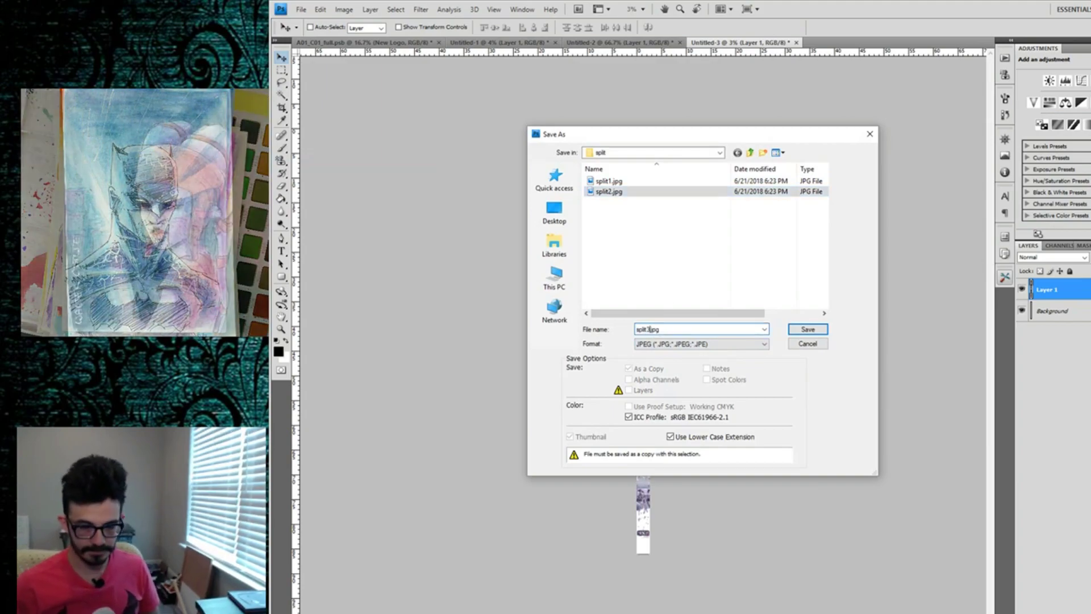
key("Return")
key("Return")
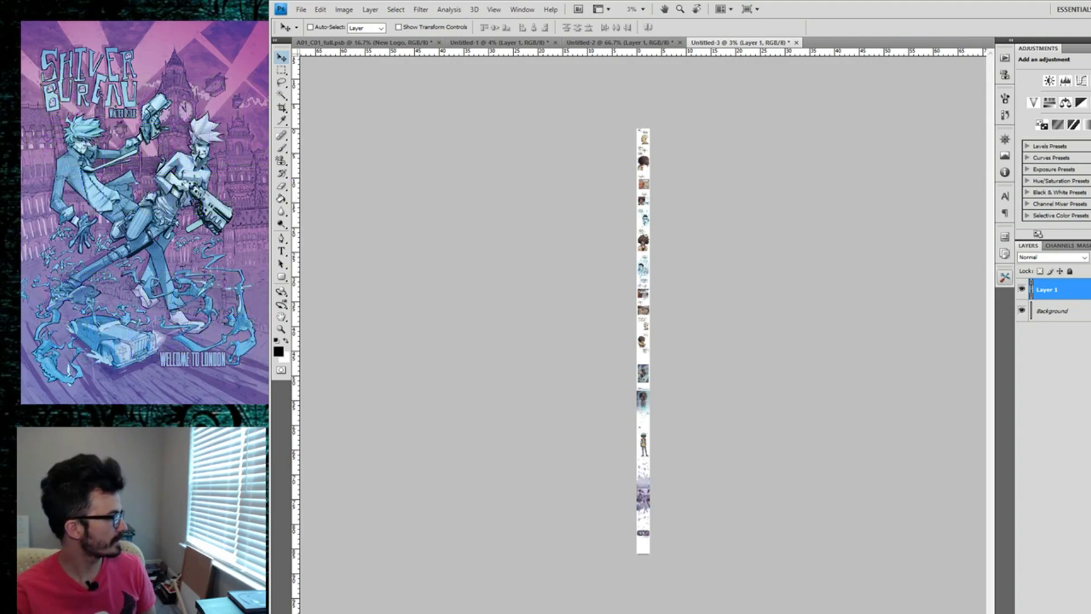
Switch to File Explorer, preview split1.jpg from the split folder, and check the file sizes of split2.jpg and split3.jpg.
key("alt+Tab")
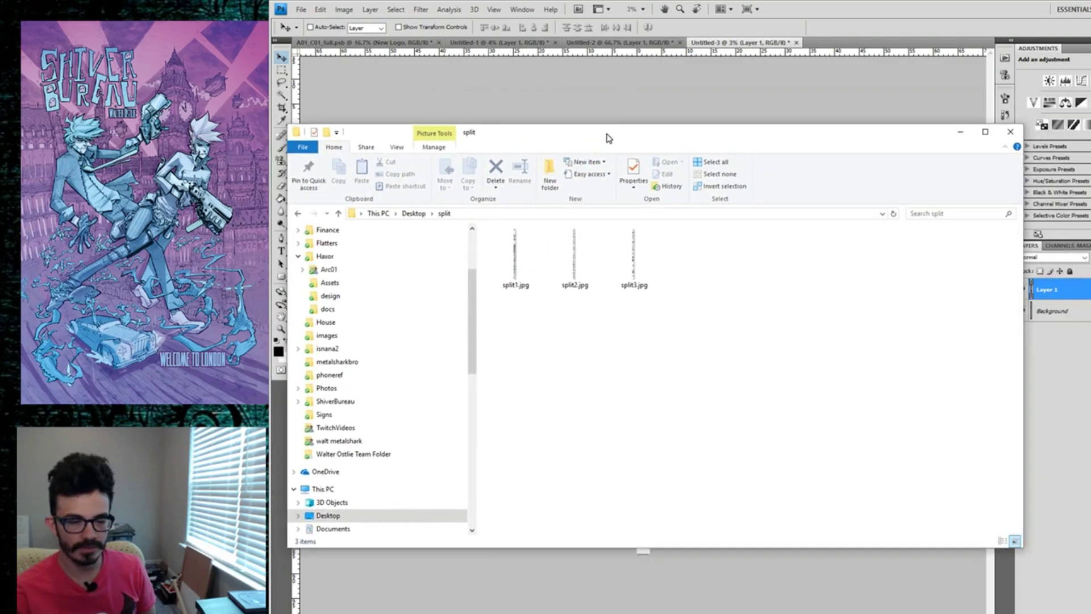
left_click(507, 274)
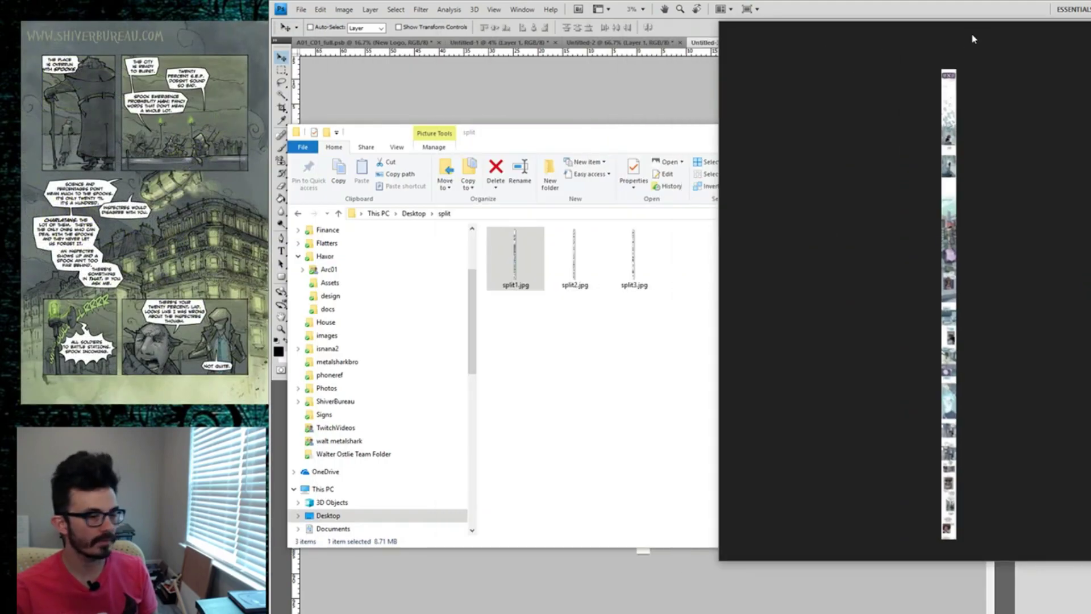
left_click_drag(971, 33, 684, 83)
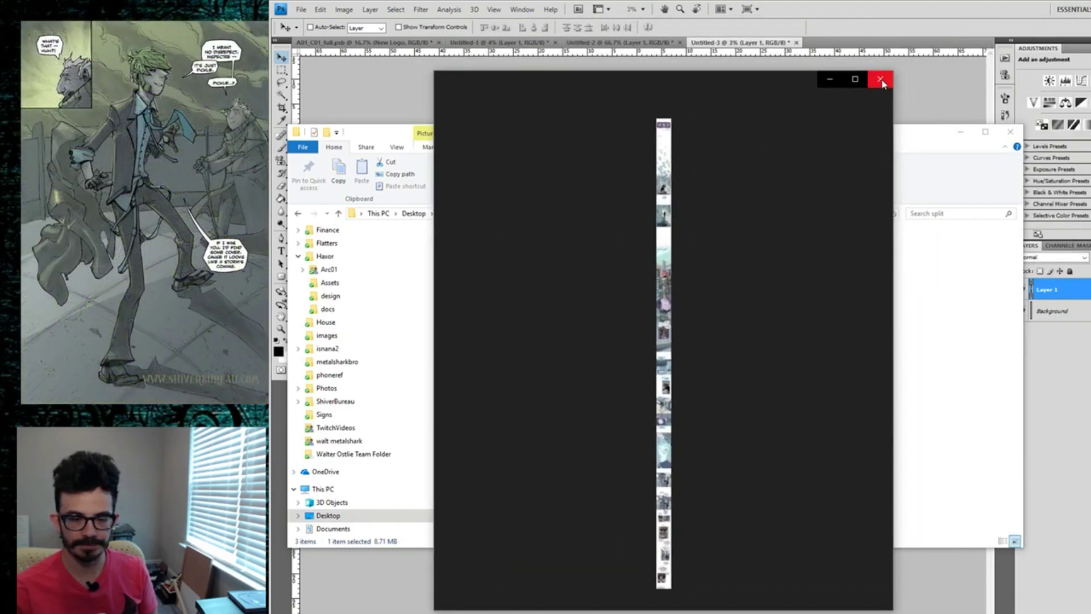
left_click(881, 80)
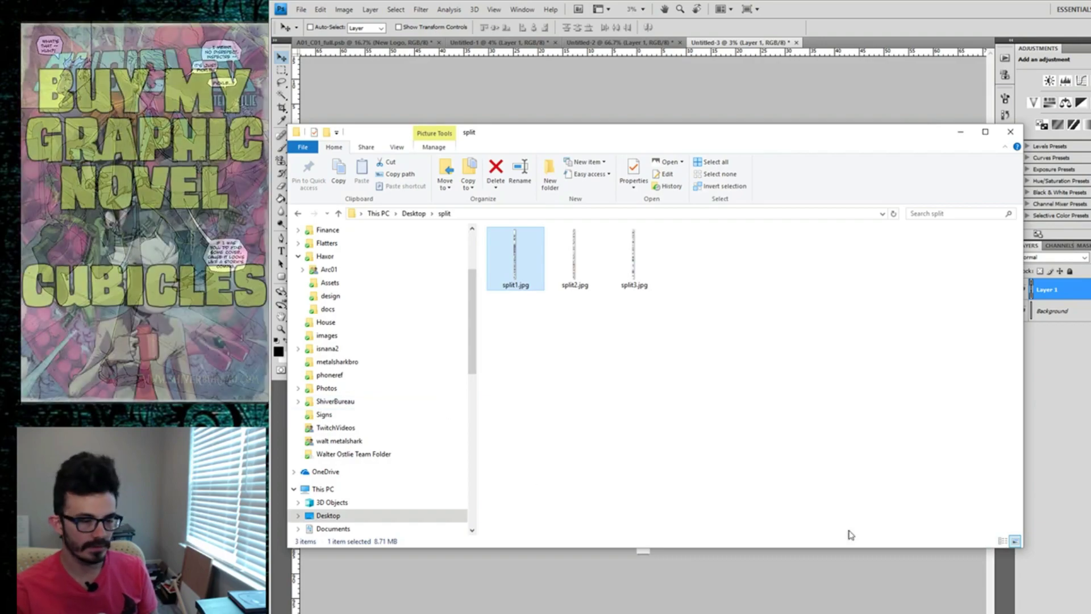
left_click(575, 263)
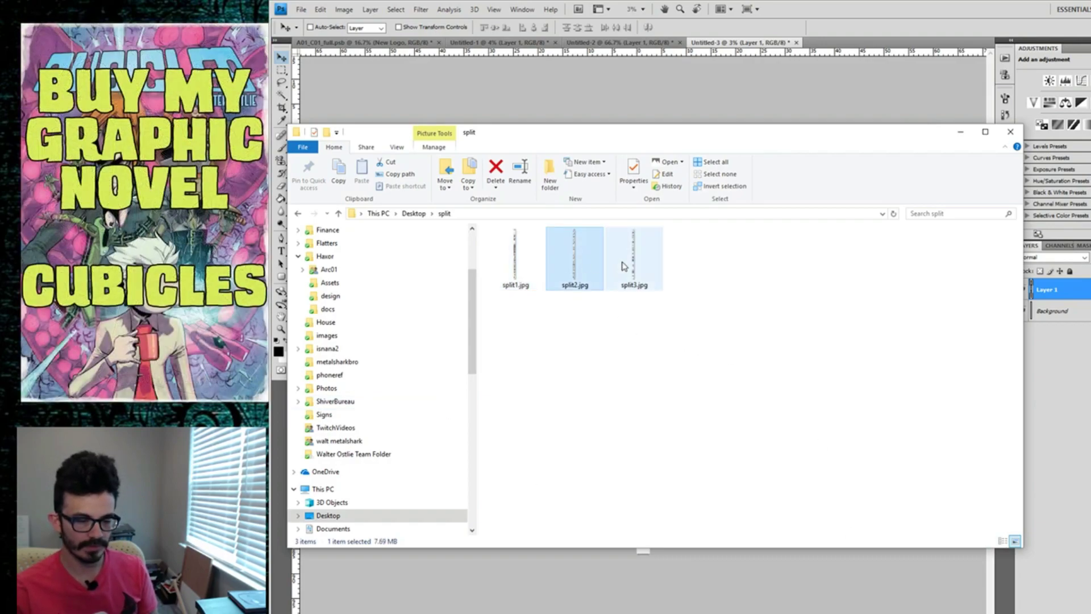
left_click(641, 261)
left_click(583, 266)
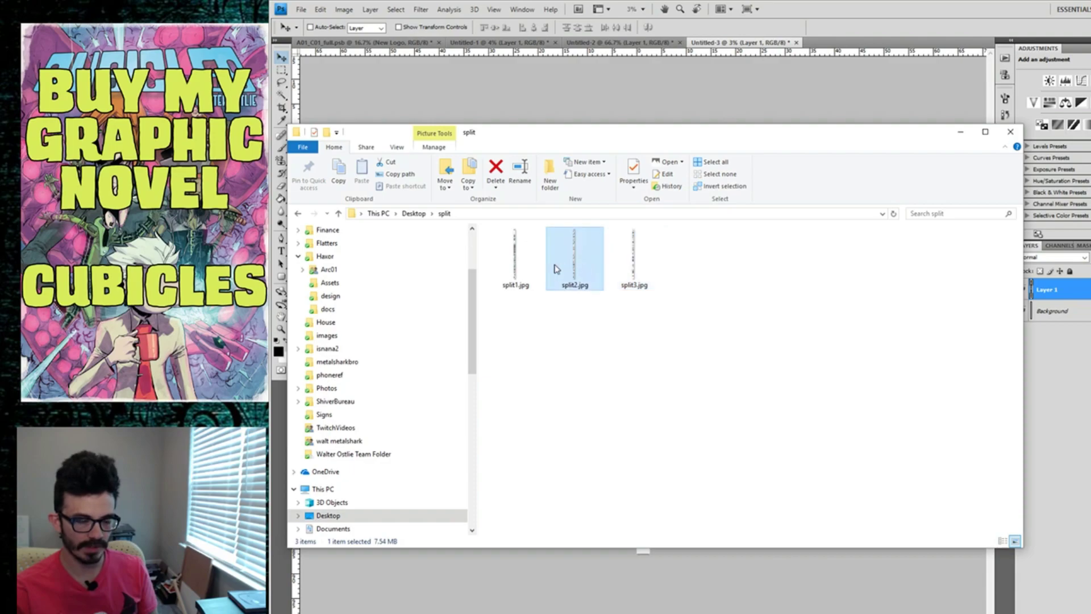
Check the file sizes of split1.jpg and split3.jpg in the split folder, and close the folder window.
left_click(496, 266)
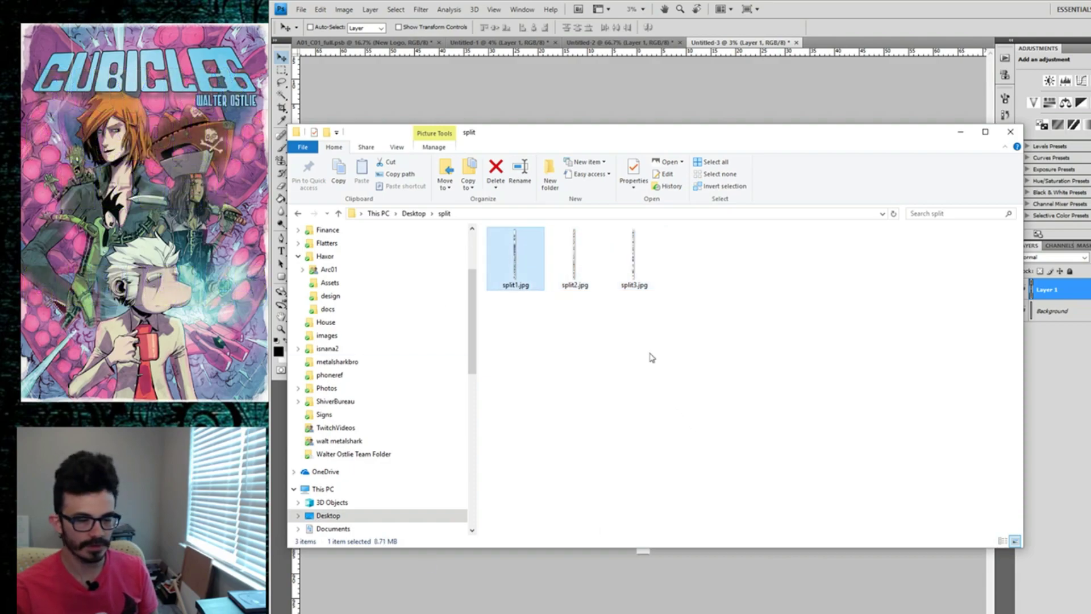
left_click(635, 268)
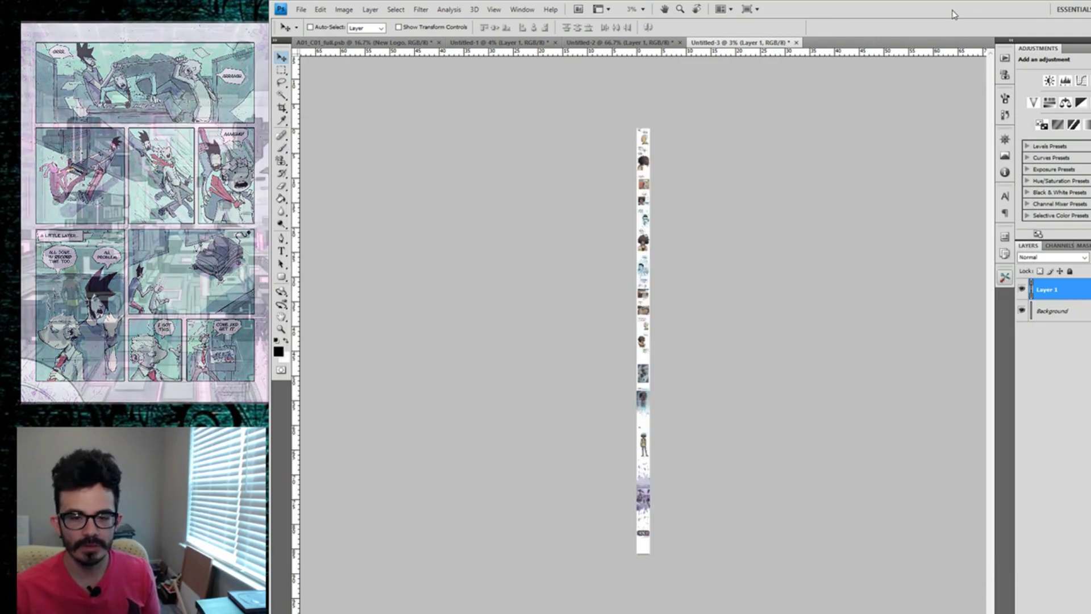
left_click(1010, 132)
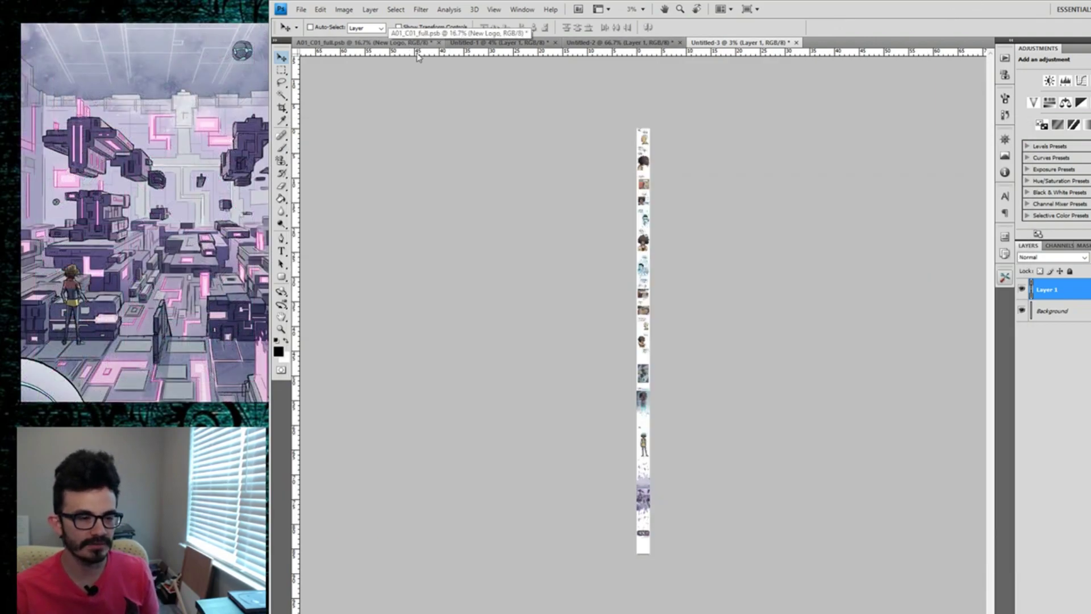
Extend the third section's canvas height to 60000 pixels, anchored at the top centre.
left_click(343, 10)
left_click(351, 99)
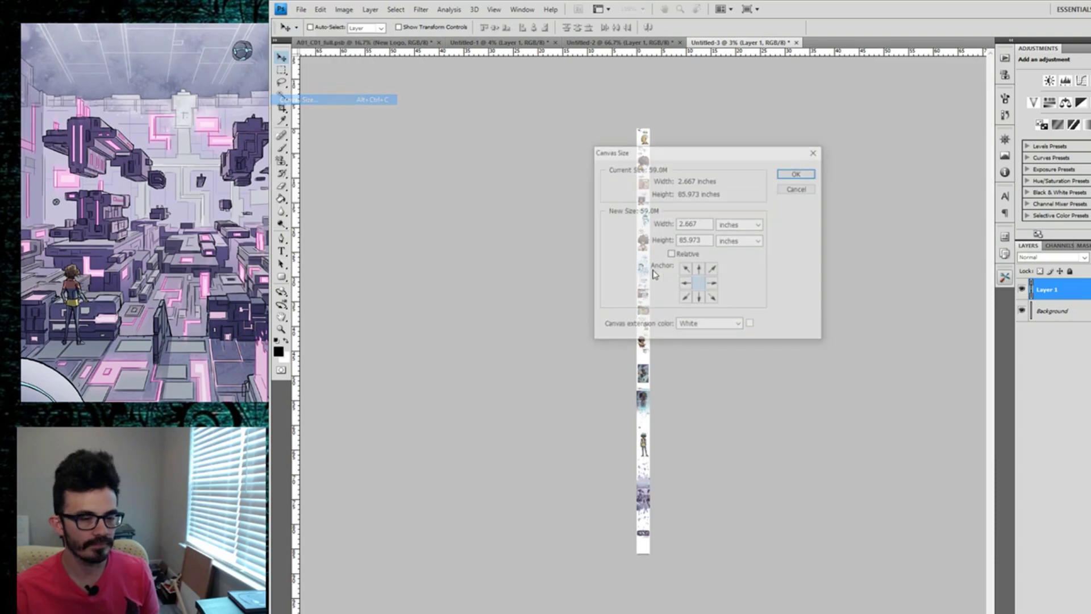
left_click(699, 267)
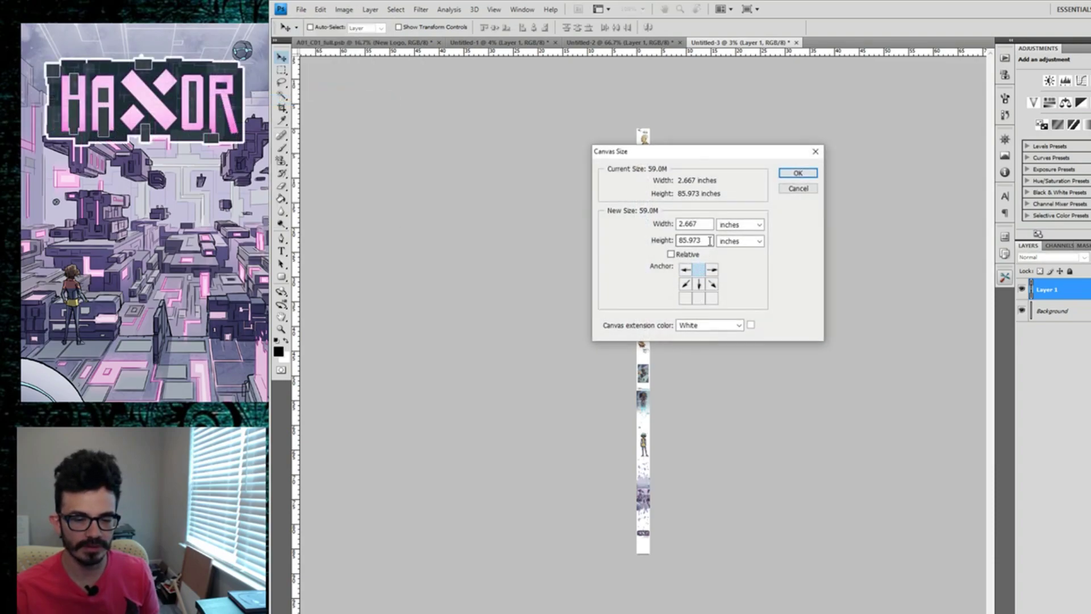
left_click(739, 241)
left_click(734, 258)
double_click(694, 240)
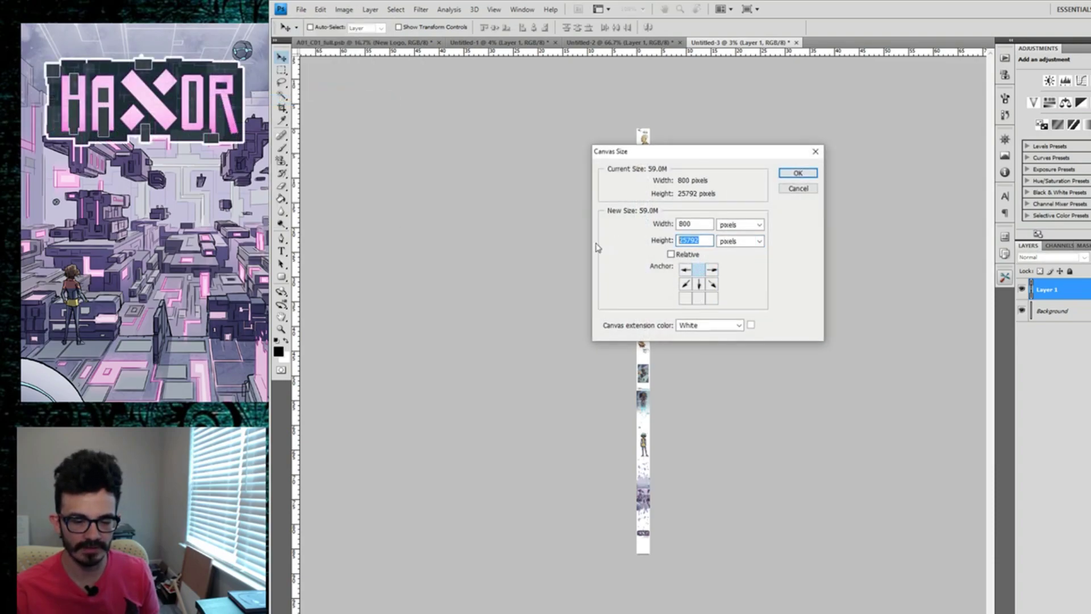
type("60000")
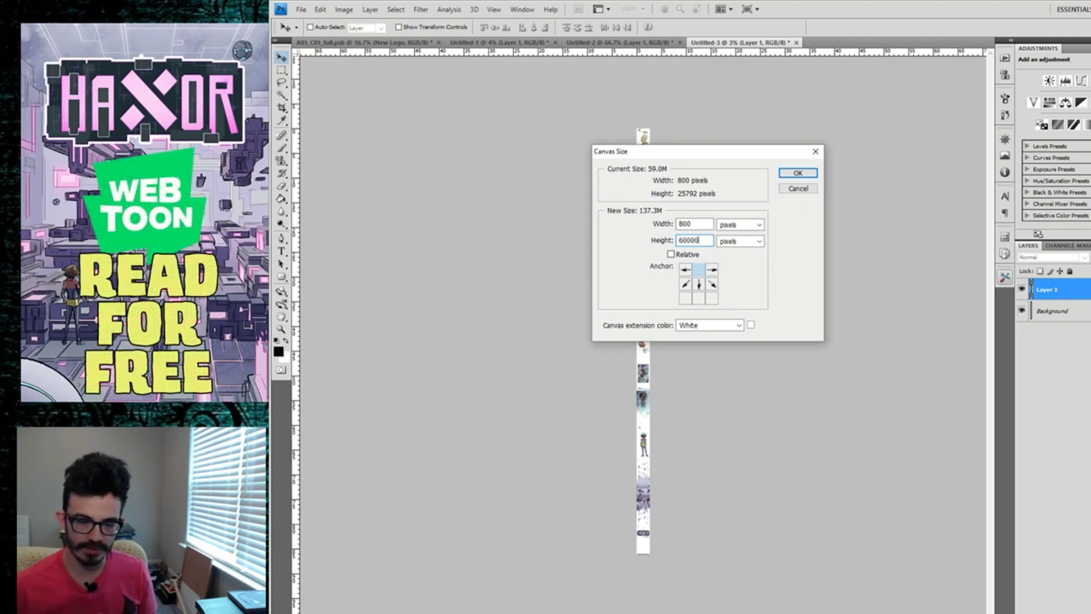
key("Return")
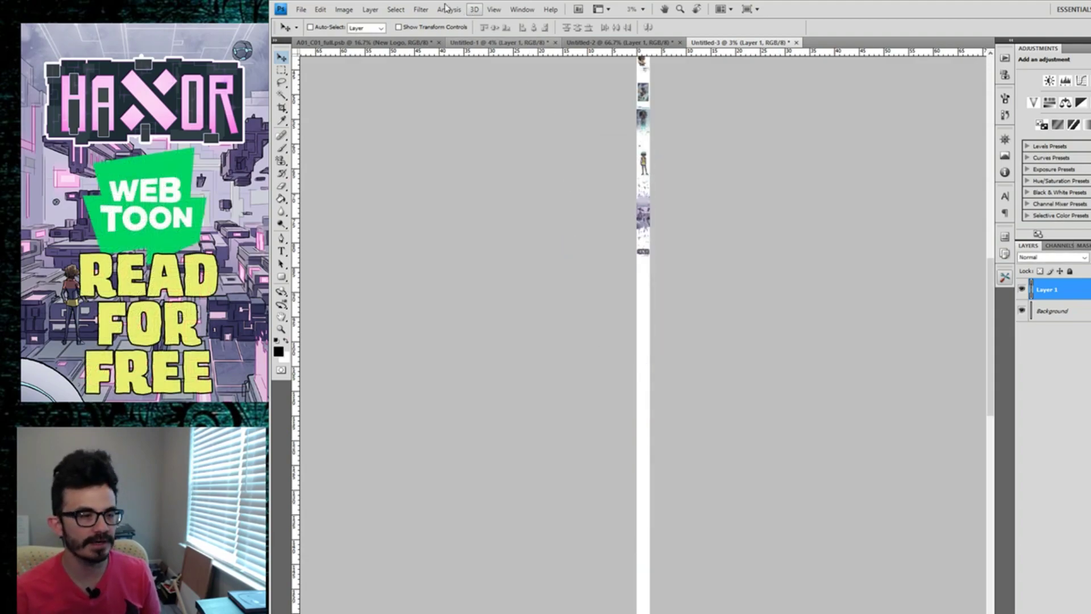
Check which file formats are offered for saving the extended document, and leave without saving.
left_click(300, 9)
left_click(309, 157)
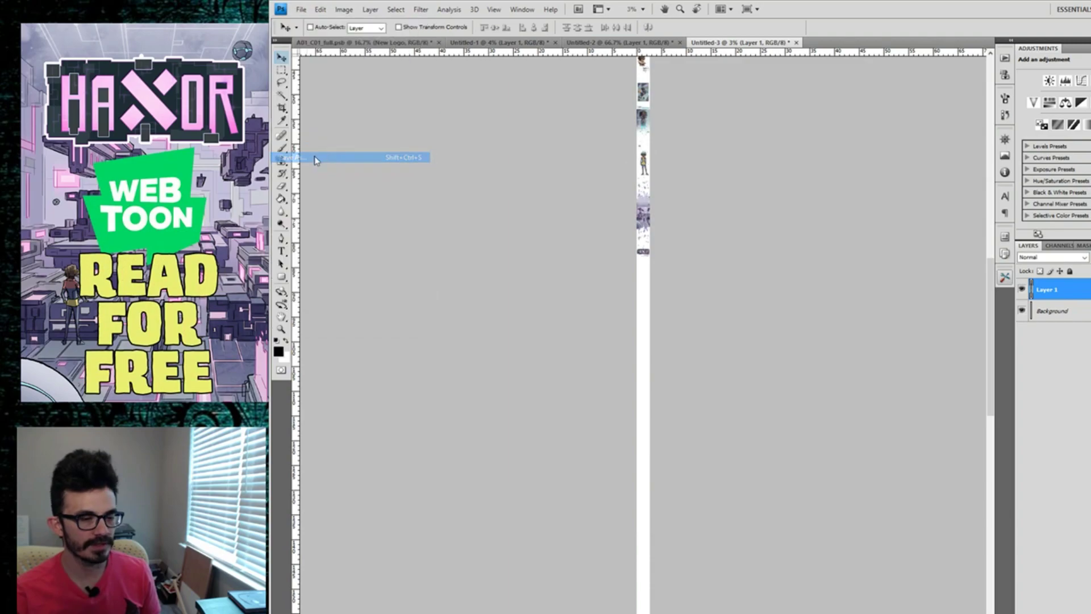
left_click(731, 345)
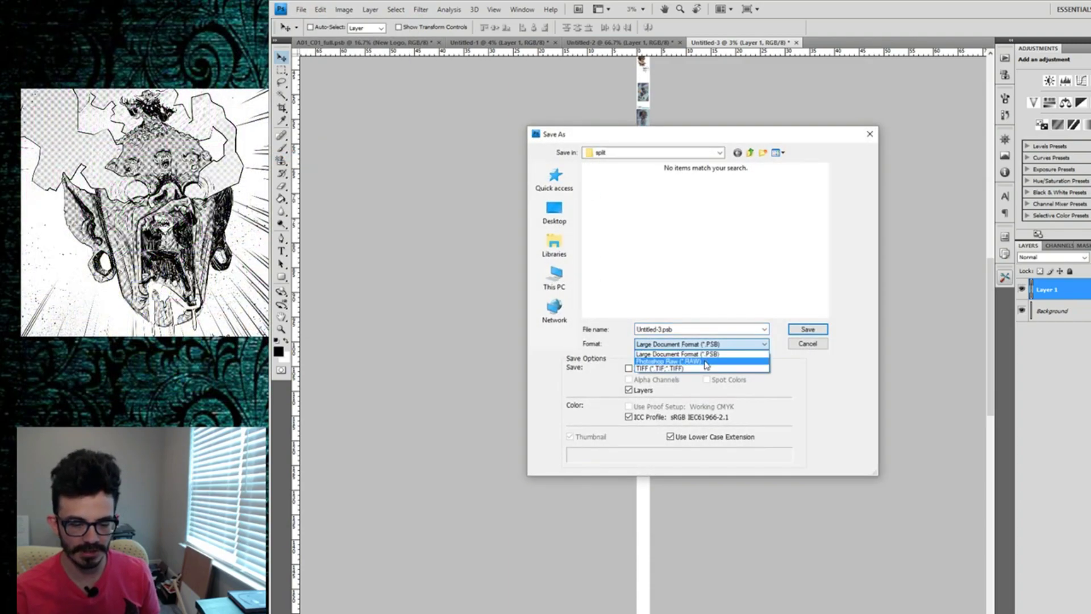
left_click(755, 365)
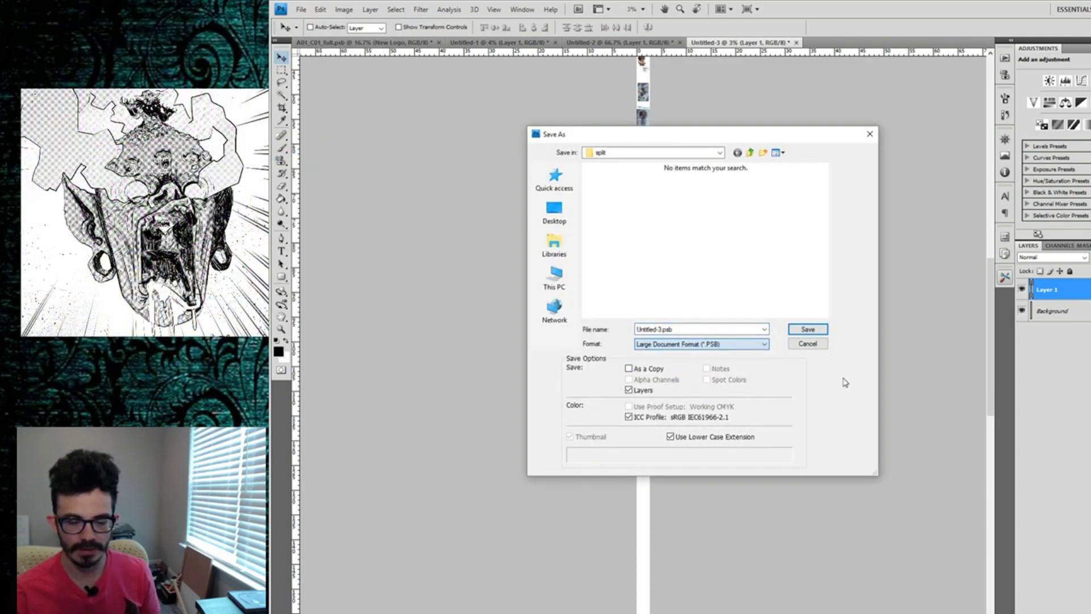
left_click(810, 345)
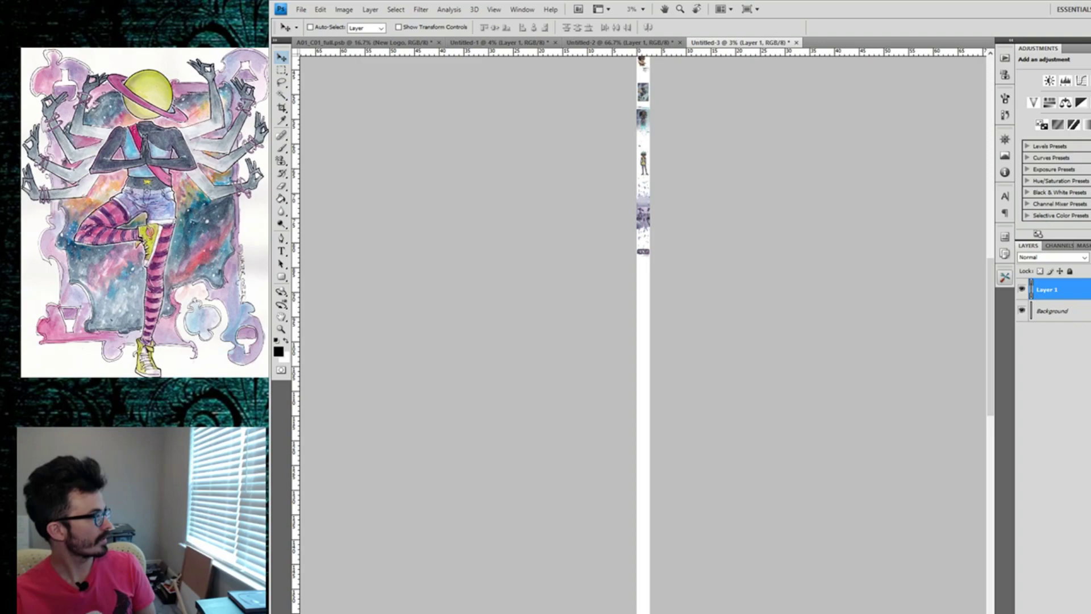
Switch to the ImageSplitter site in the browser and choose split1.jpg from the Desktop's split folder for upload.
key("alt+Tab")
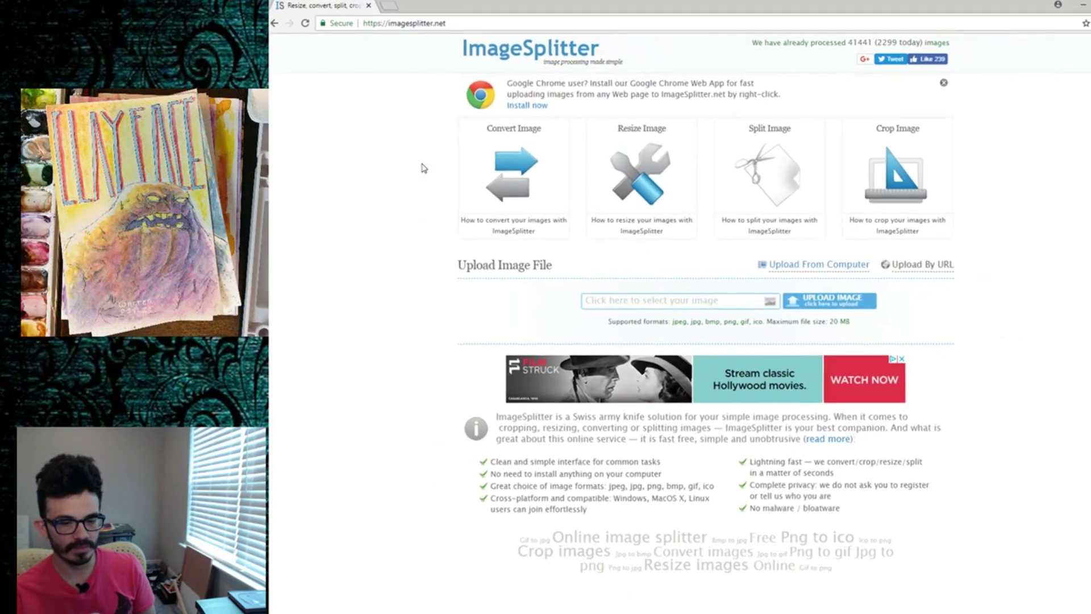
left_click(425, 26)
left_click(483, 26)
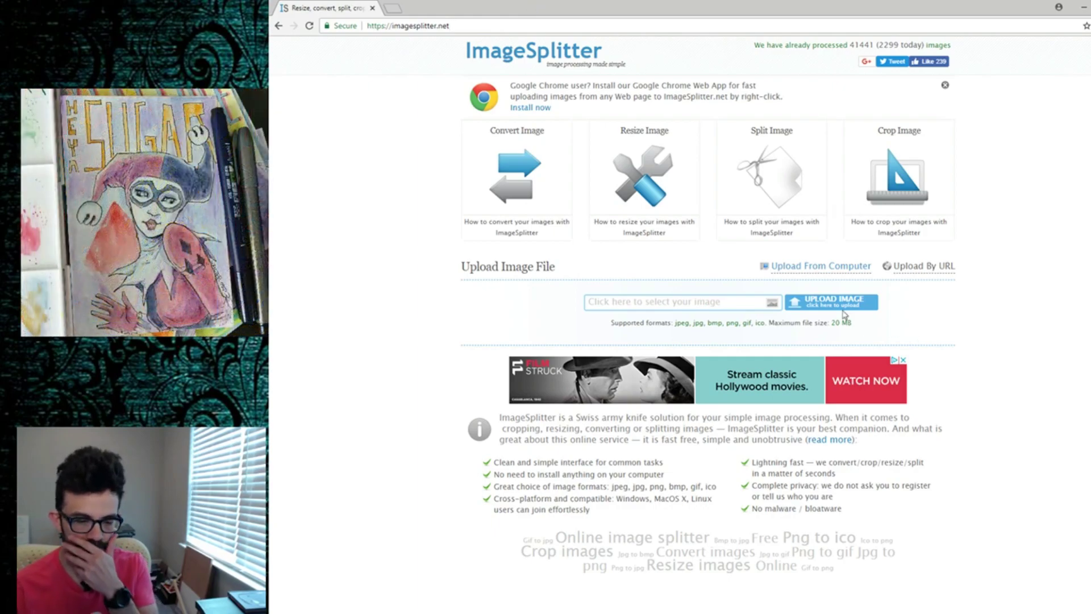
left_click(821, 306)
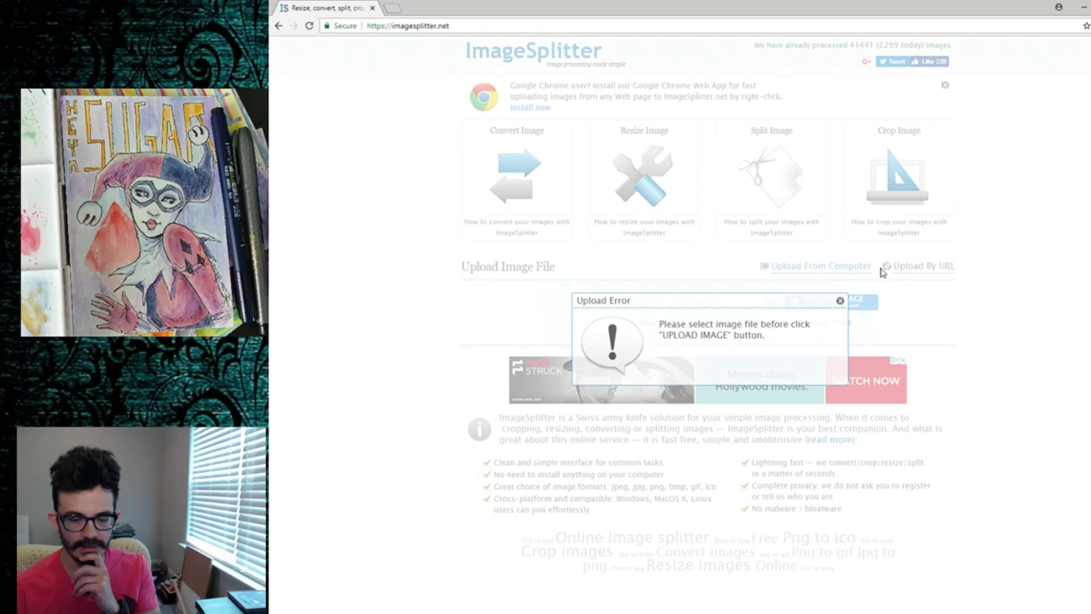
left_click(839, 301)
left_click(692, 310)
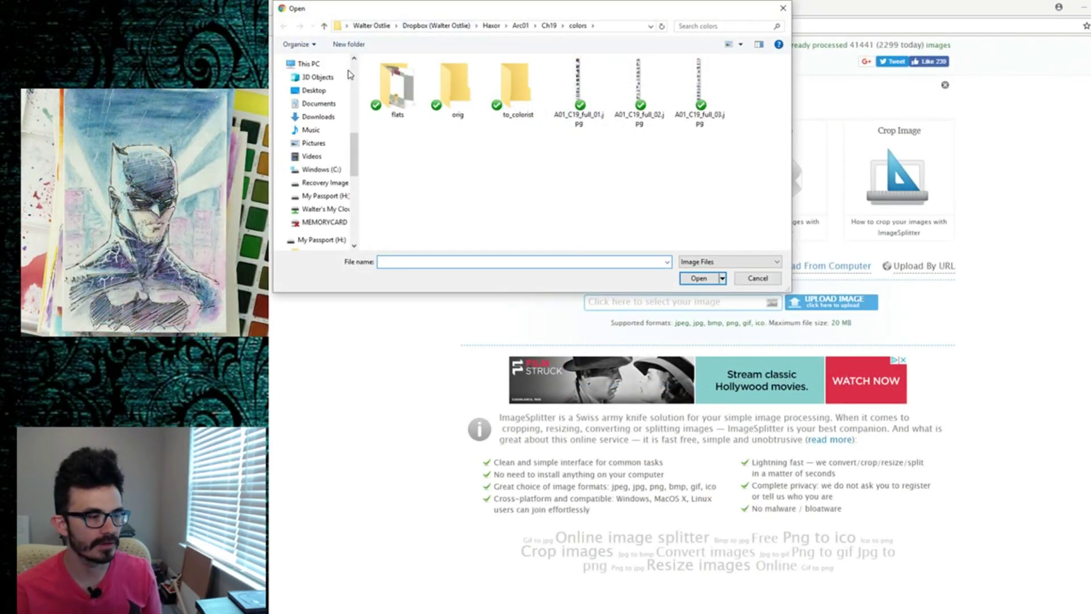
left_click(315, 90)
double_click(637, 210)
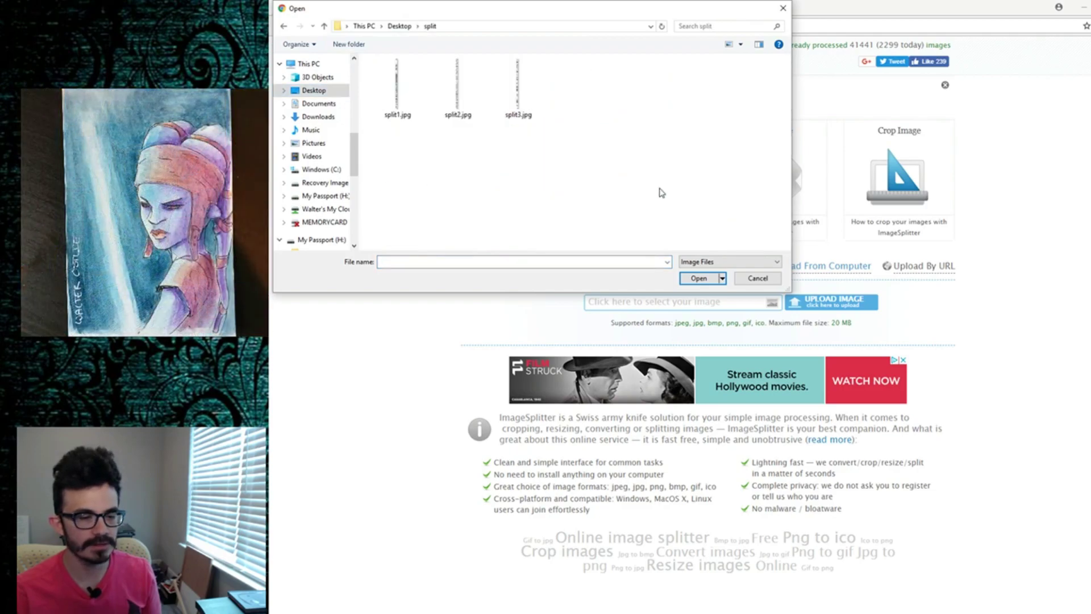
double_click(397, 89)
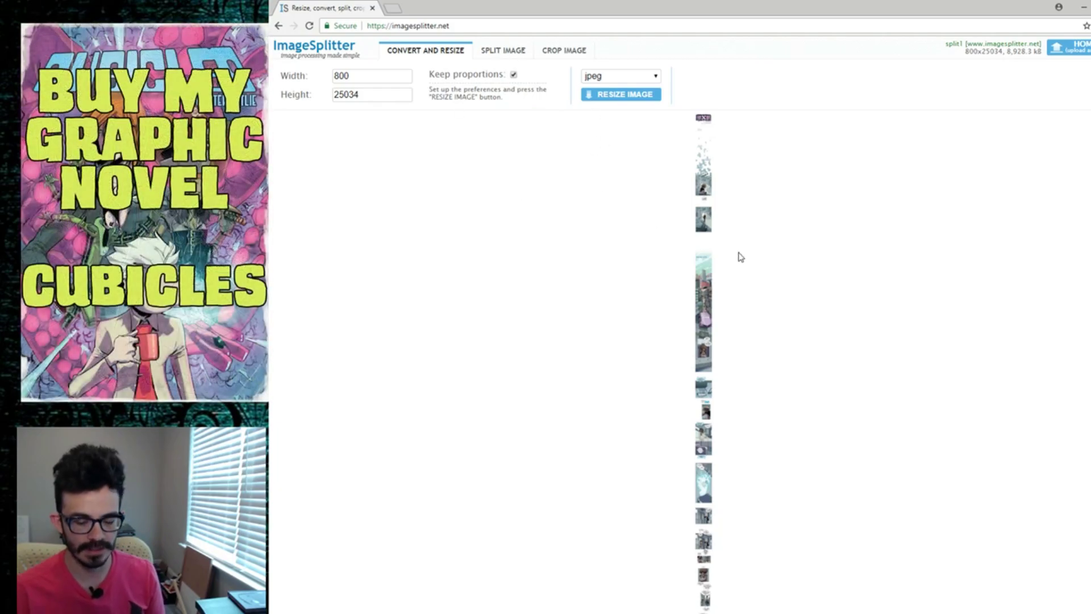
Switch to splitting the uploaded image and set the number of columns to 1.
left_click(516, 56)
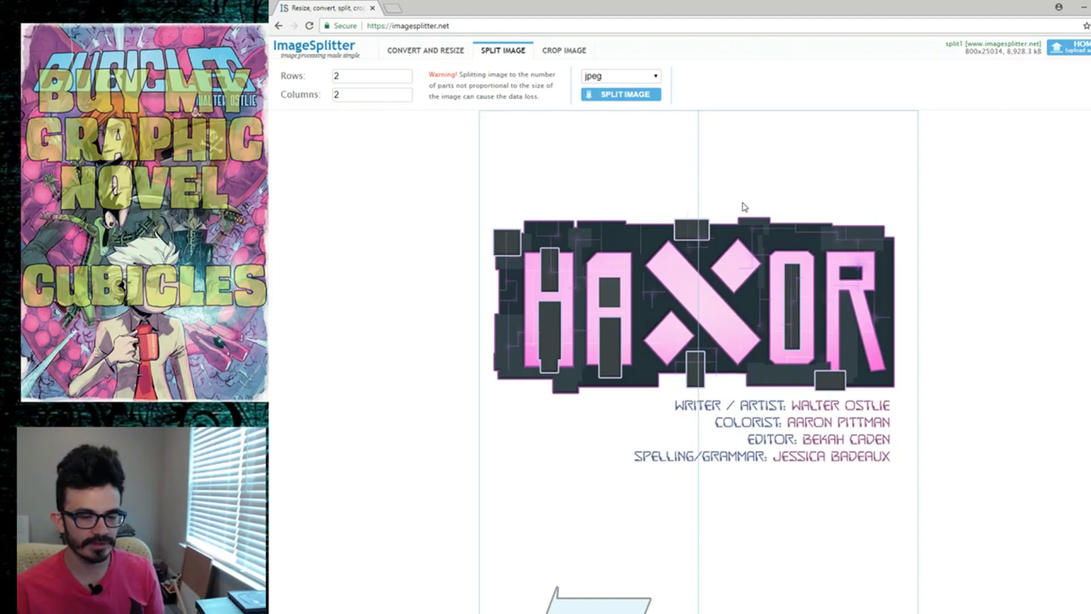
left_click(291, 94)
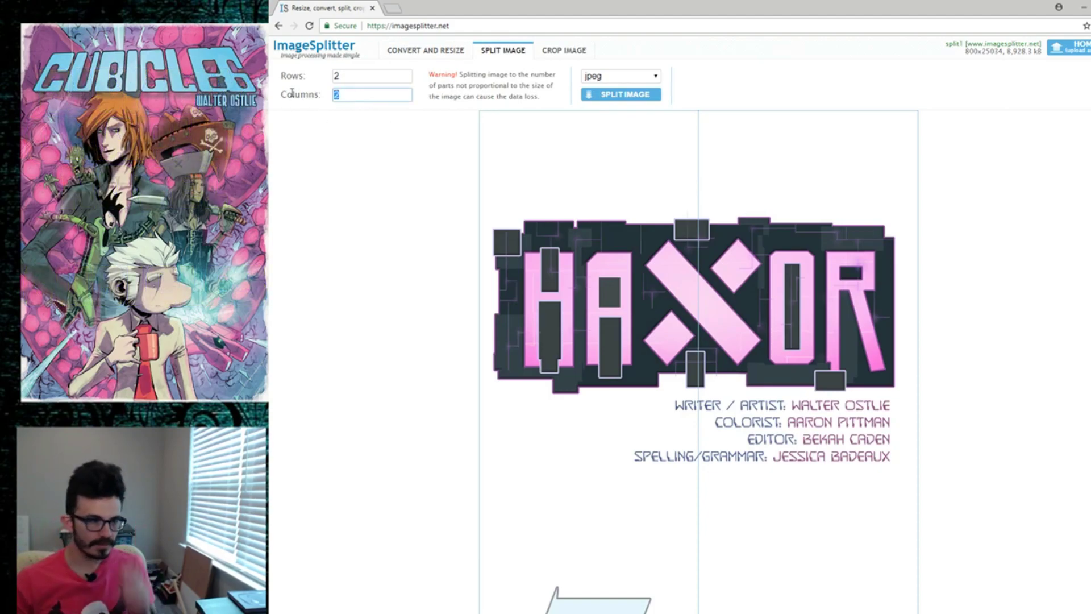
type("1")
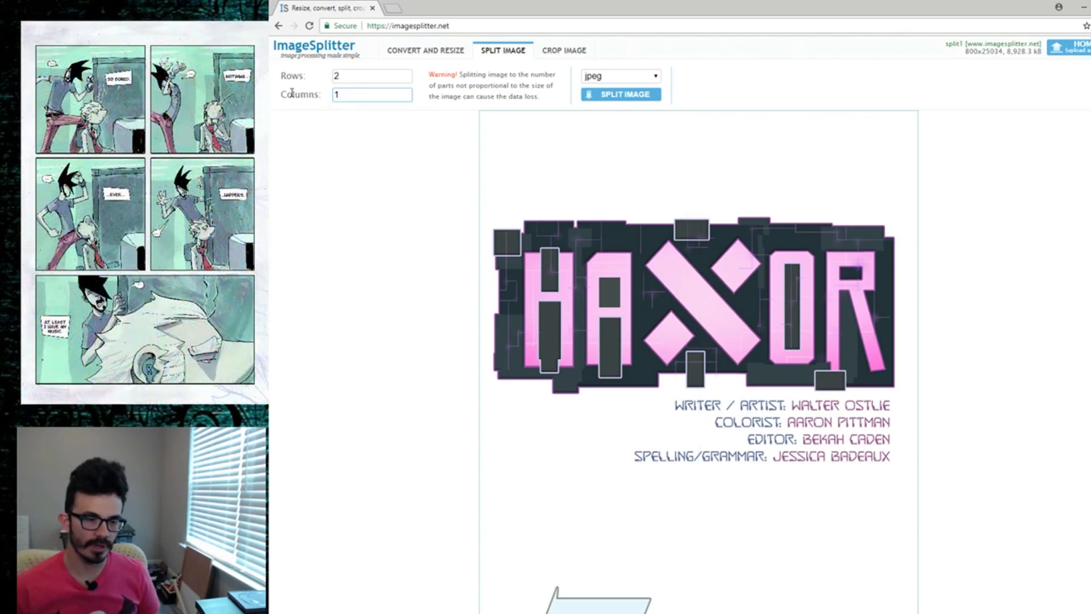
left_click(372, 75)
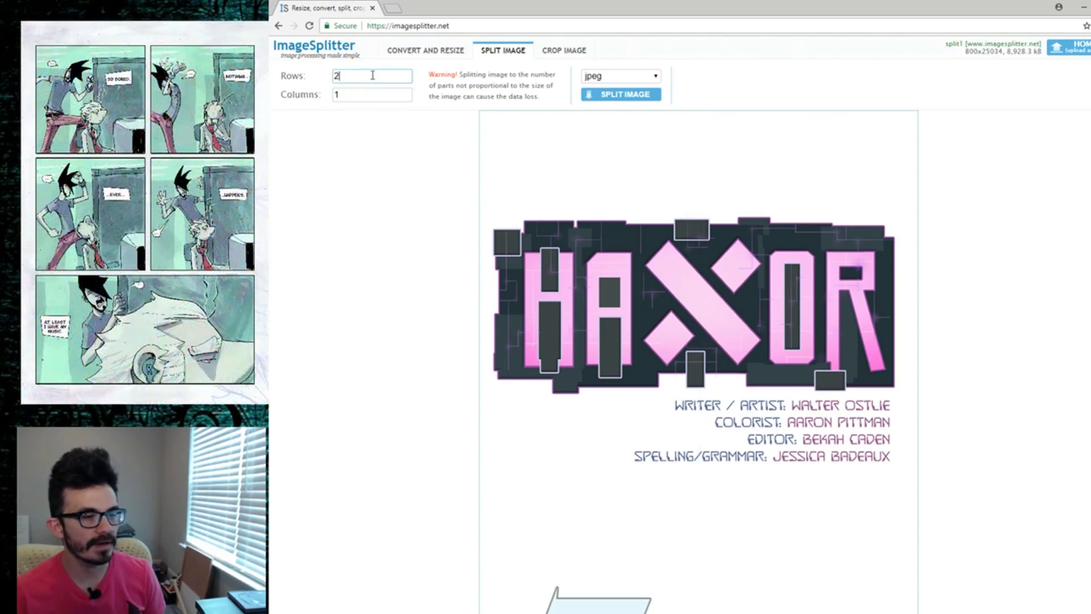
left_click_drag(344, 75, 324, 79)
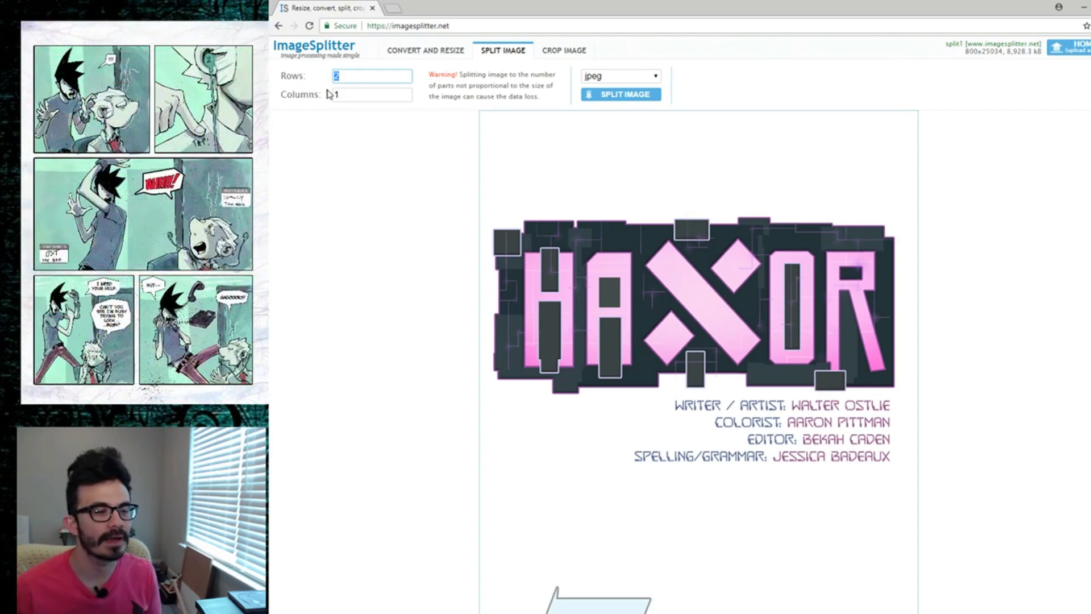
Switch to Calculator and divide the image height of 25034 by 1000 to work out the number of rows.
key("alt+Tab")
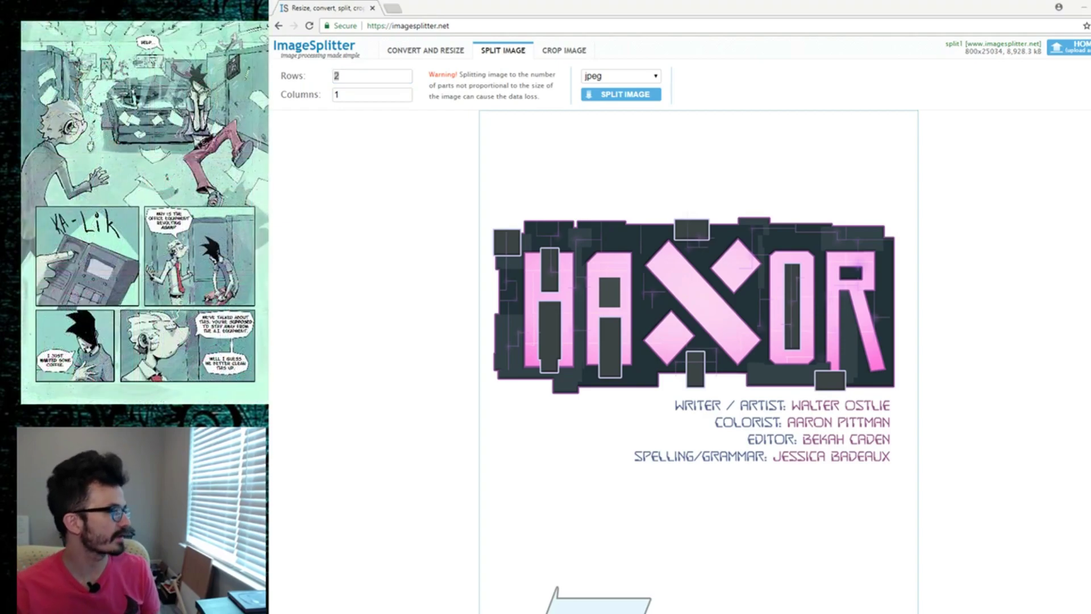
left_click_drag(493, 215, 610, 215)
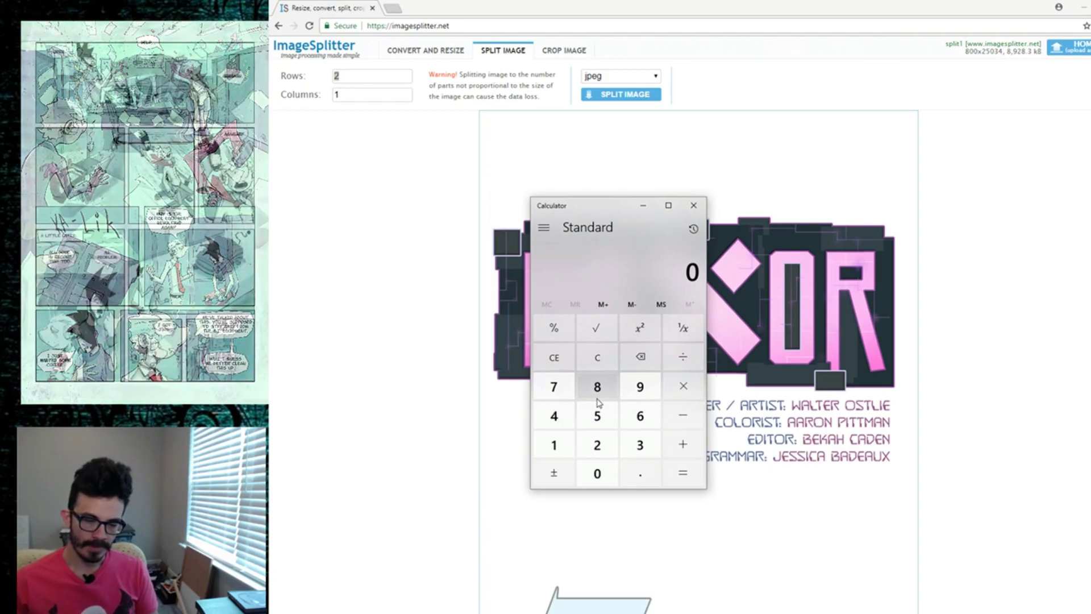
type("25")
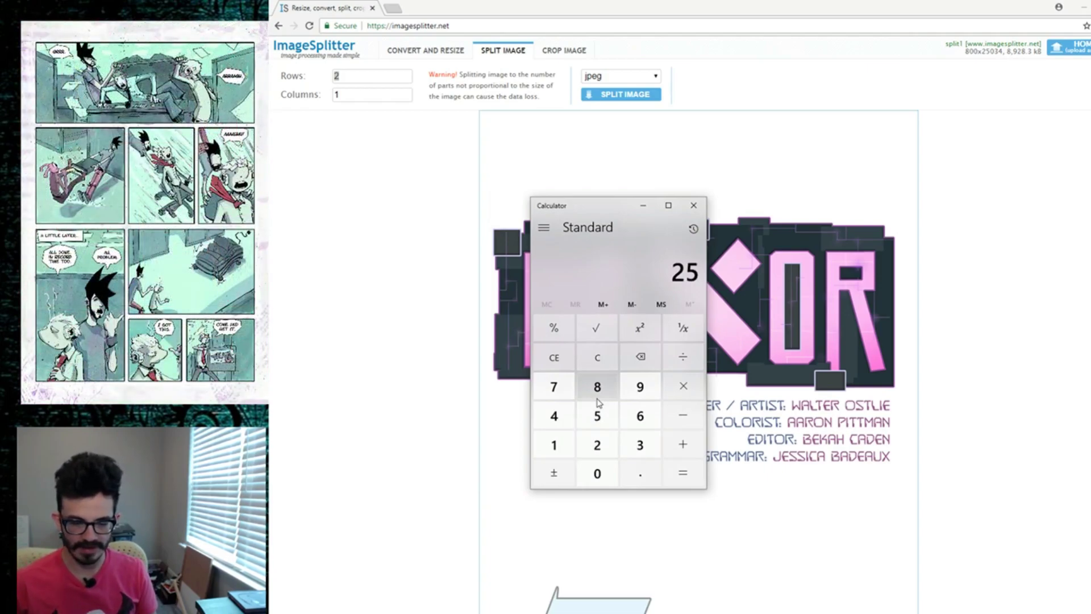
type(",000")
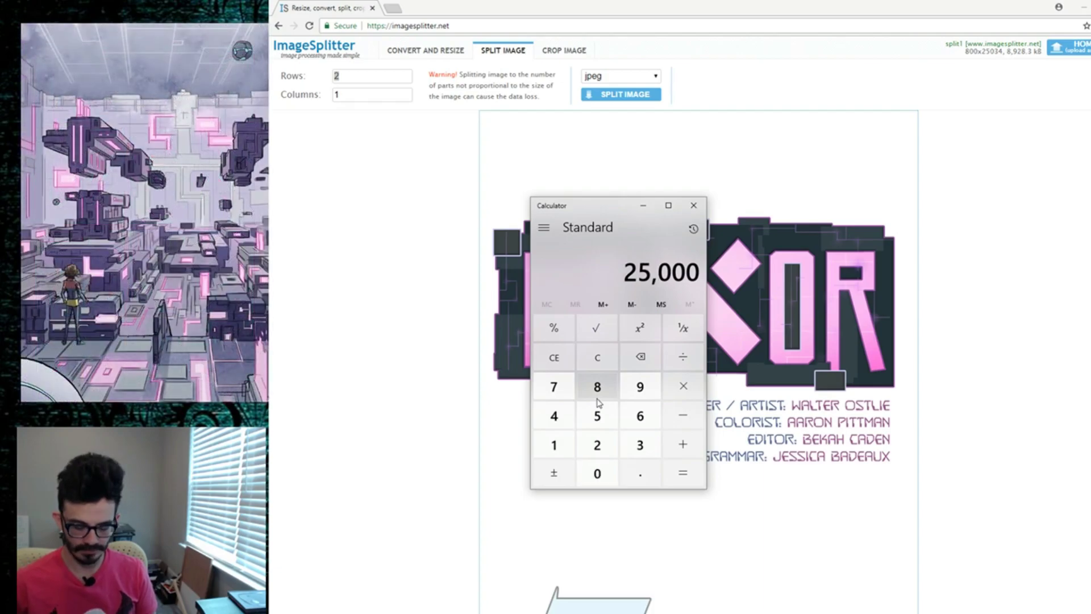
key("BackSpace")
key("BackSpace")
type("34")
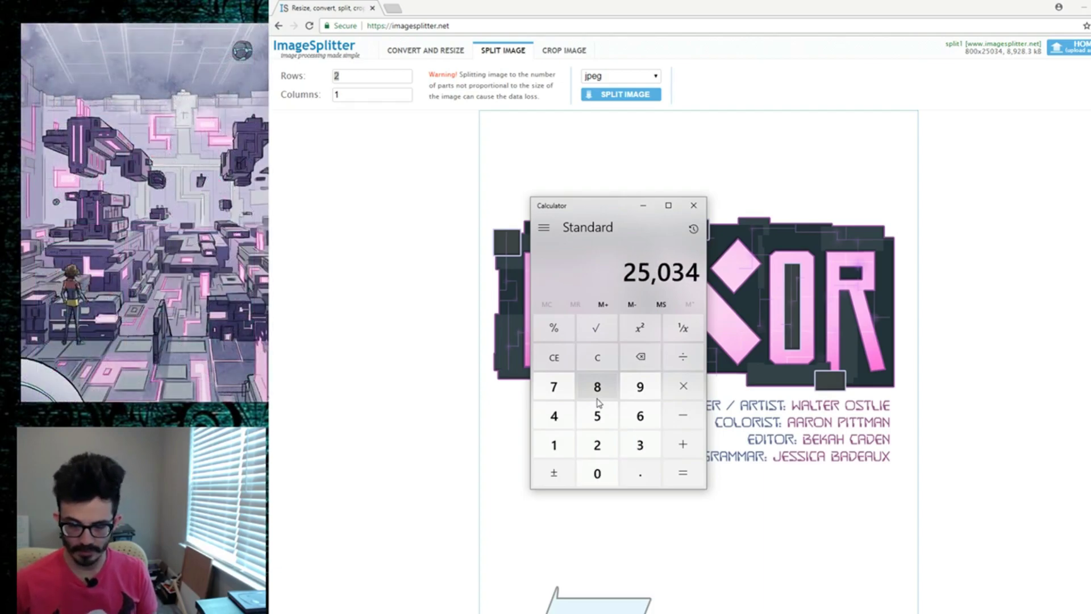
key("slash")
type("1000")
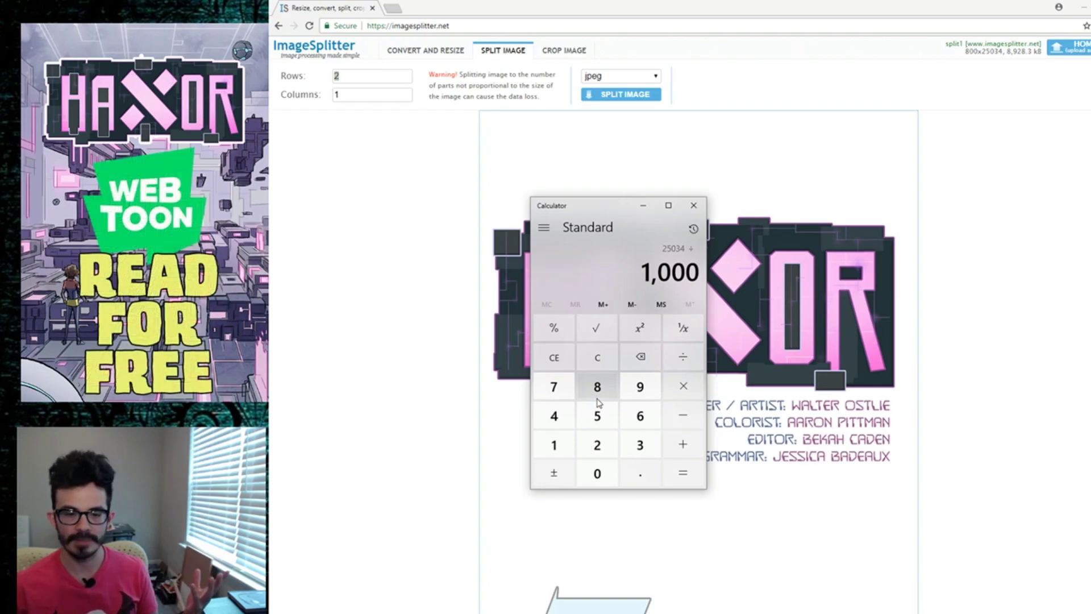
key("Return")
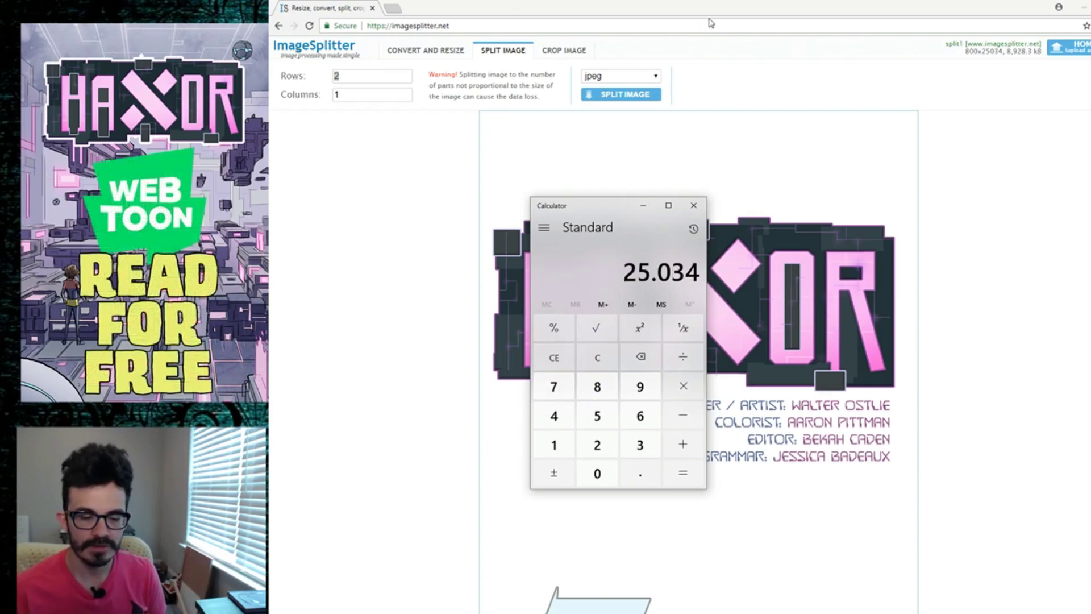
Return to ImageSplitter, set the number of rows to 26, review the output formats but keep jpeg, and split the image.
left_click(686, 13)
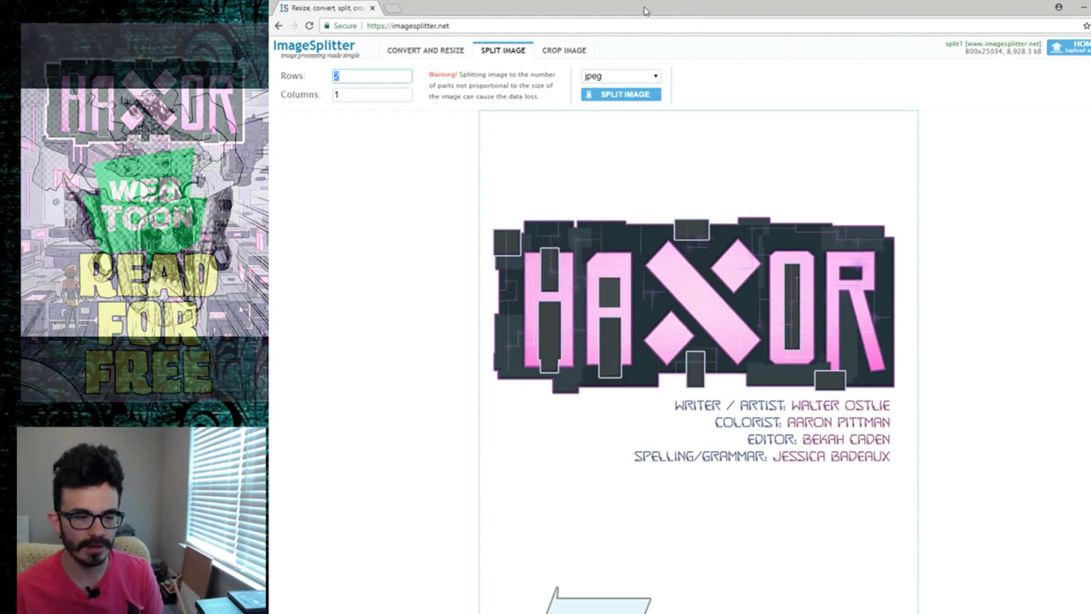
left_click_drag(354, 77, 325, 81)
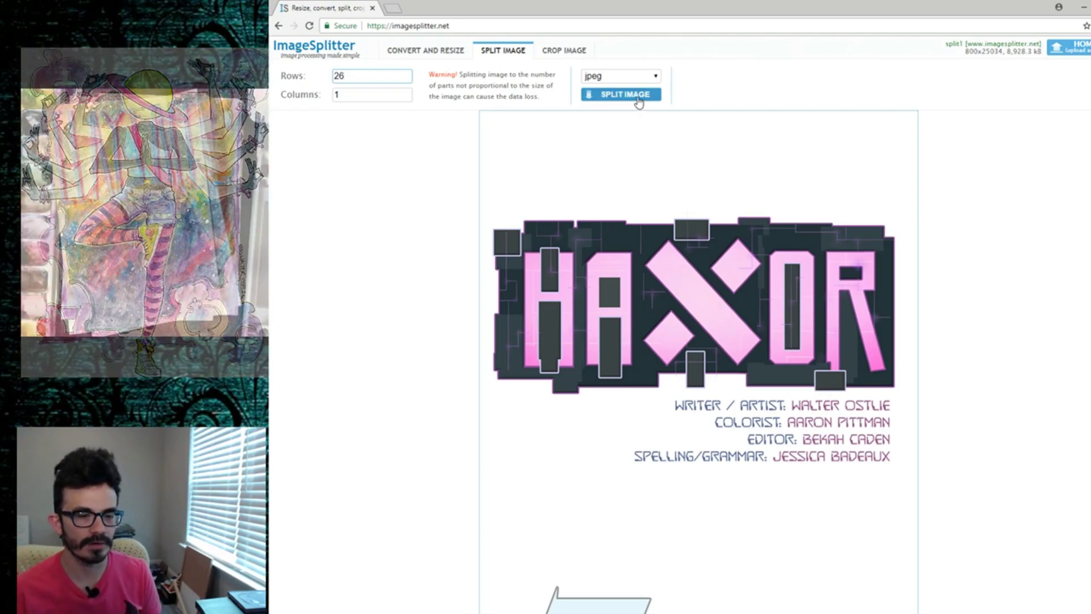
left_click(636, 77)
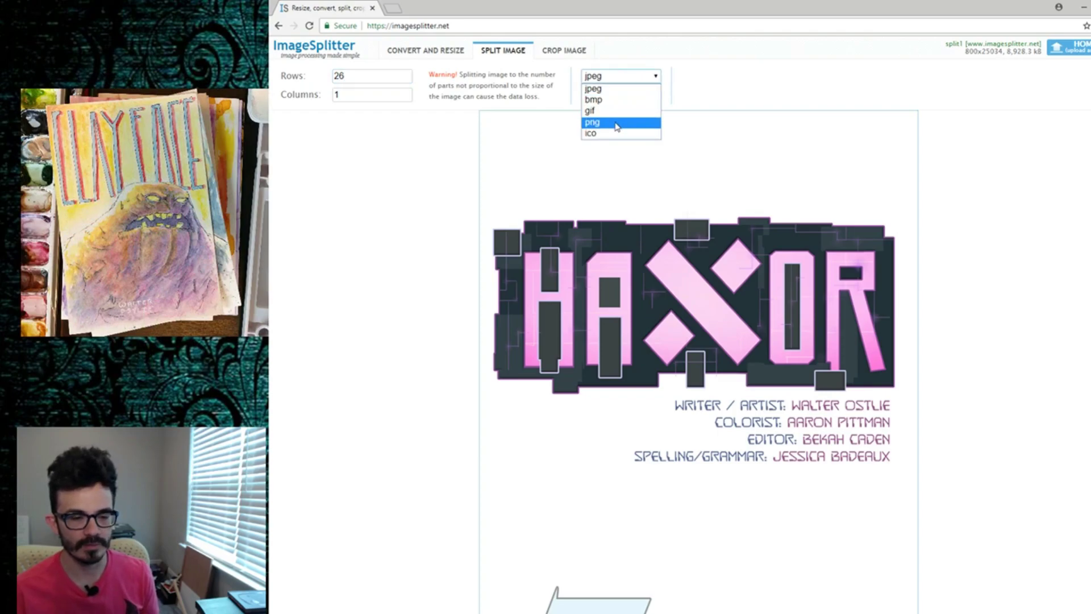
left_click(705, 85)
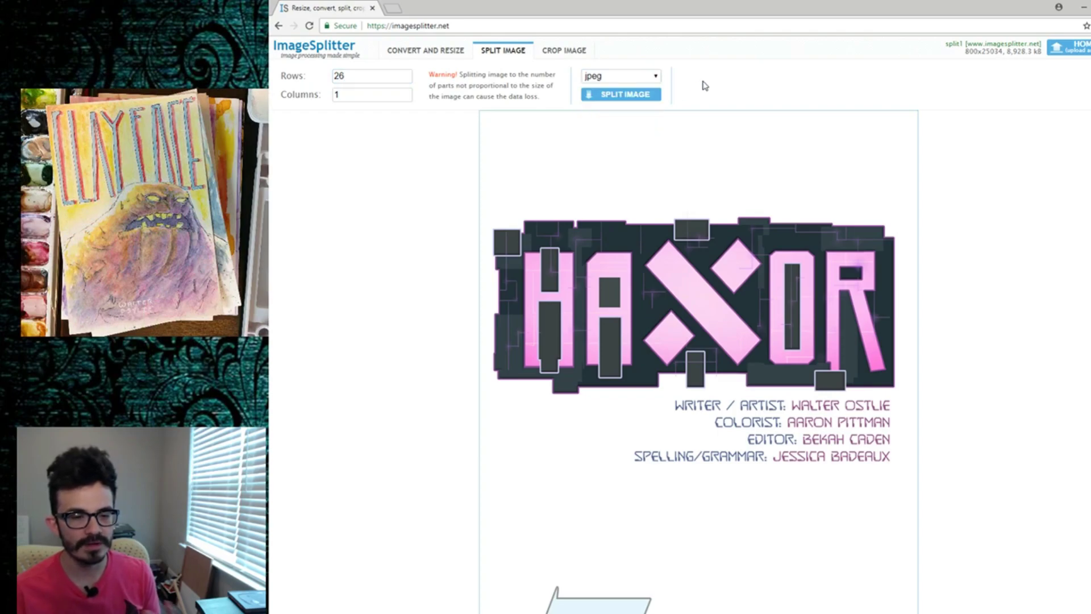
left_click(629, 76)
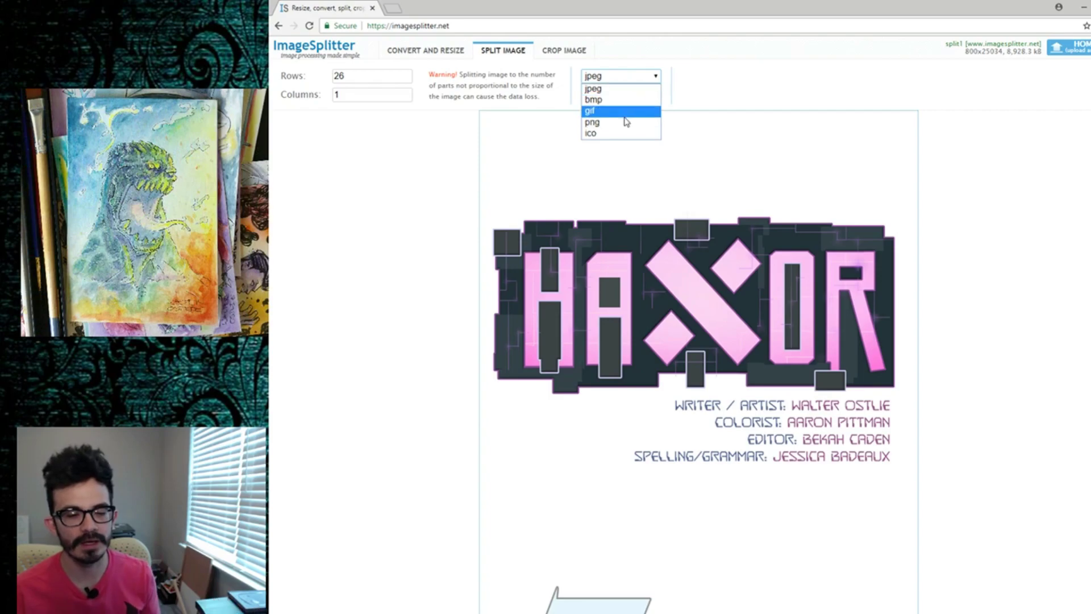
left_click(706, 99)
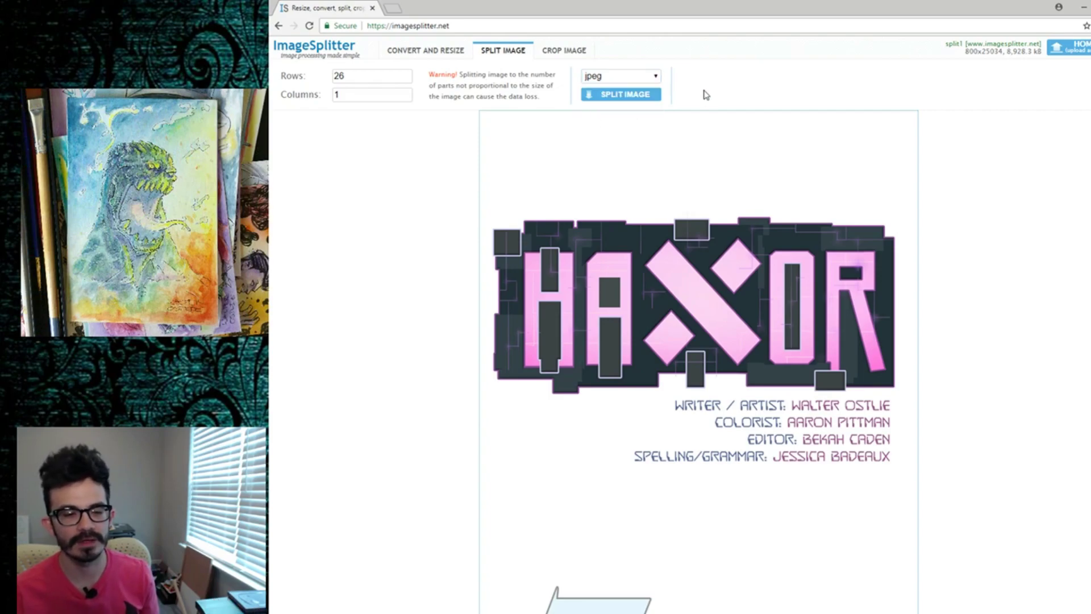
left_click(627, 98)
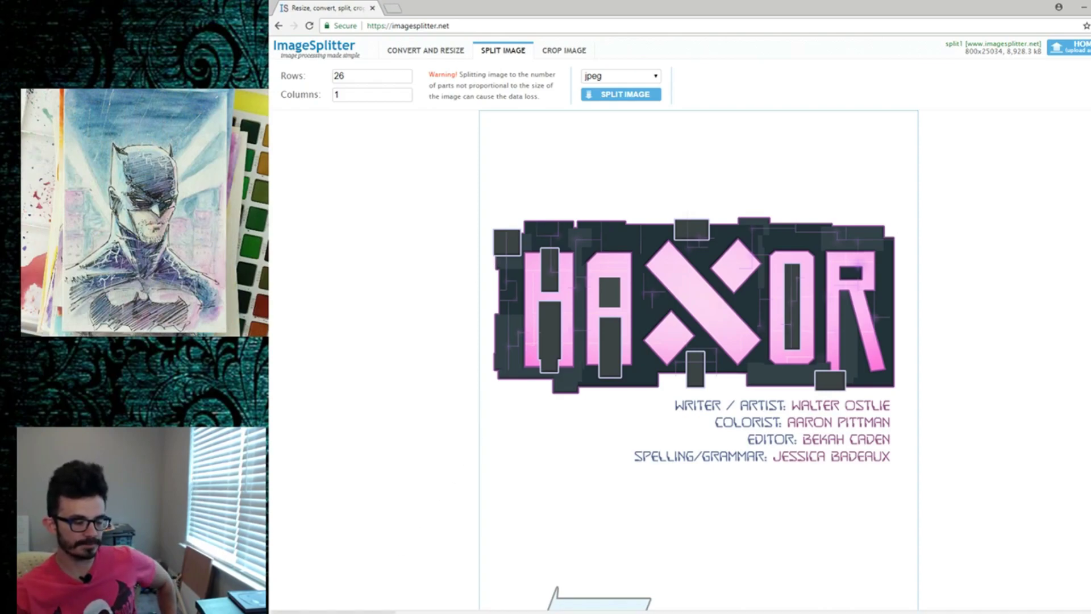
Open the downloaded split1 zip archive, widen the Name column, and select all the JPEG pieces for copying.
left_click(347, 612)
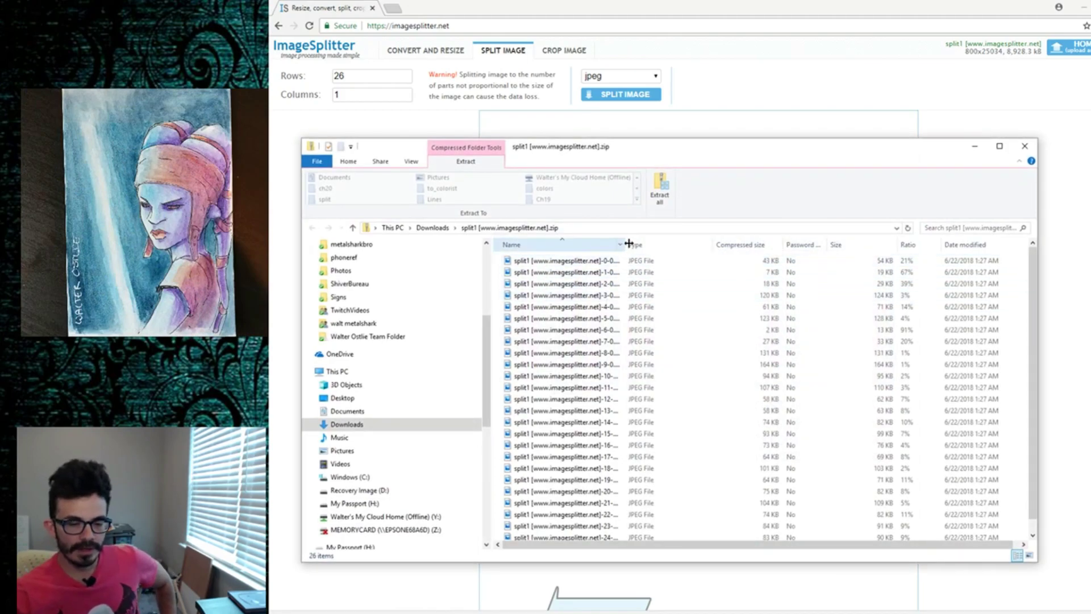
left_click_drag(623, 244, 713, 245)
left_click(573, 262)
scroll(631, 458, "down", 1)
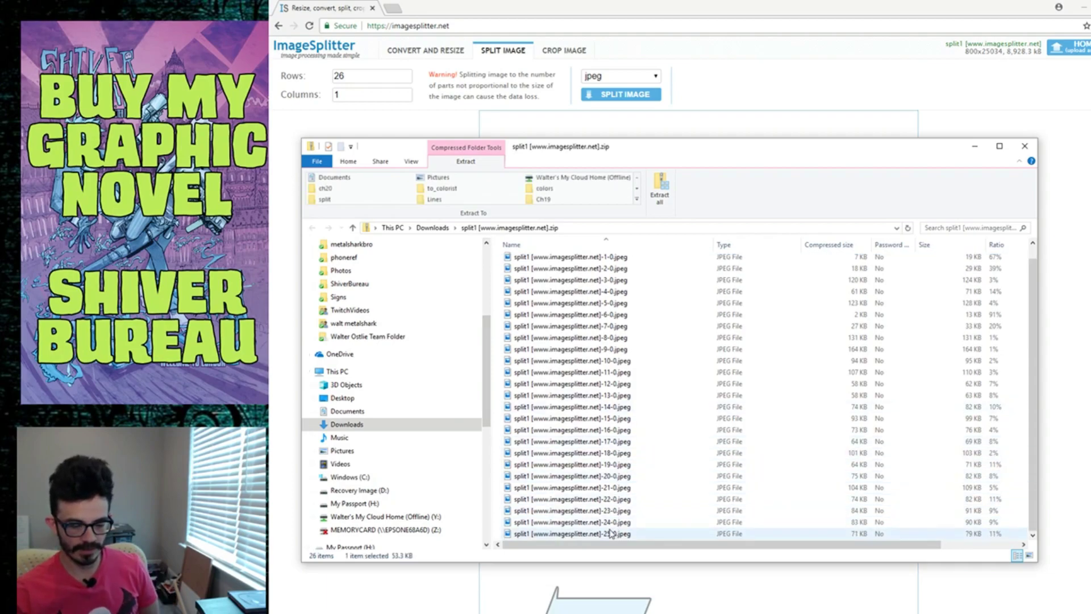
key("ctrl+a")
scroll(670, 418, "up", 1)
scroll(633, 440, "down", 1)
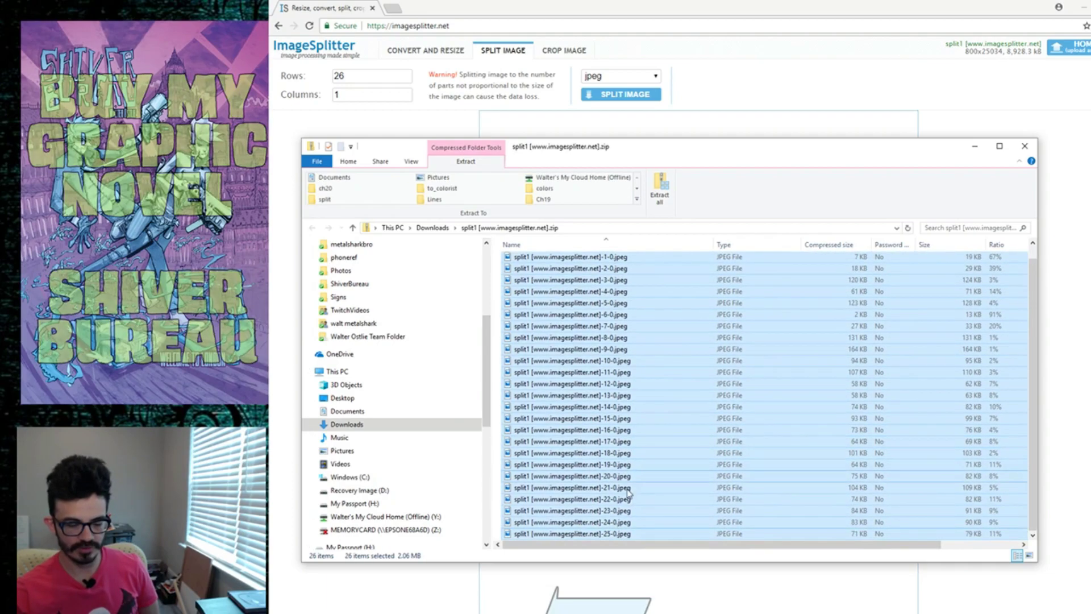
scroll(625, 512, "up", 1)
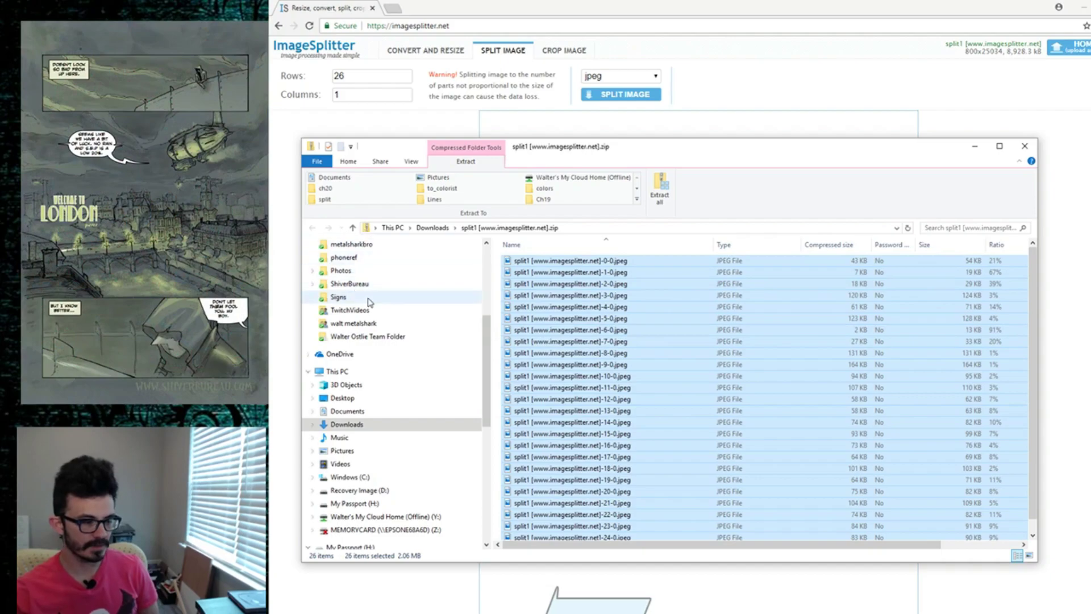
Create a folder named 1 inside the Desktop's split folder and paste the copied JPEG pieces into it.
scroll(373, 307, "up", 2)
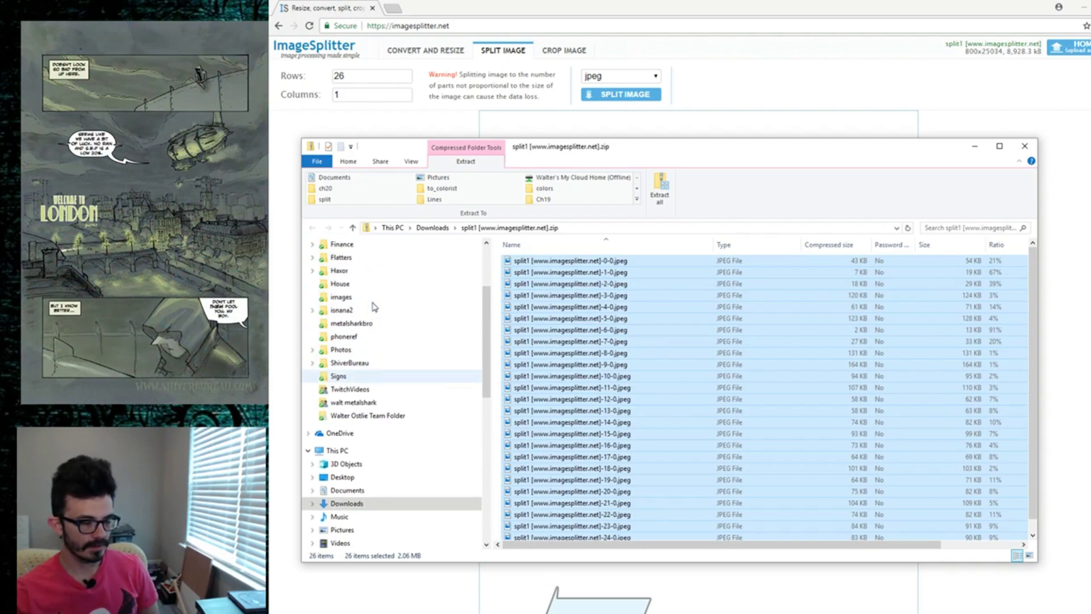
left_click(341, 478)
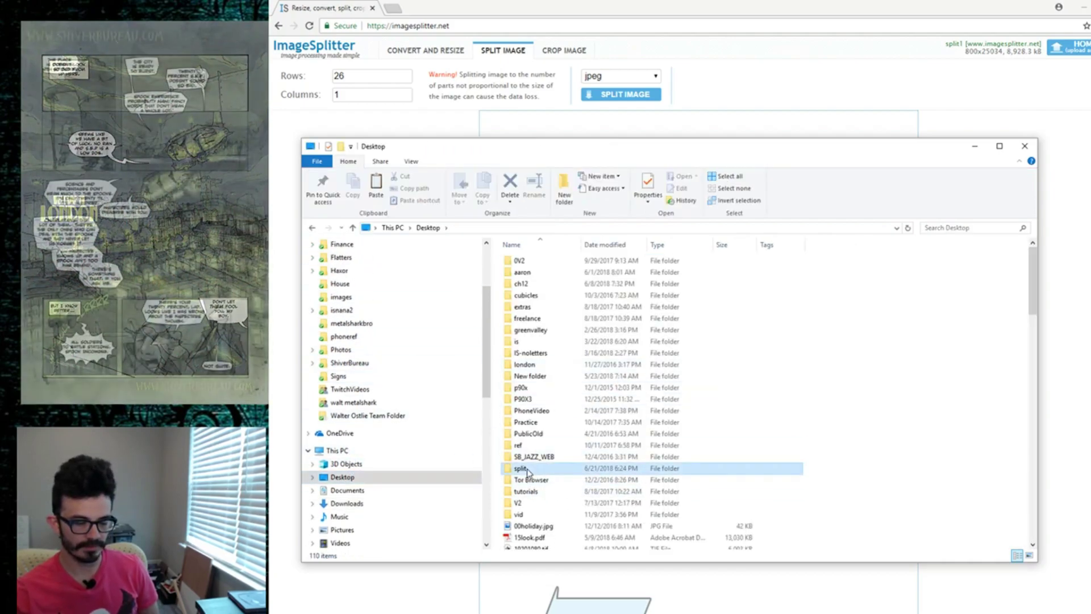
double_click(520, 468)
right_click(619, 374)
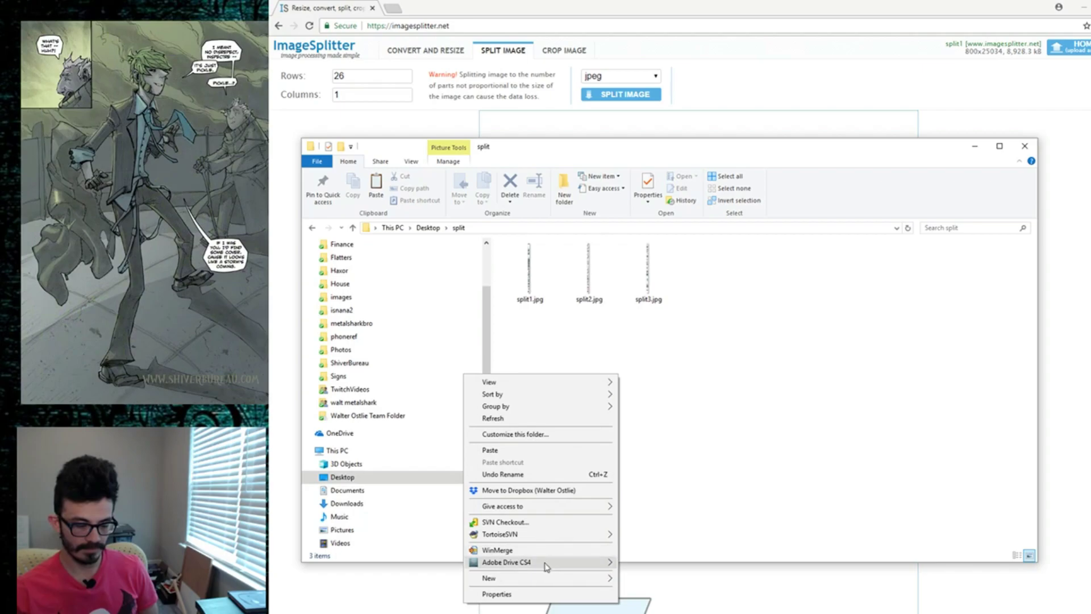
left_click(385, 470)
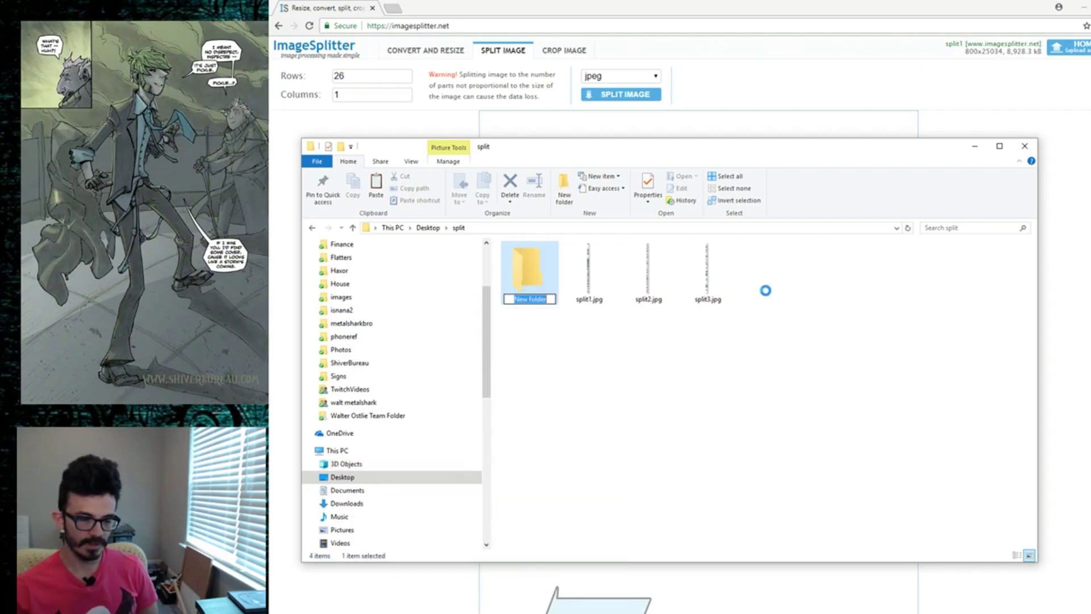
type("1")
key("Return")
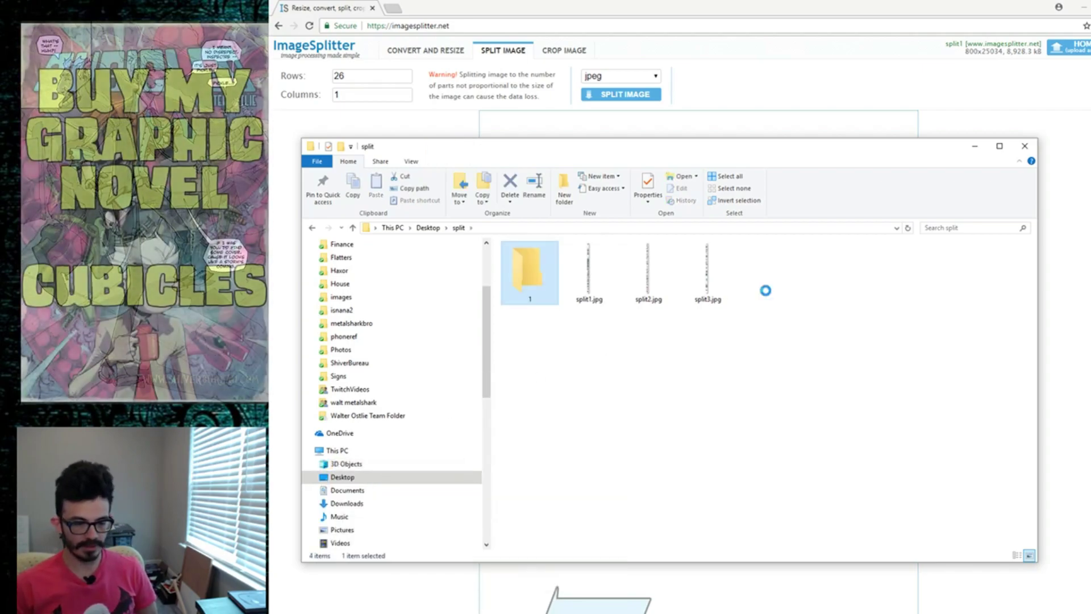
key("Return")
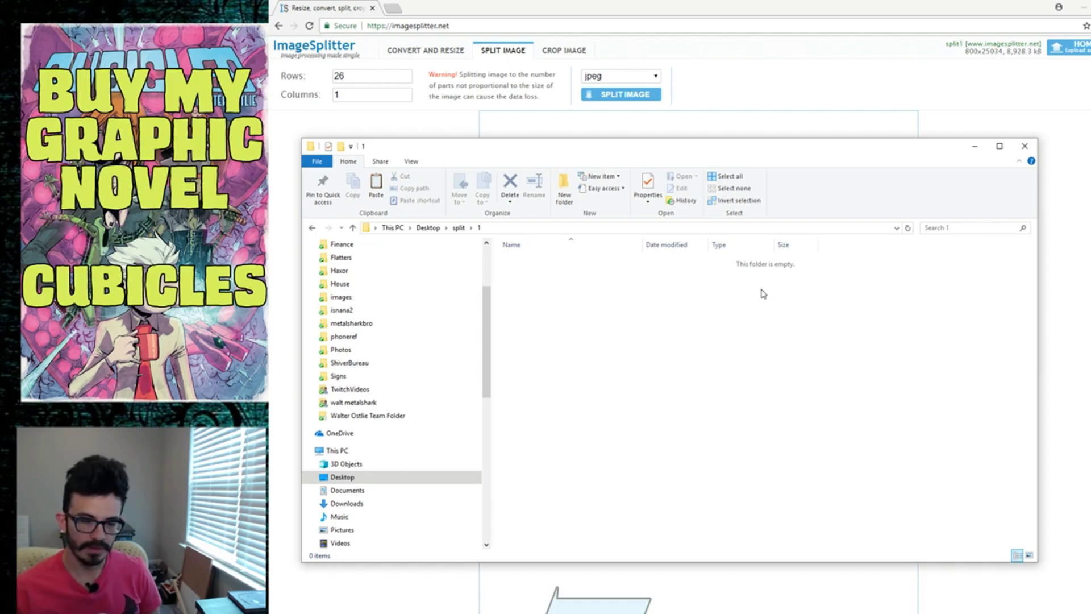
key("ctrl+v")
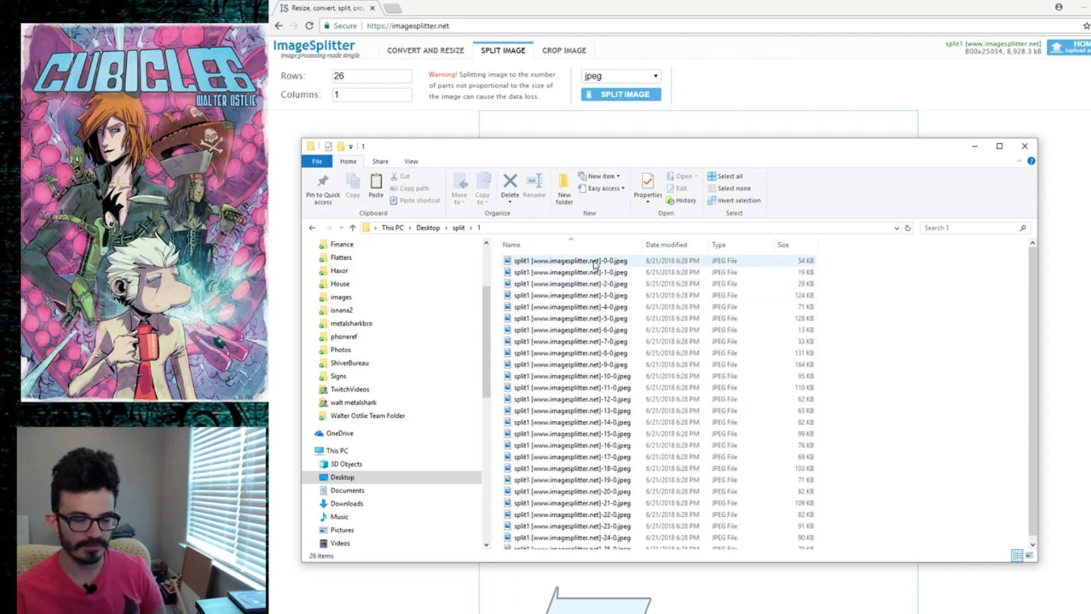
Check the pixel dimensions of the first split1 piece in its file properties, and close them without changes.
left_click(586, 259)
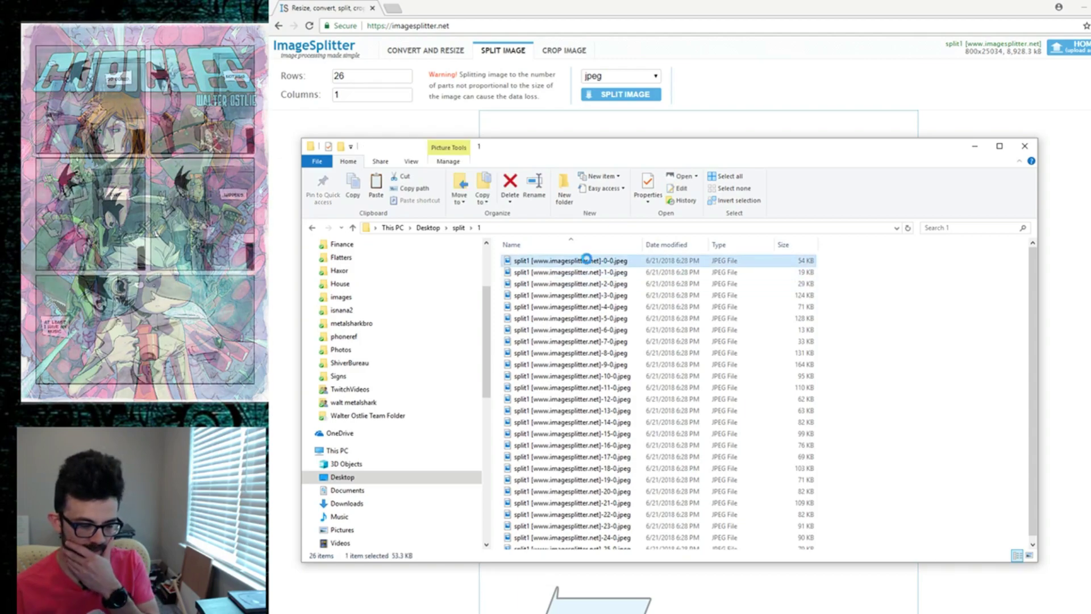
right_click(586, 260)
key("Escape")
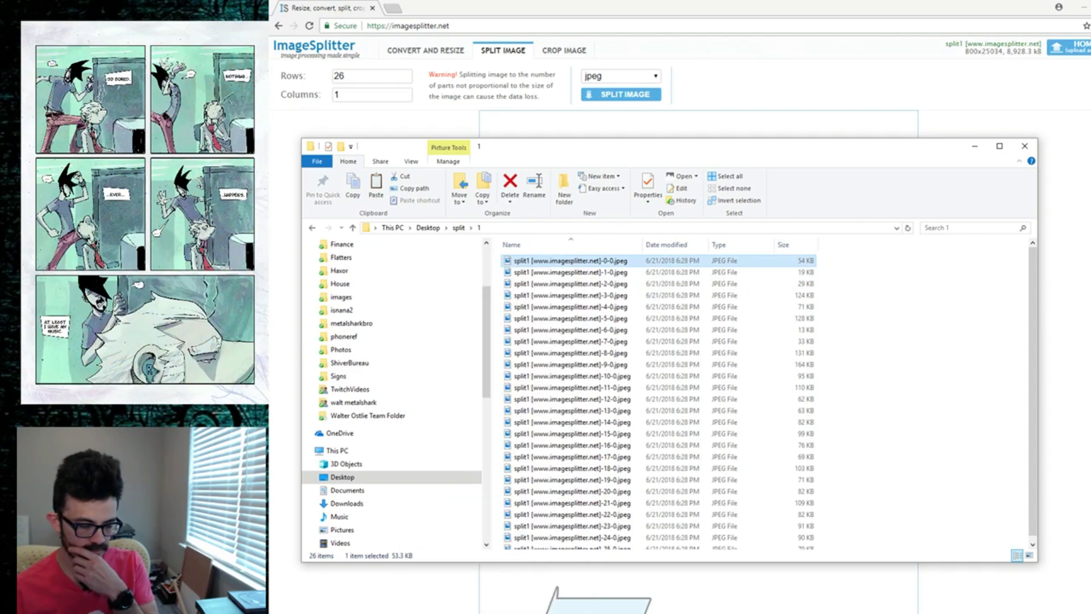
left_click(661, 286)
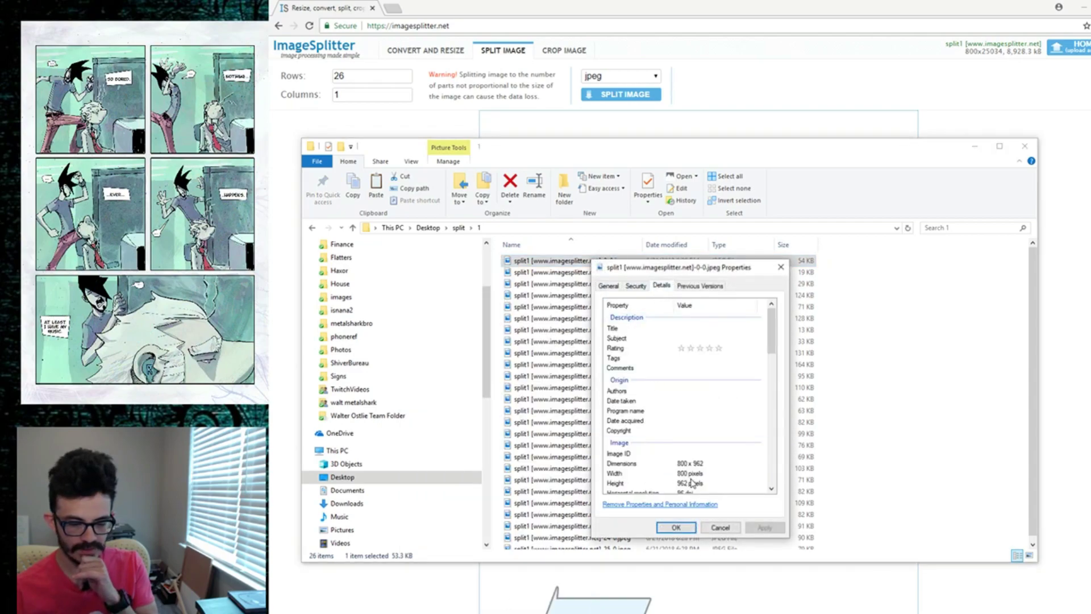
left_click(719, 527)
Open the first split1 piece in Photos, page through the following pieces to check the cuts, and return to ImageSplitter.
double_click(566, 262)
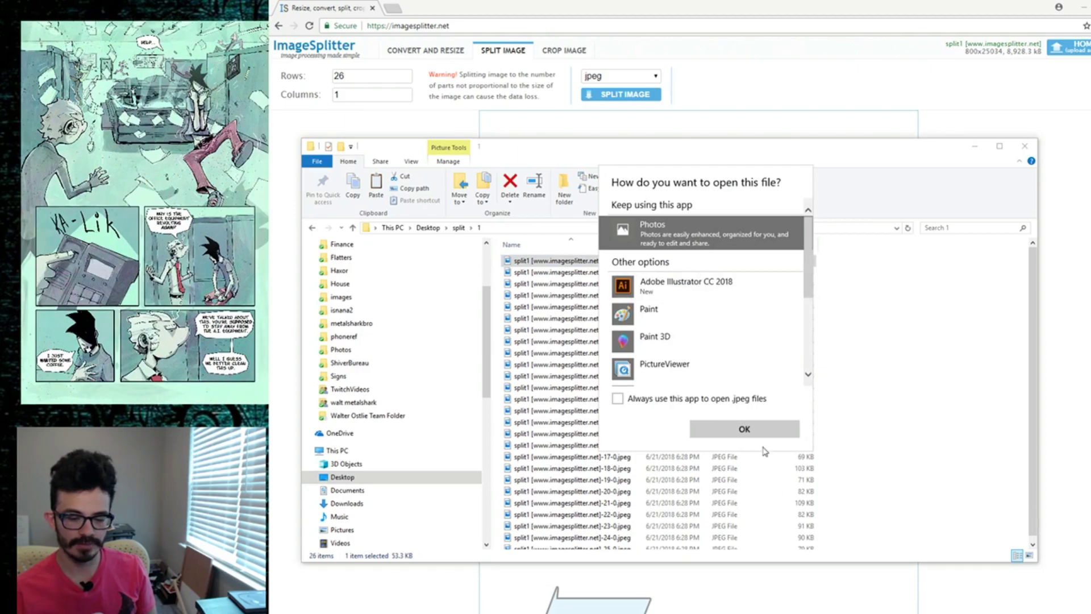
left_click(741, 428)
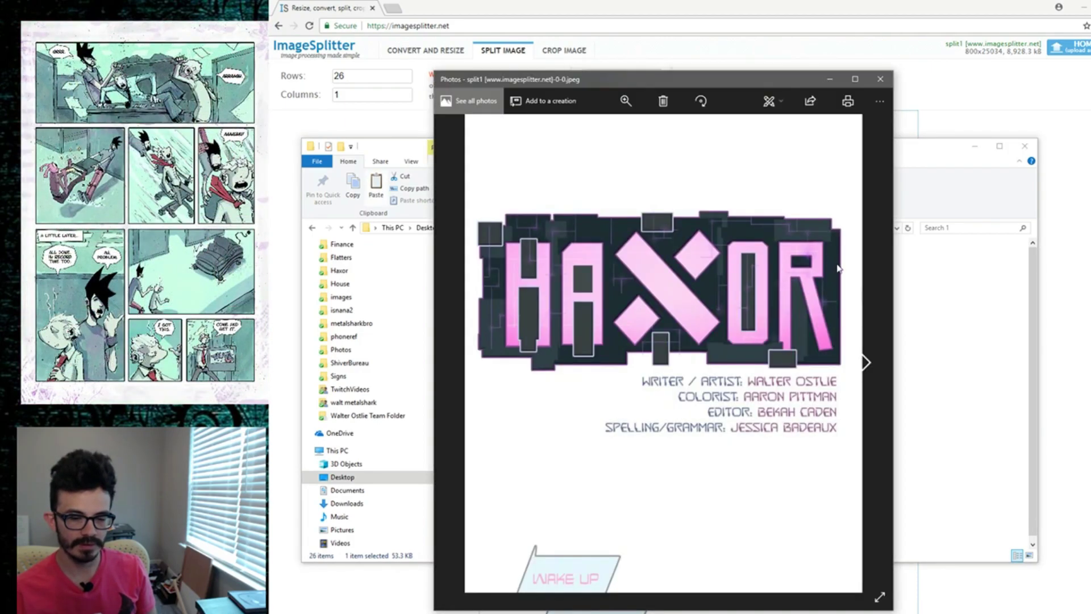
left_click(865, 363)
left_click(868, 367)
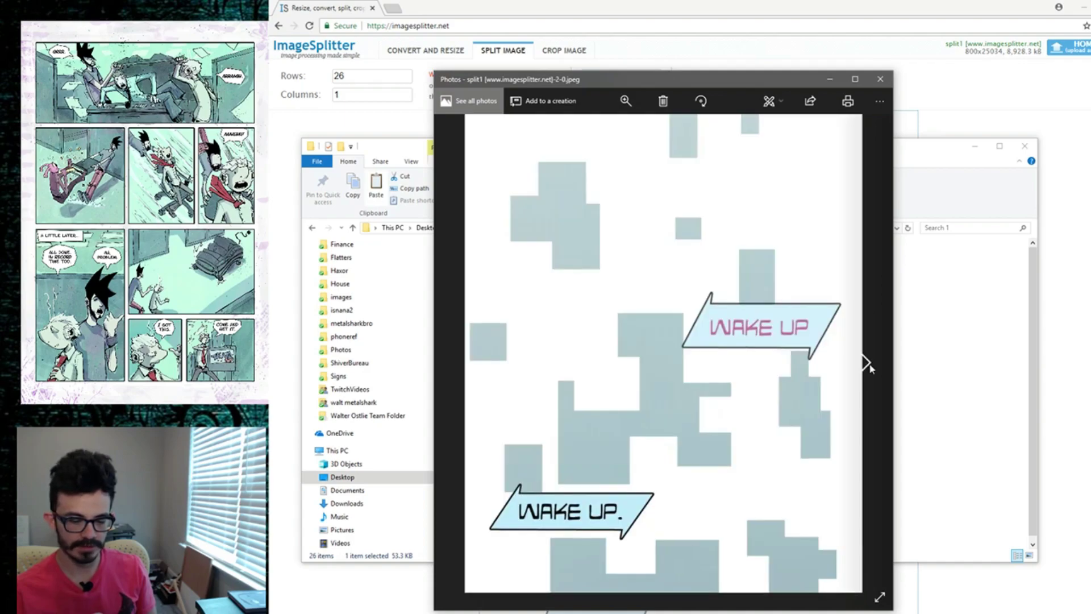
left_click(869, 367)
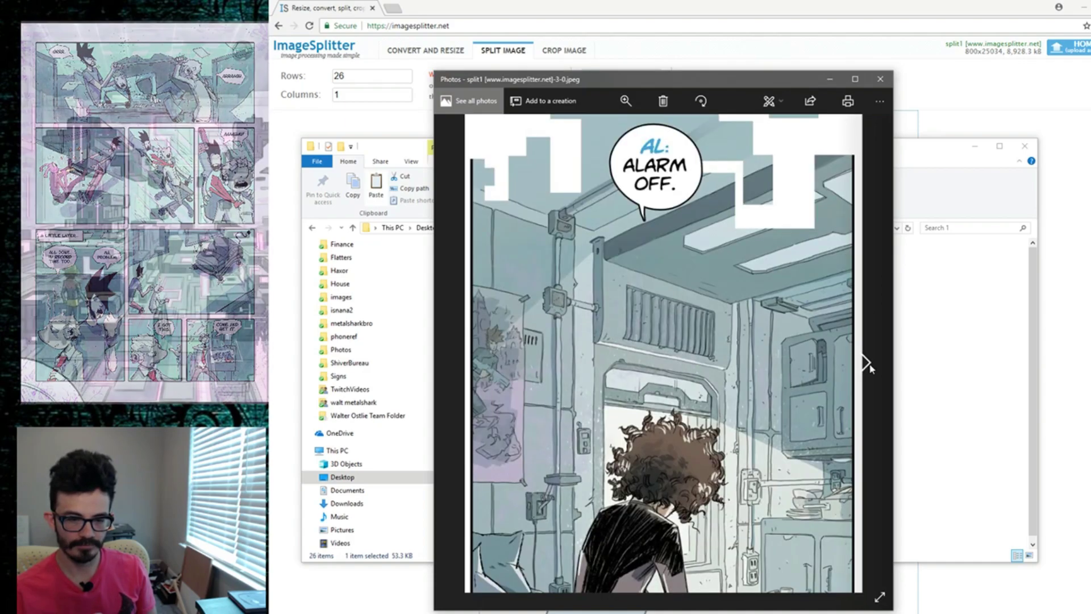
left_click(869, 366)
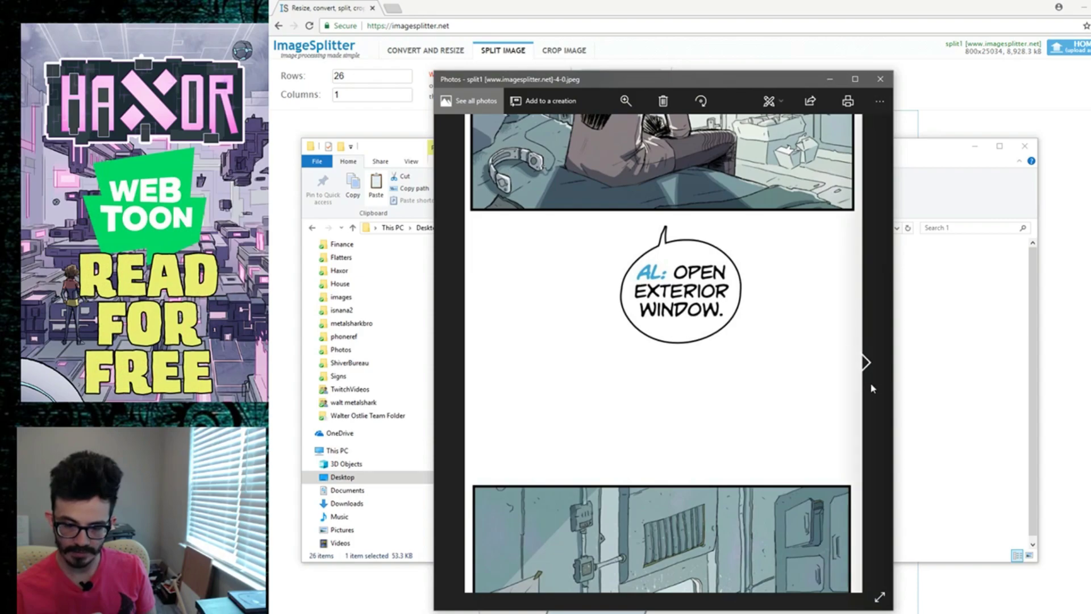
left_click(866, 362)
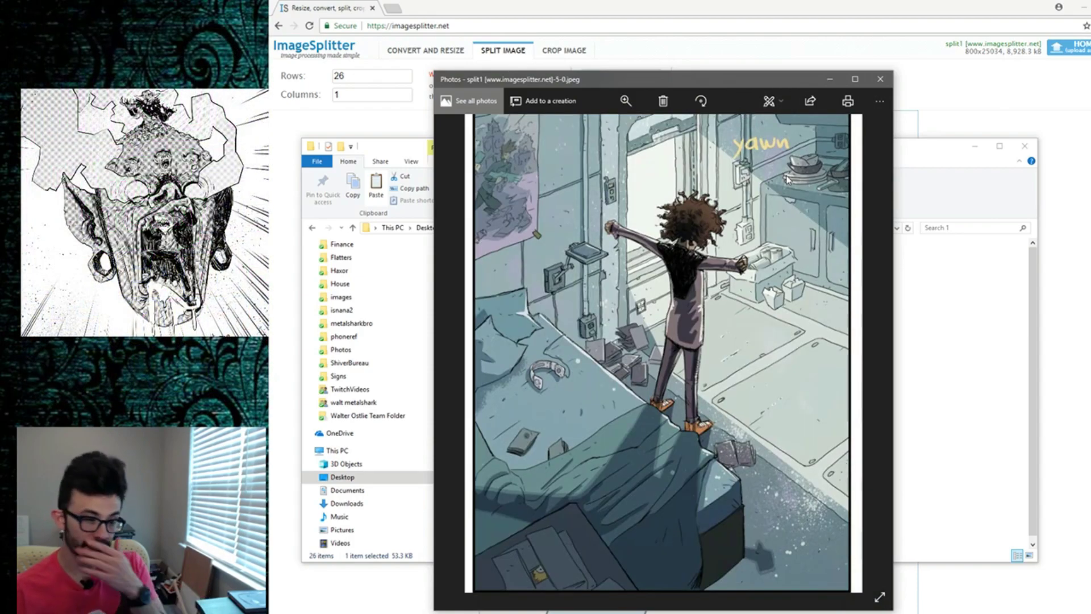
left_click(880, 79)
left_click(759, 96)
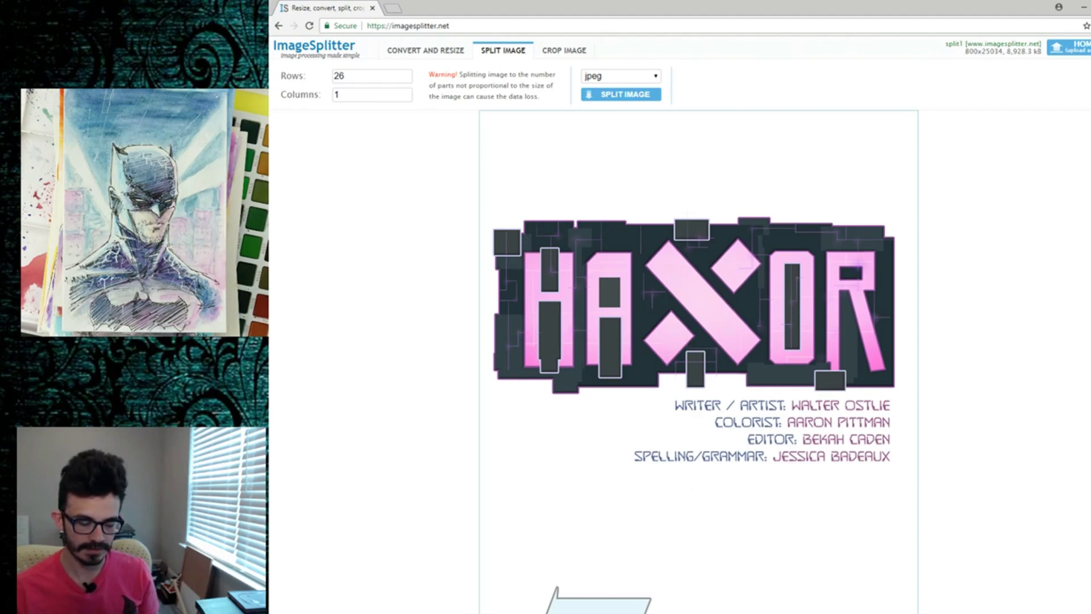
Switch to Photoshop and view the long strip of A01_C01_full.psb at 4% zoom.
key("alt+Tab")
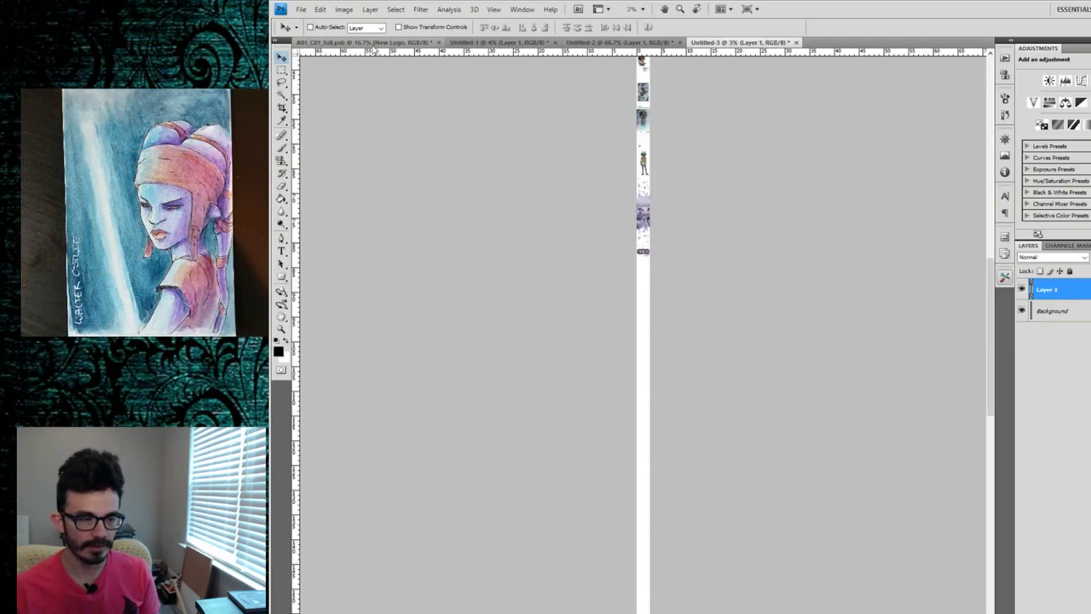
left_click(373, 45)
key("ctrl+minus")
key("ctrl+minus")
key("ctrl+minus")
key("ctrl+minus")
key("ctrl+minus")
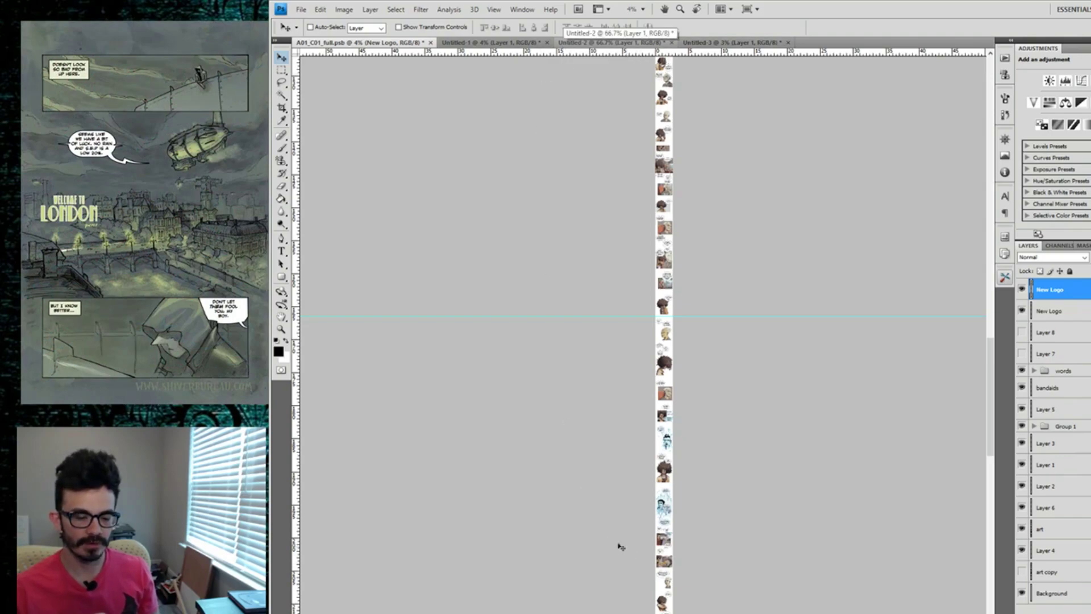
Switch to Clip Studio Paint and look over the opening part of A01_C08_full.psb up to its title caption.
left_click(524, 577)
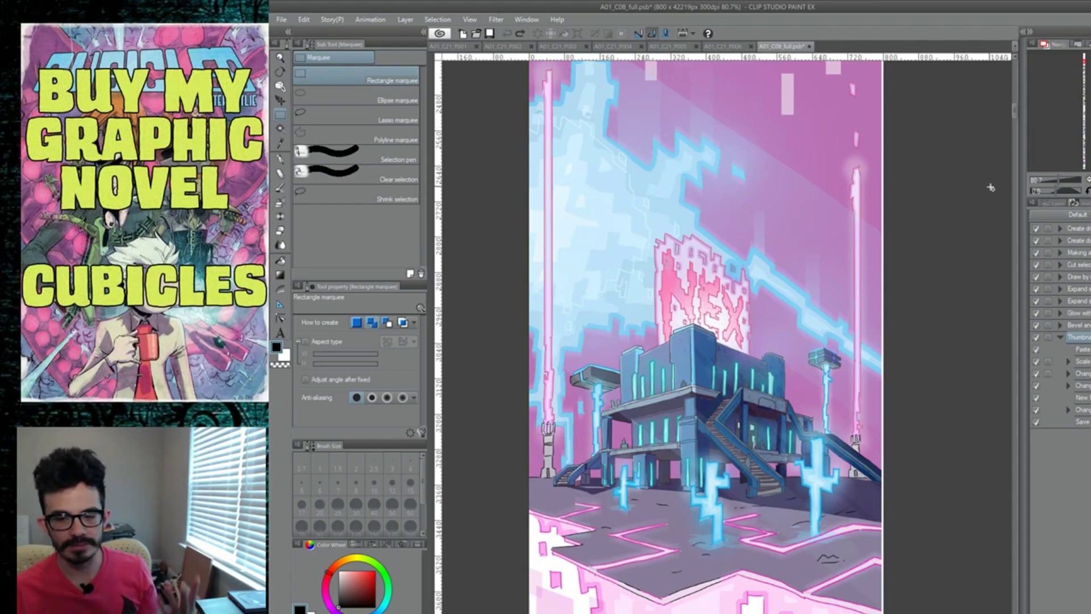
left_click_drag(1015, 116, 1017, 108)
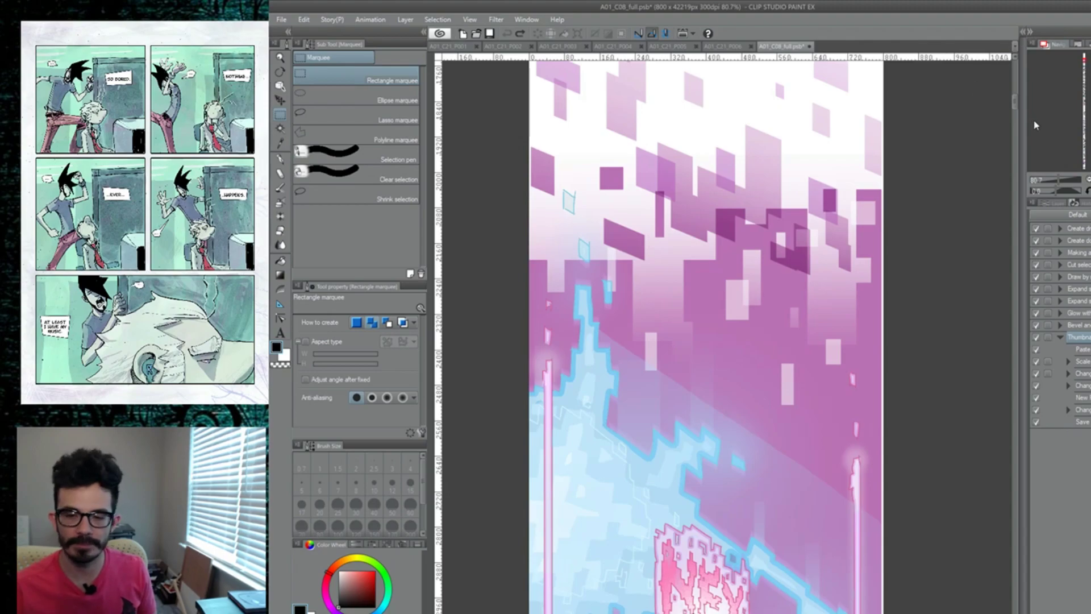
left_click_drag(1019, 104, 1015, 98)
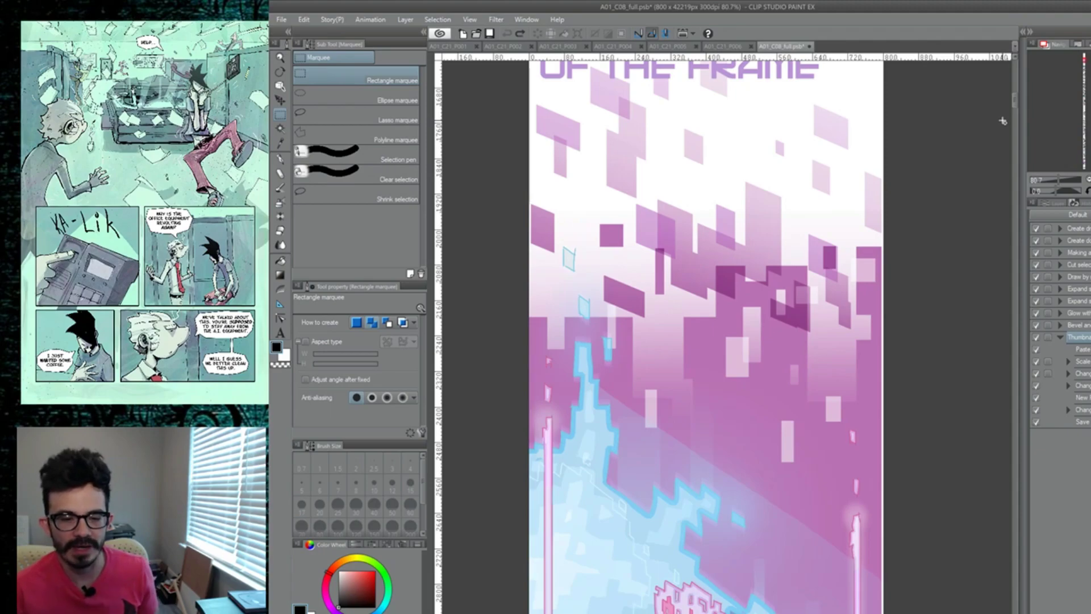
mouse_move(1018, 105)
left_mouse_down()
mouse_move(1017, 94)
mouse_move(1021, 121)
mouse_move(1018, 96)
left_mouse_up()
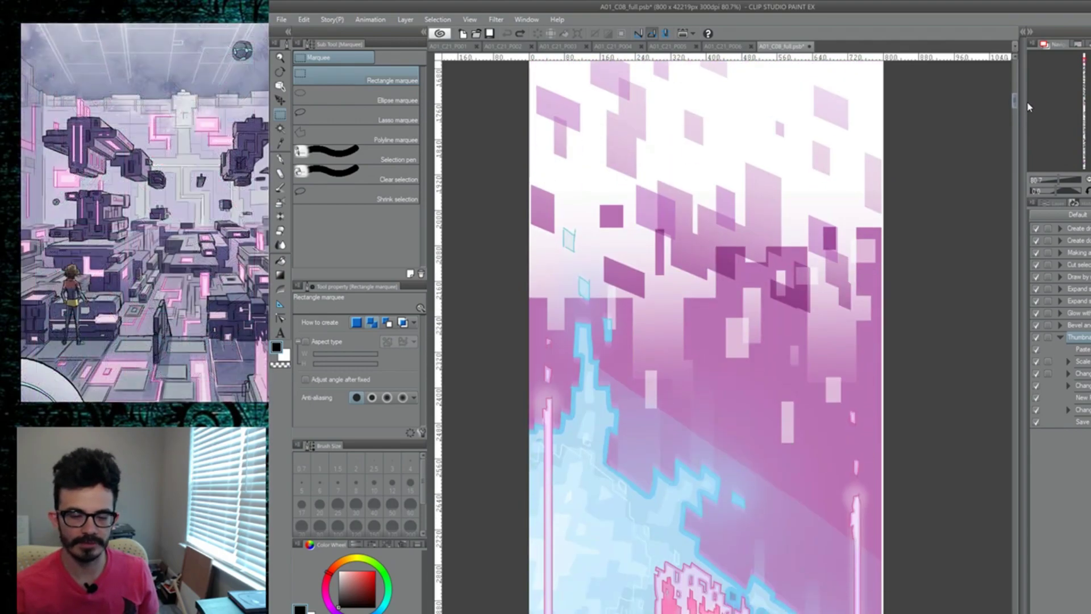
left_click_drag(1029, 107, 1033, 99)
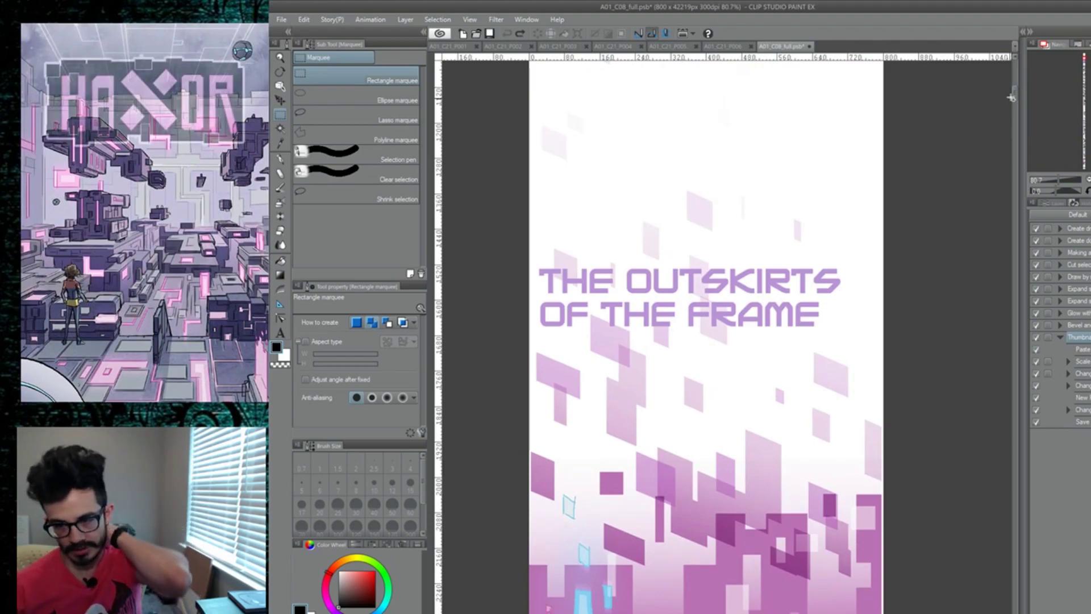
Check the strip's pixel height in the image resolution settings, and close them without changes.
left_click_drag(1015, 97, 1012, 92)
scroll(989, 105, "down", 10)
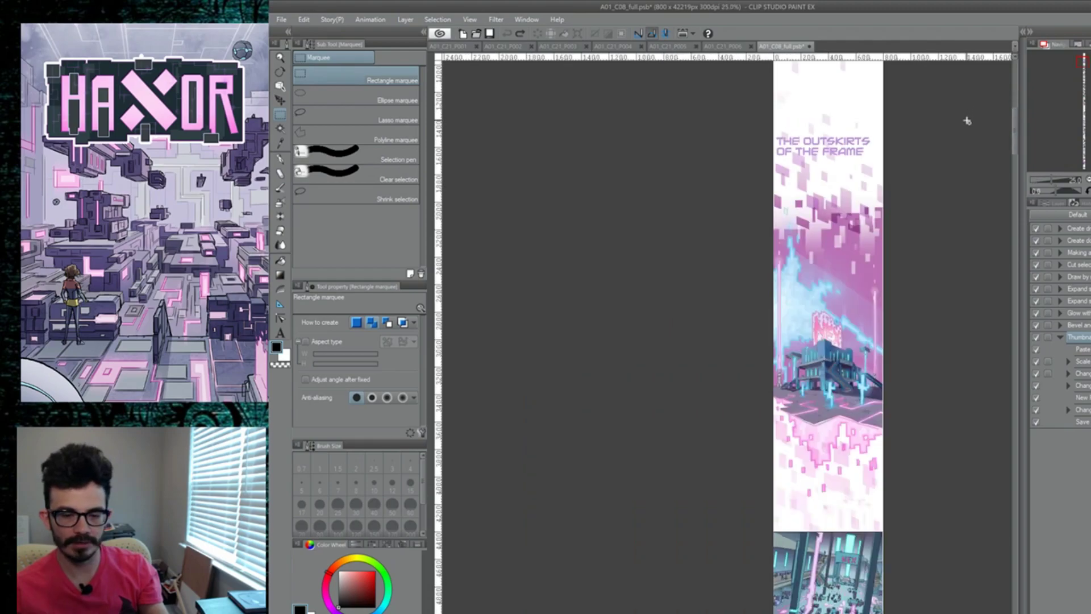
left_click(304, 20)
left_click(372, 252)
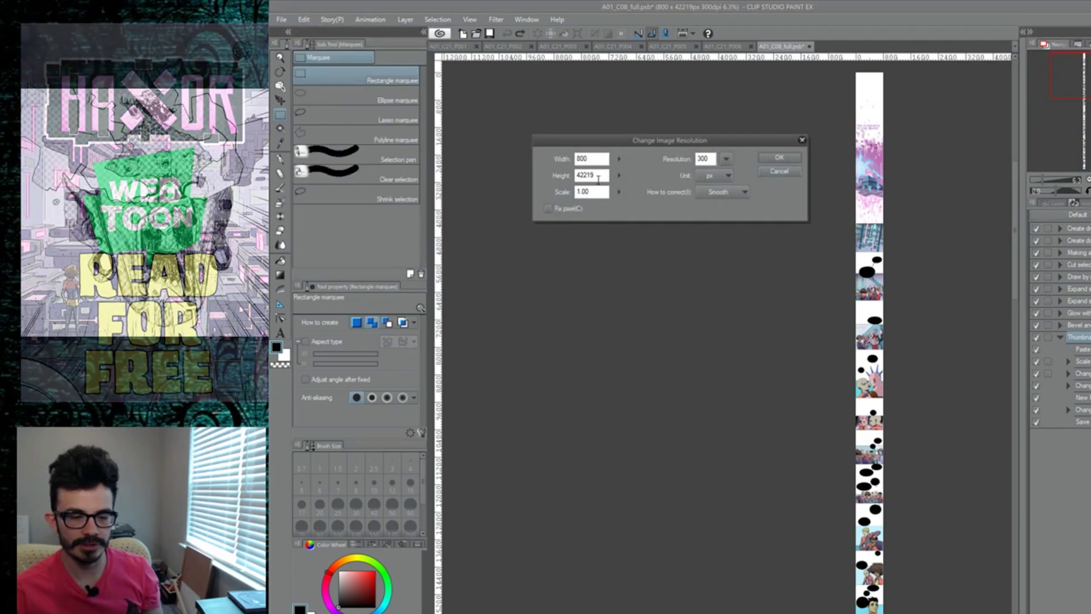
double_click(606, 176)
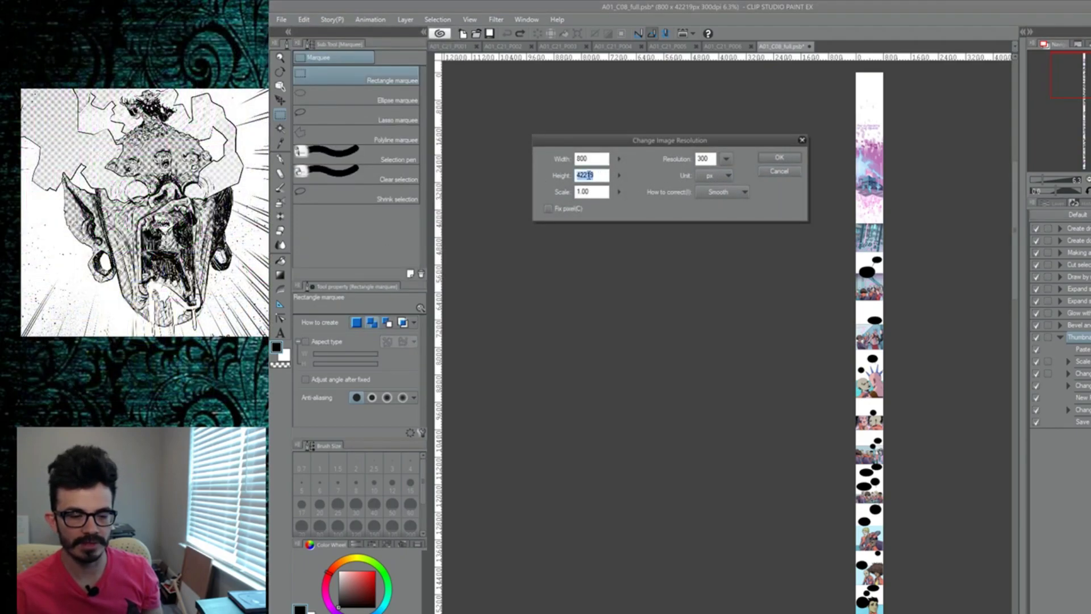
left_click(777, 172)
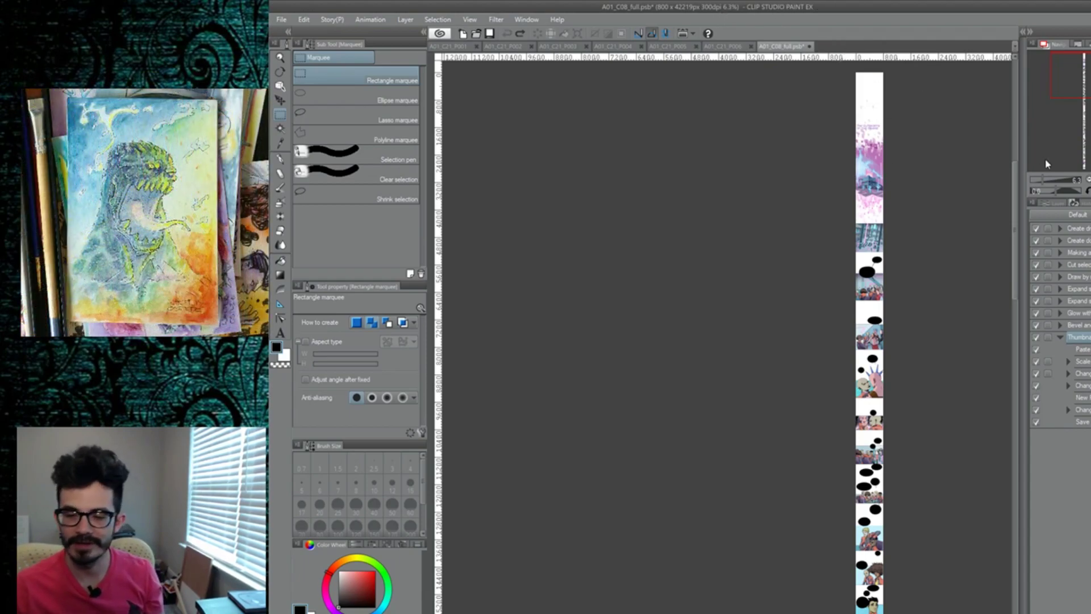
left_click_drag(960, 214, 784, 183)
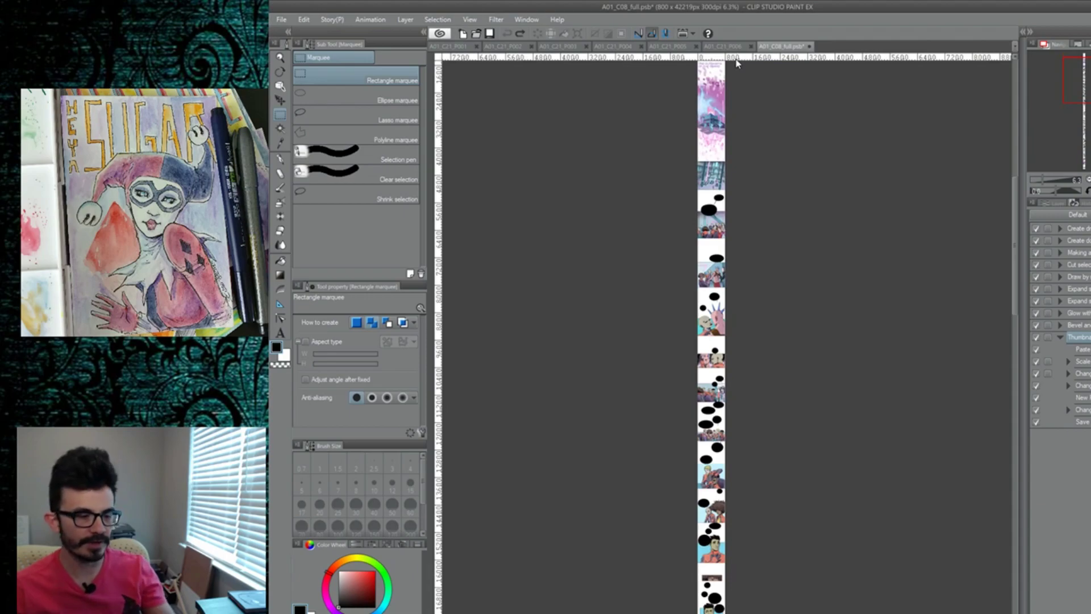
key("ctrl+minus")
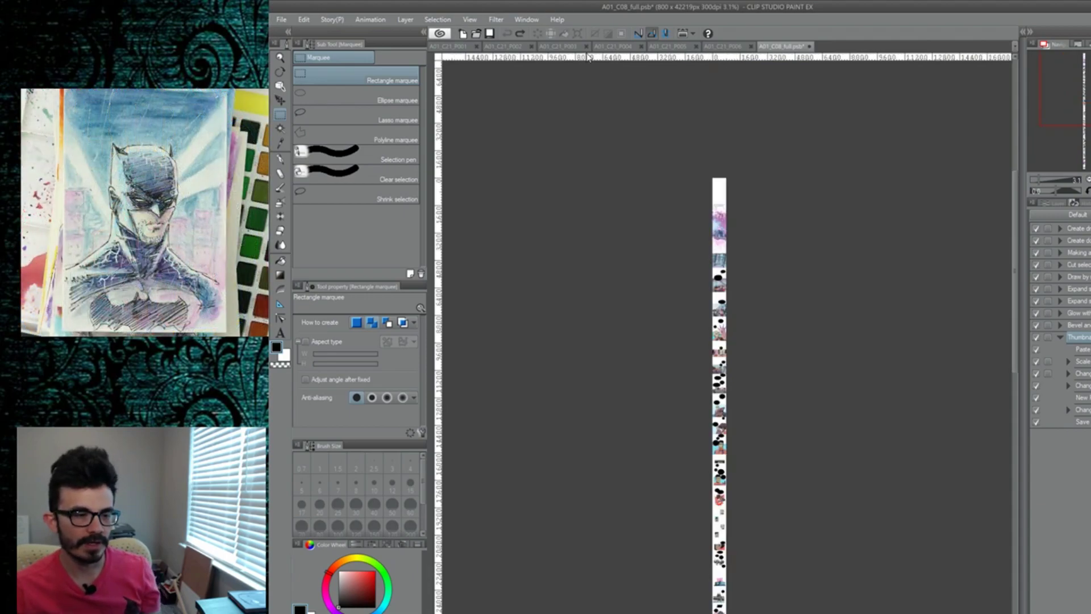
left_click(469, 20)
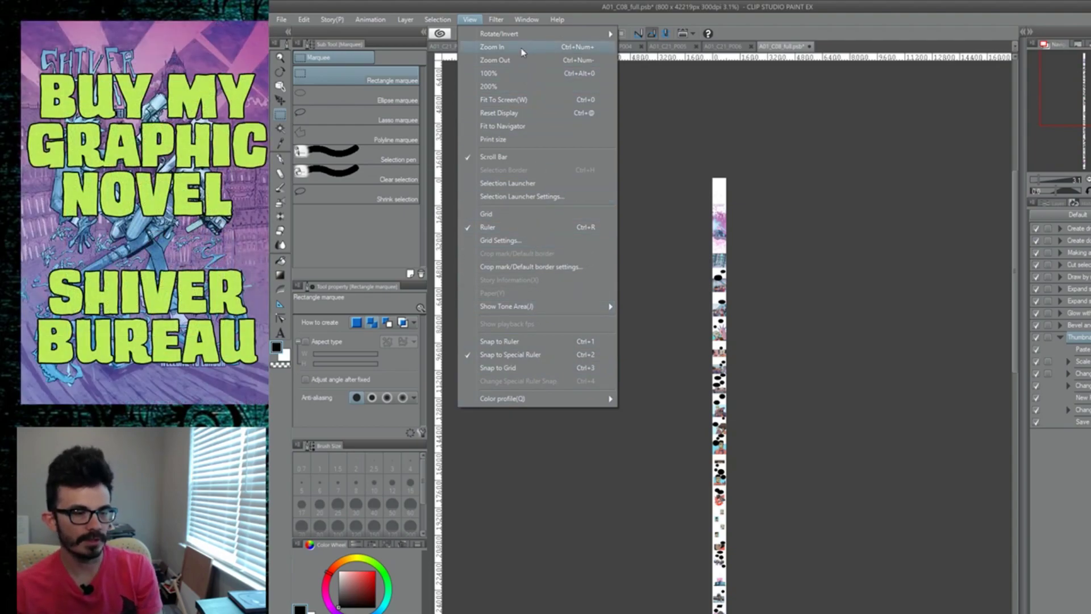
mouse_move(409, 23)
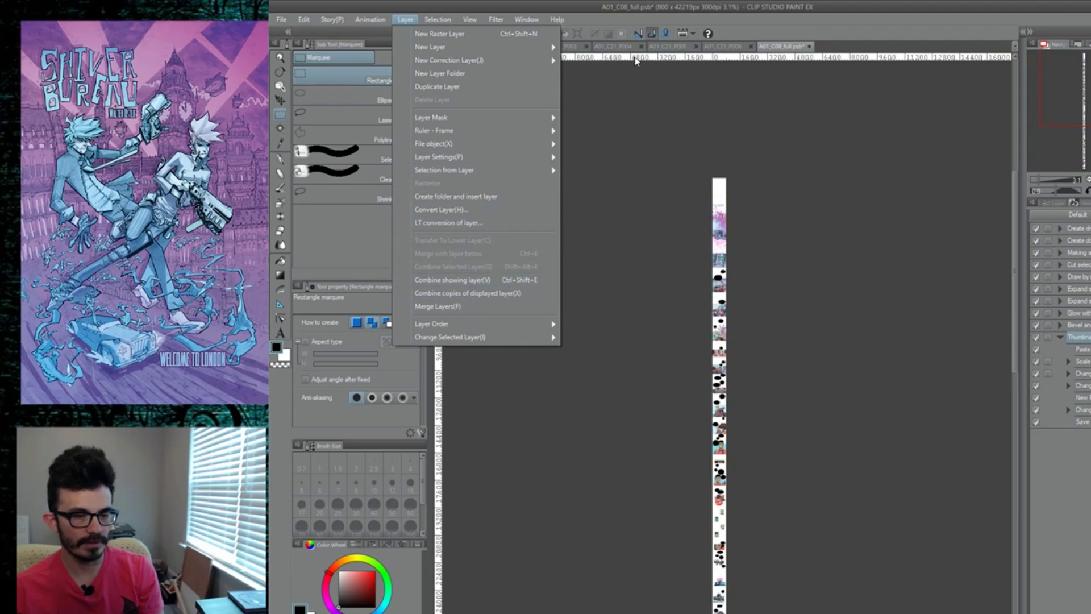
left_click(775, 45)
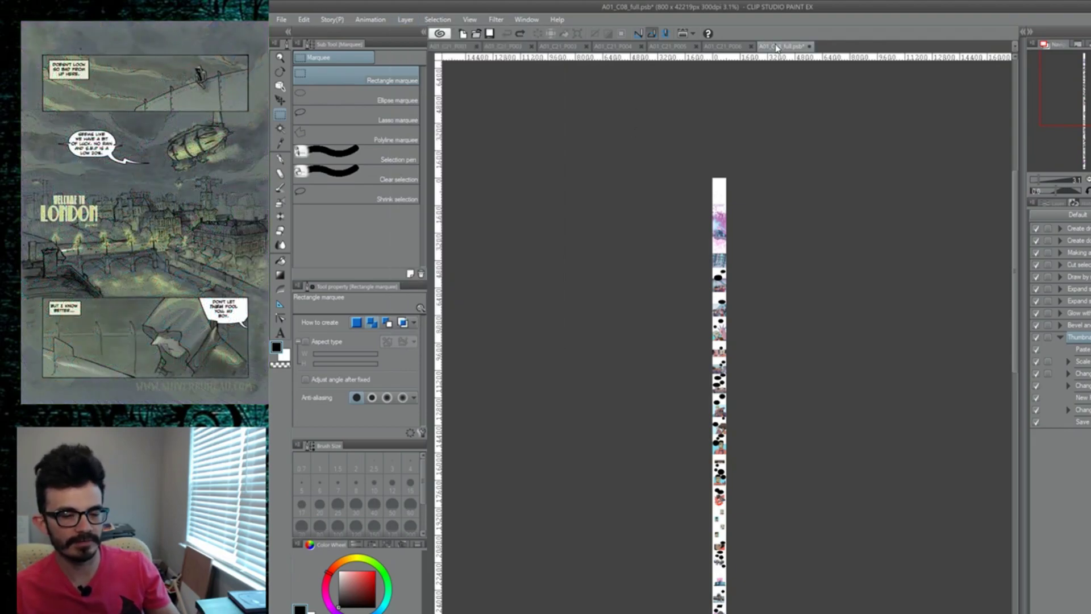
Place a horizontal ruler guide across the full strip, slightly above its middle.
key("ctrl+minus")
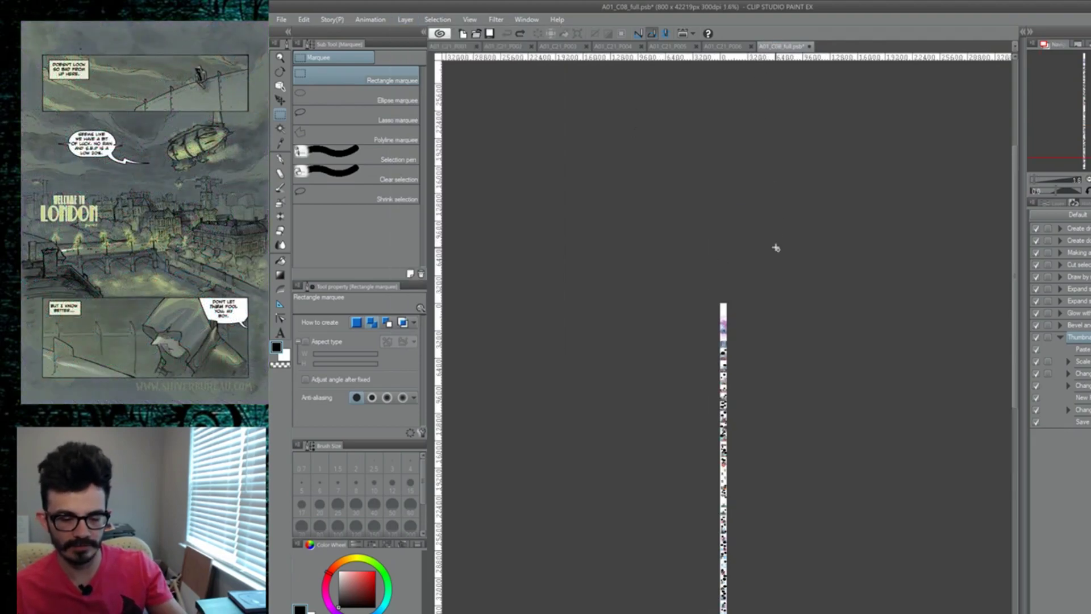
key("ctrl+plus")
left_click_drag(784, 282, 767, 62)
key("ctrl+minus")
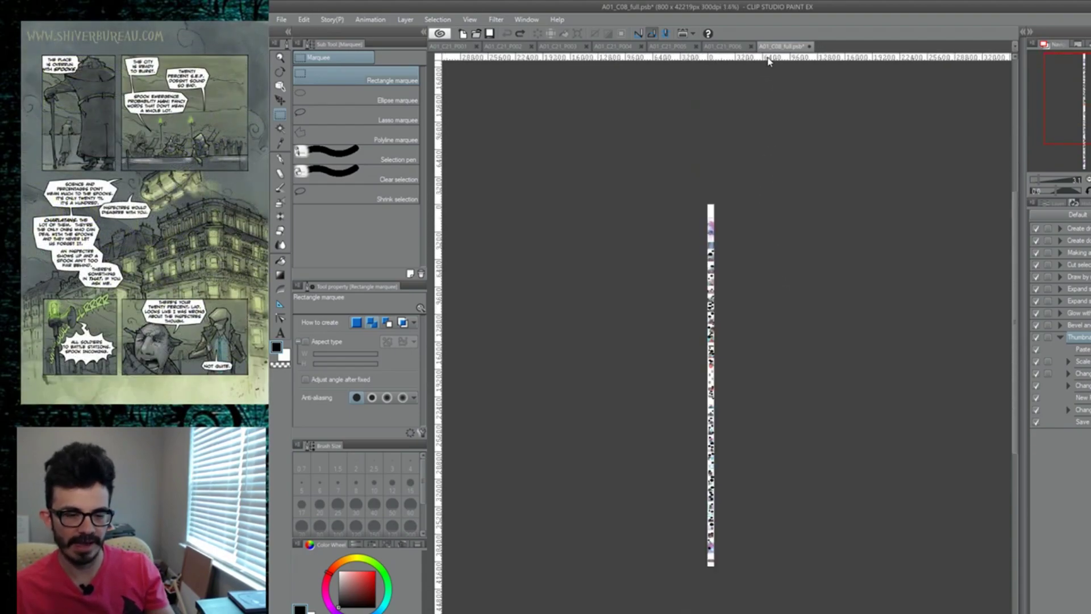
left_click_drag(745, 86, 750, 58)
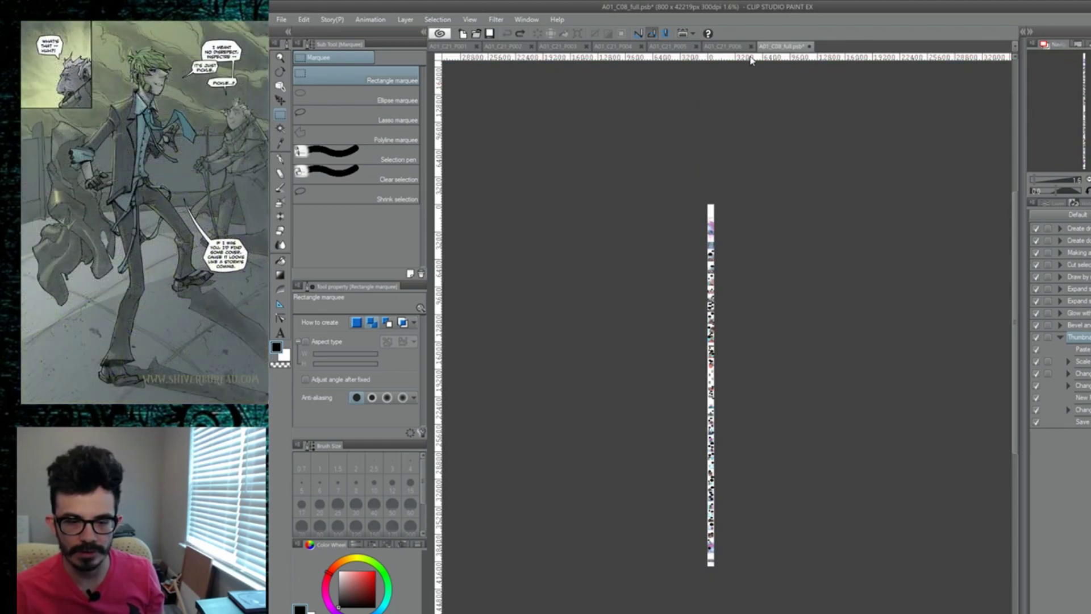
left_click_drag(750, 58, 753, 367)
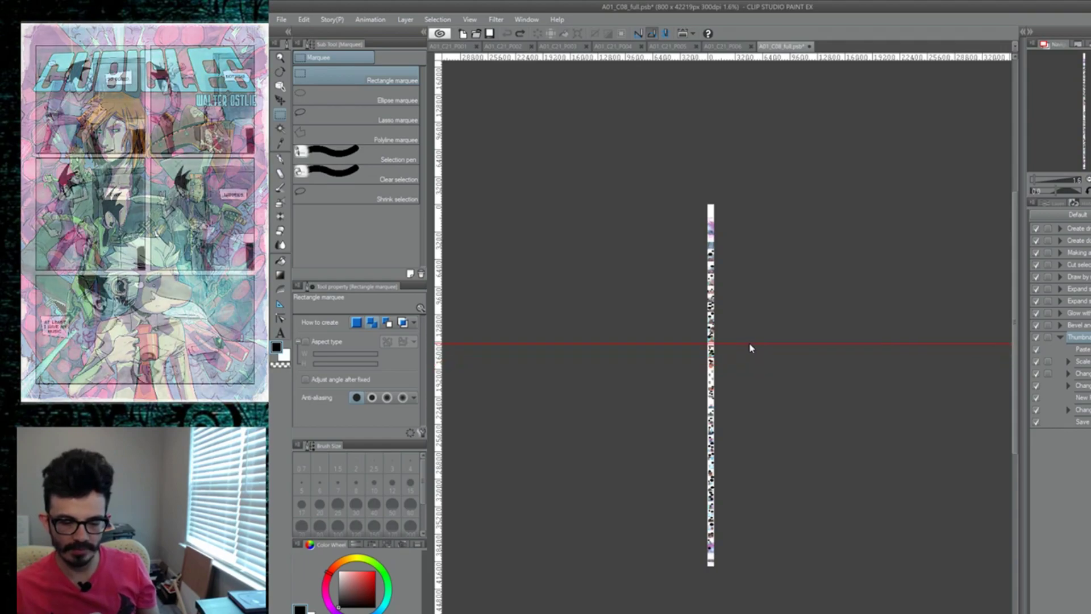
left_click_drag(752, 367, 751, 372)
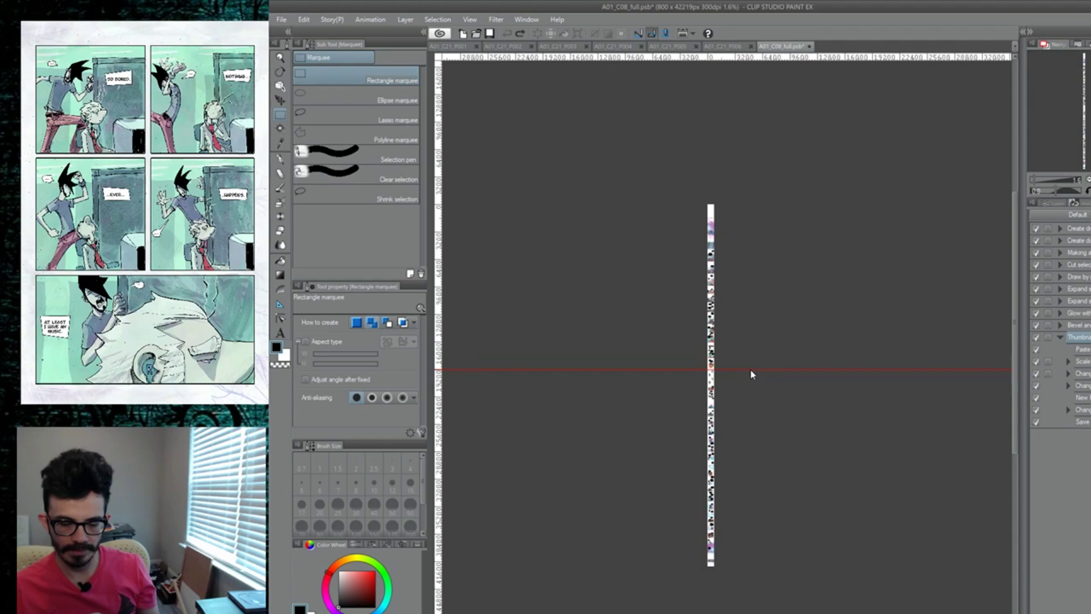
left_click_drag(751, 370, 750, 368)
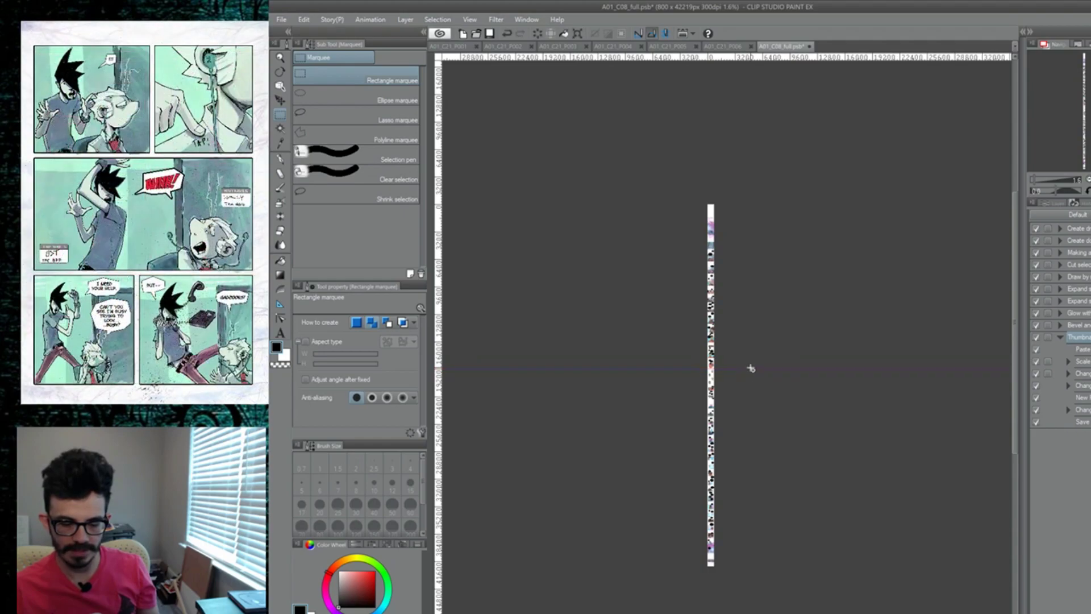
Fine-tune the horizontal guide with the Move layer tool so it sits in the white gap just below the SLAM panel.
scroll(745, 373, "up", 10)
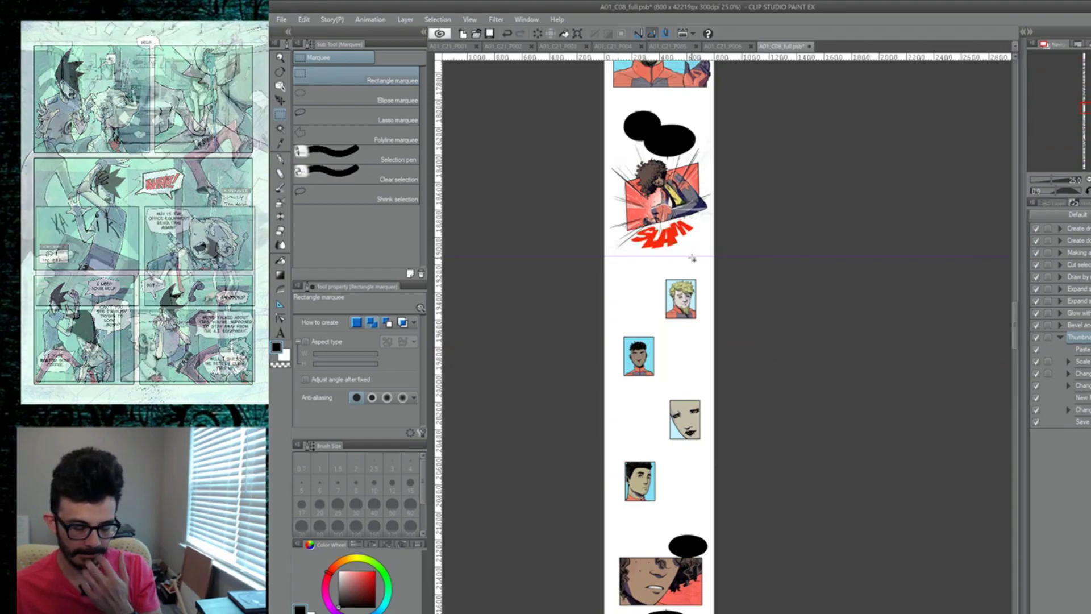
key("k")
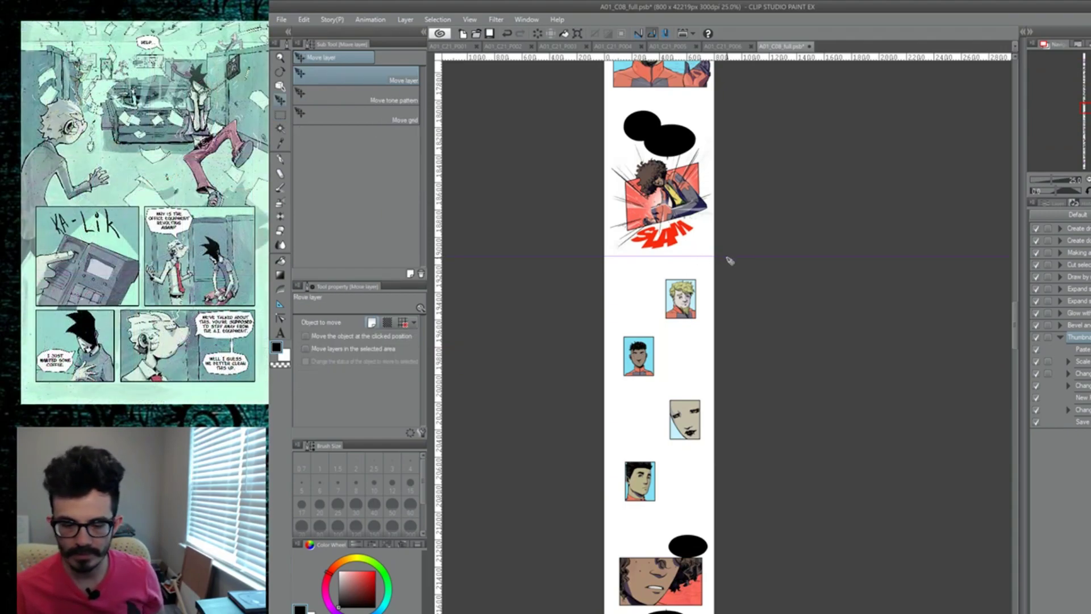
mouse_move(737, 260)
left_mouse_down()
mouse_move(733, 242)
mouse_move(732, 257)
left_mouse_up()
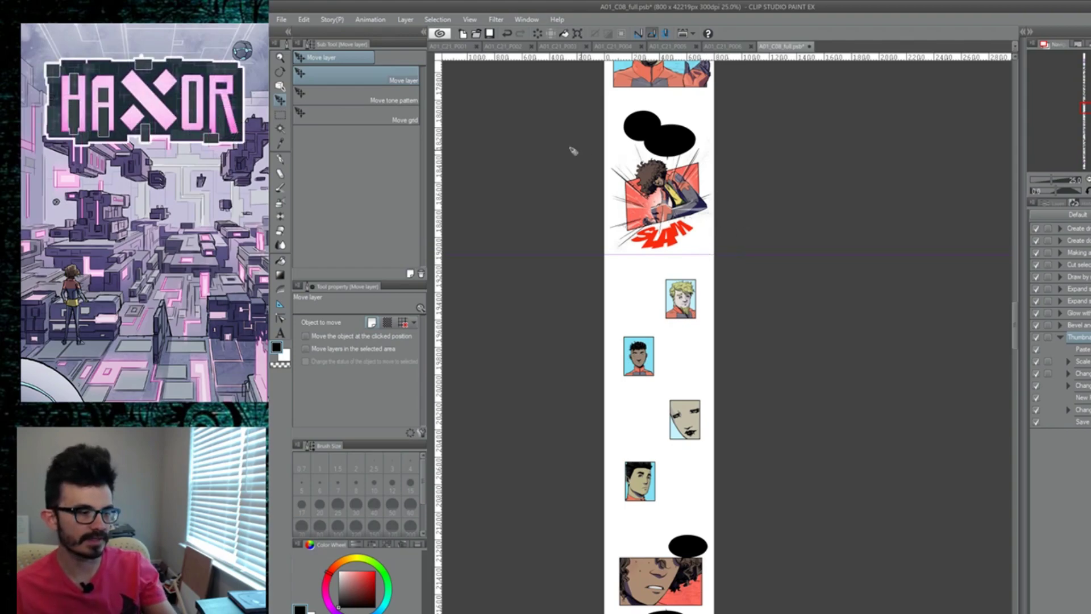
Select the lower section of the strip, from its bottom end up to the guide, with the Rectangle marquee.
scroll(585, 151, "down", 10)
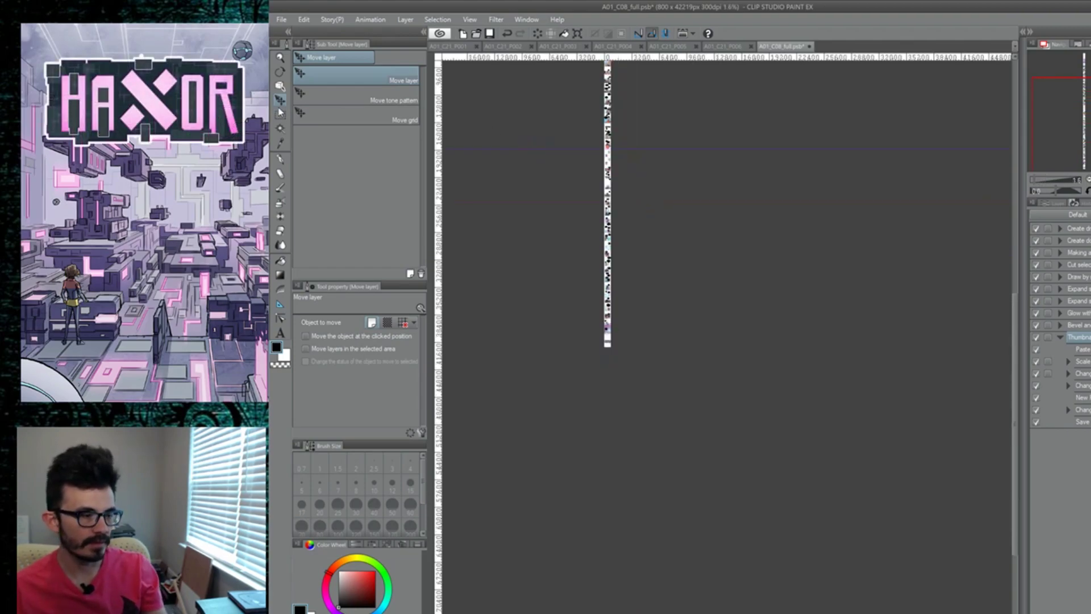
key("m")
left_click_drag(651, 356, 567, 161)
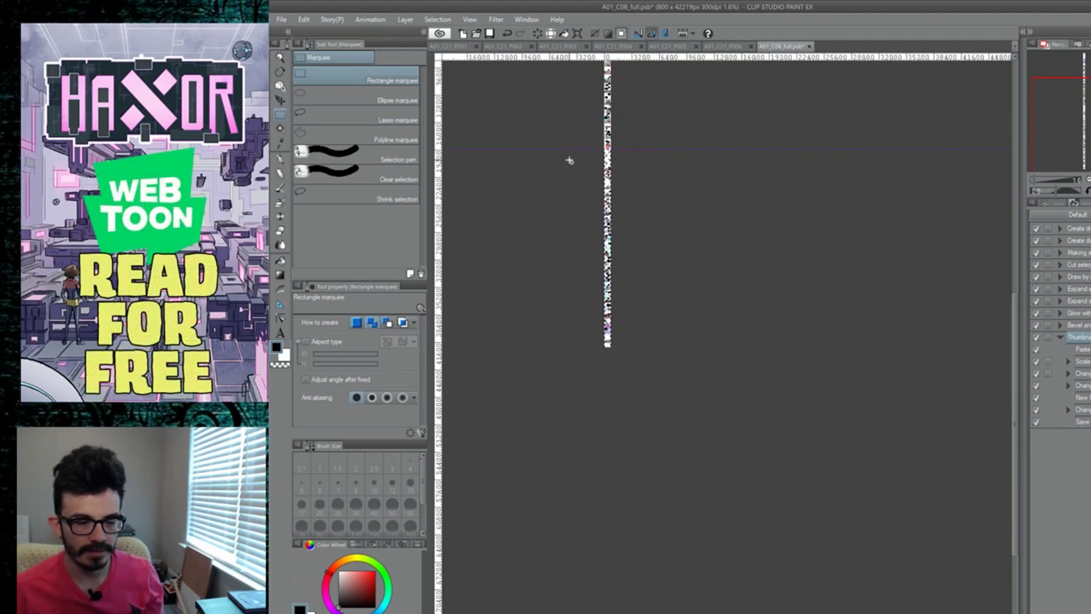
Show the layer list and select all the artwork layers from the text folder down through the panel layer.
left_click(1058, 205)
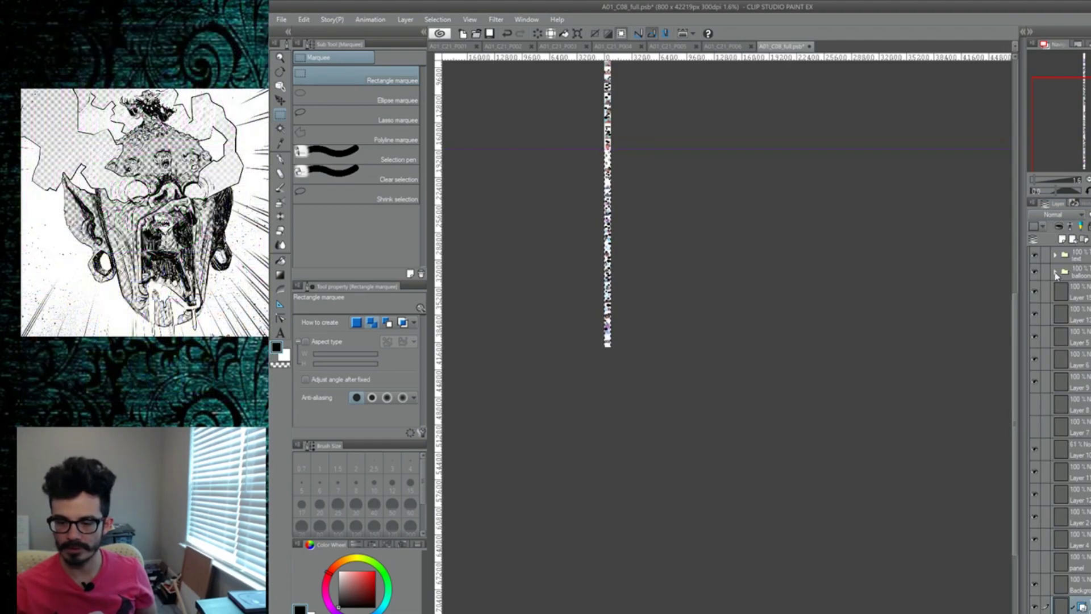
left_click(1056, 274)
left_click(1056, 274)
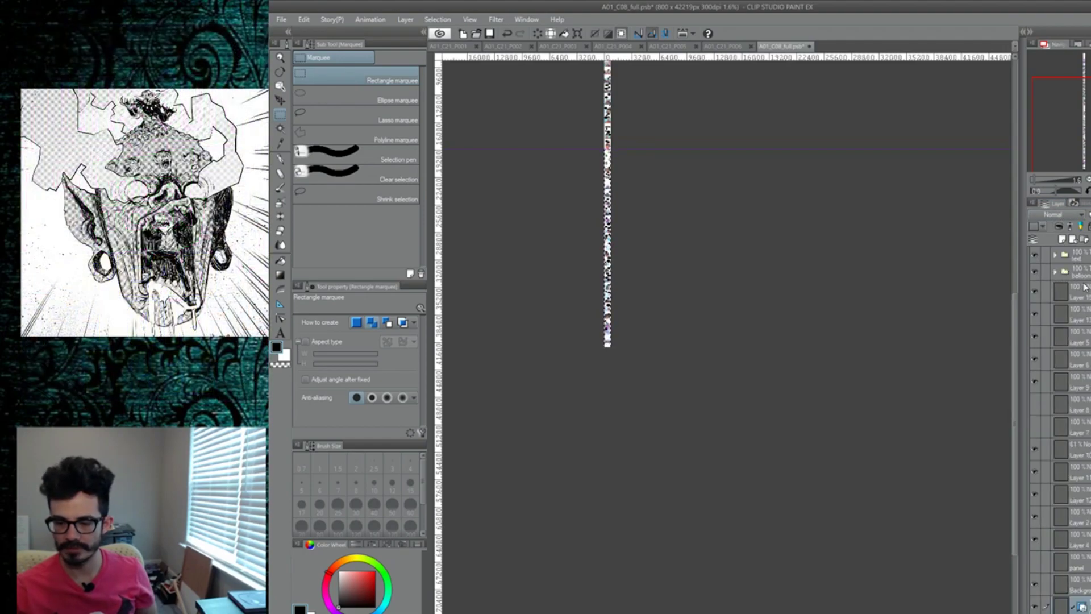
left_click(1085, 259)
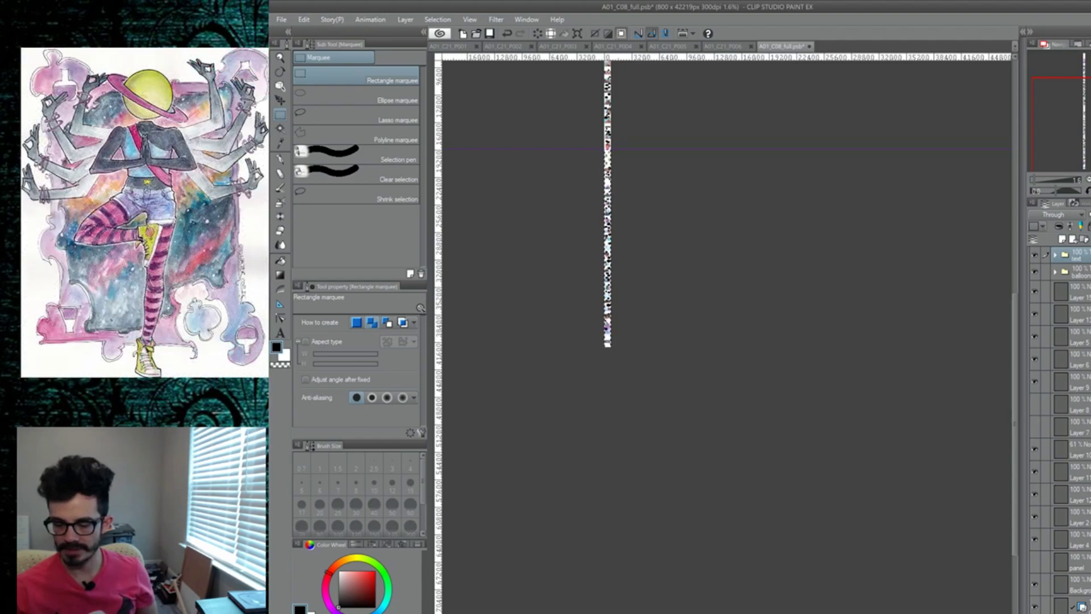
left_click(1068, 560, "shift")
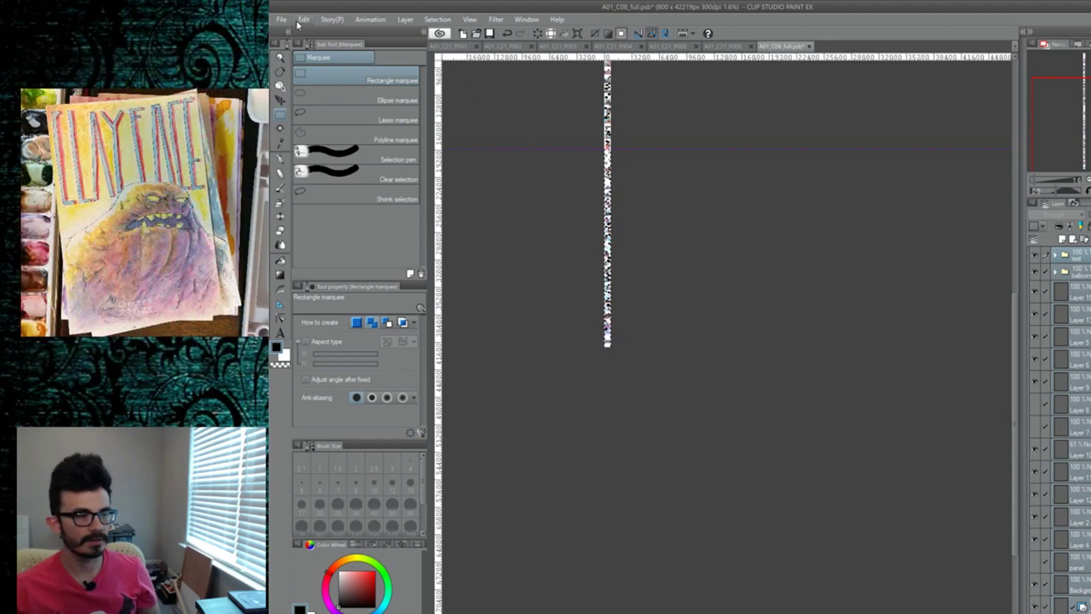
left_click(283, 20)
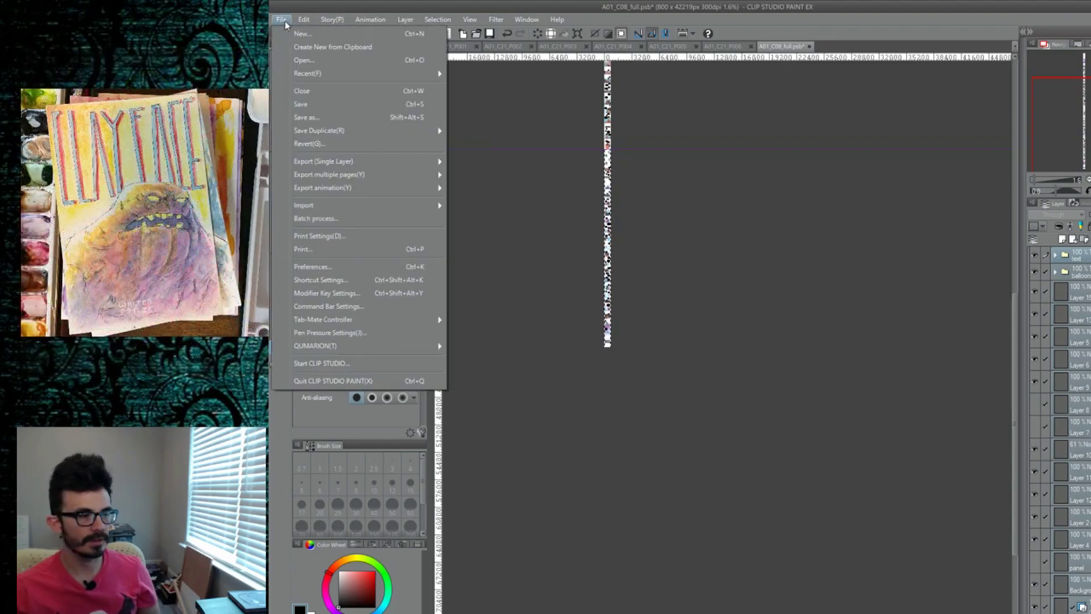
key("Escape")
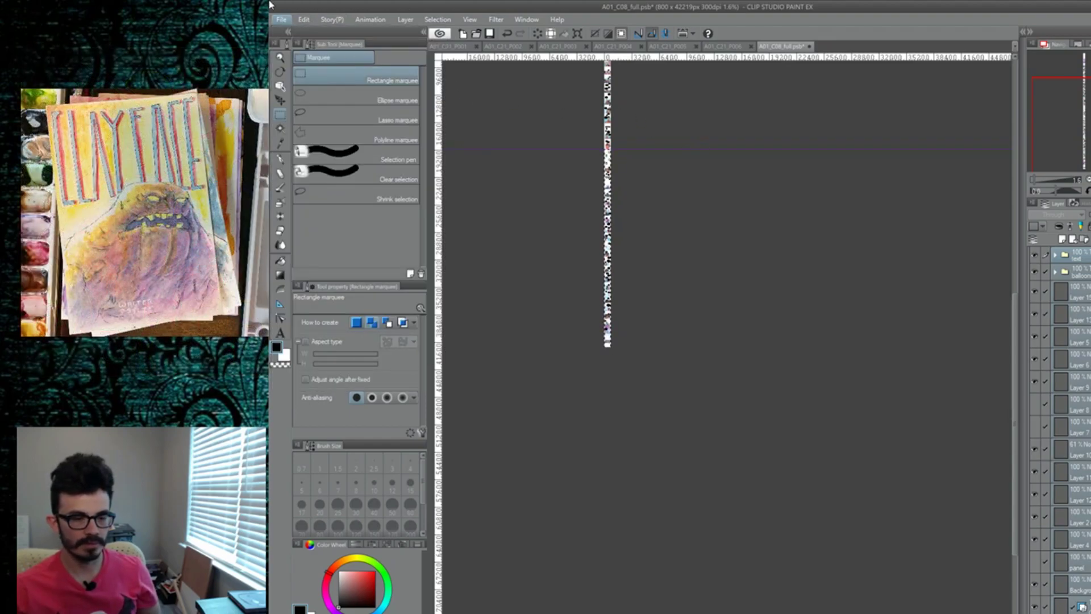
key("ctrl+n")
key("Escape")
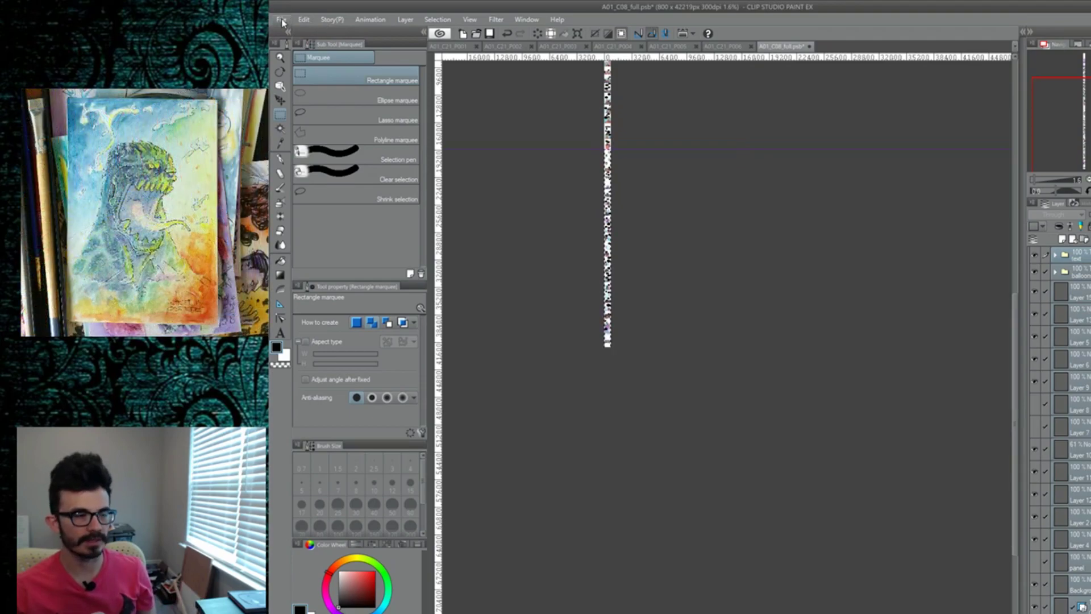
Create a new canvas from the clipboard with the copied lower section of the strip.
left_click(281, 21)
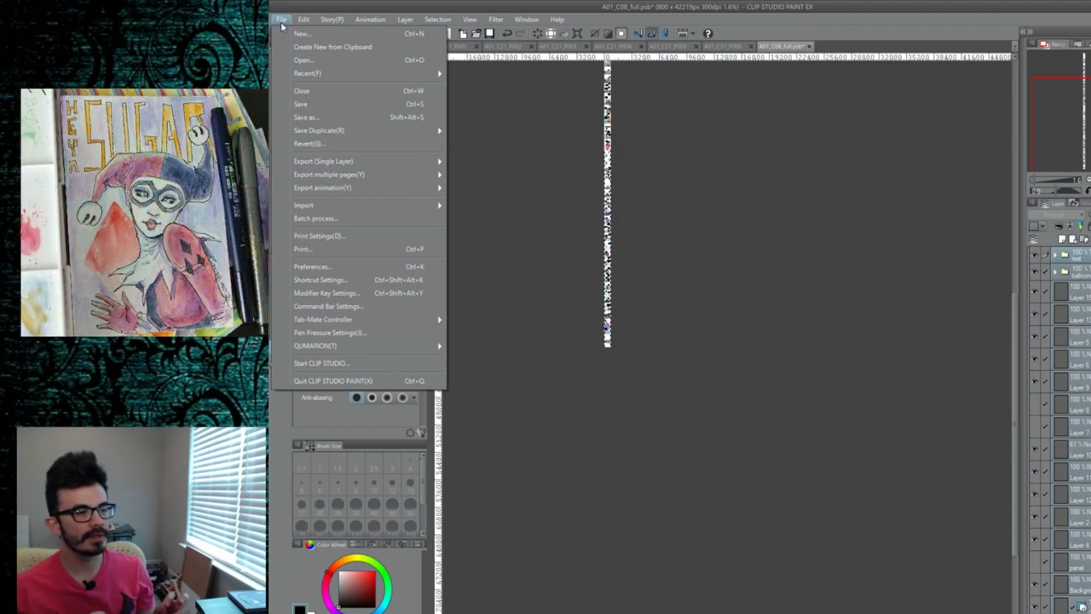
left_click(318, 50)
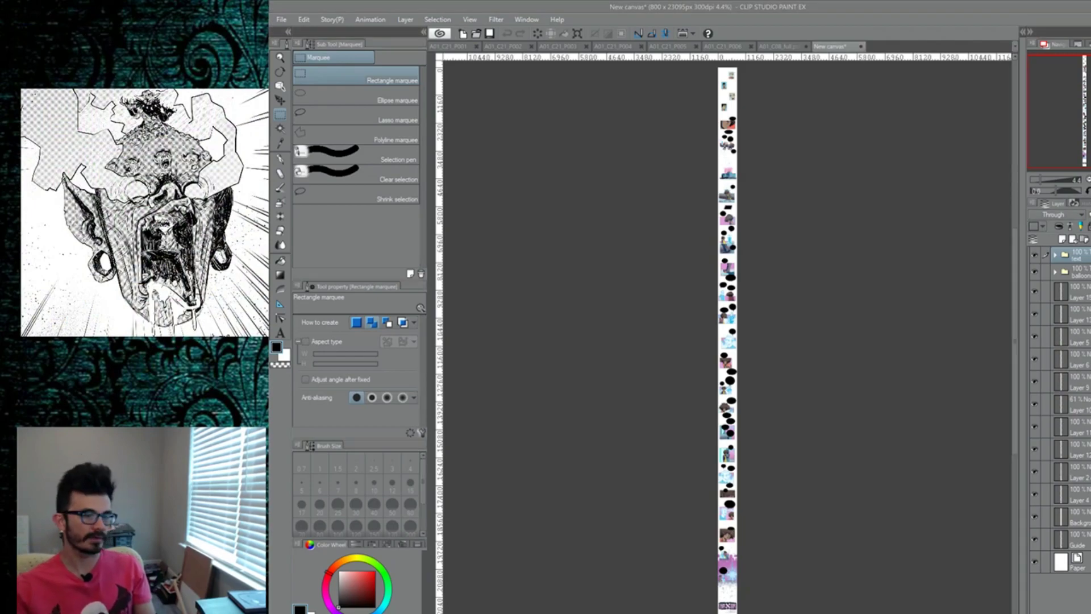
Switch to File Explorer and look over the full set of split1 JPEG pieces in folder 1 of the split folder.
key("alt+Tab")
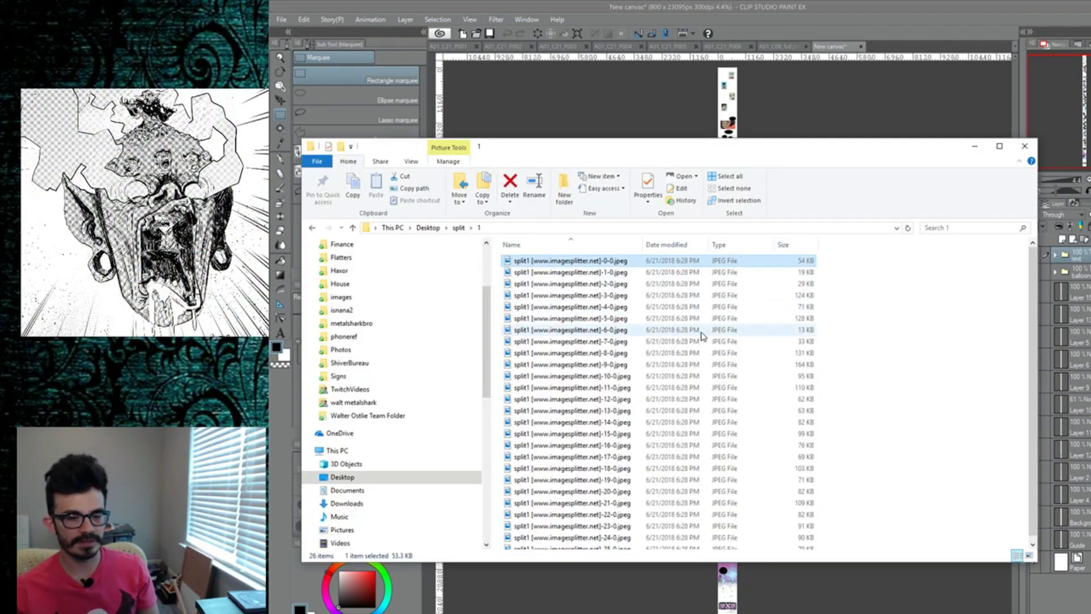
left_click(625, 543, "shift")
scroll(668, 370, "up", 1)
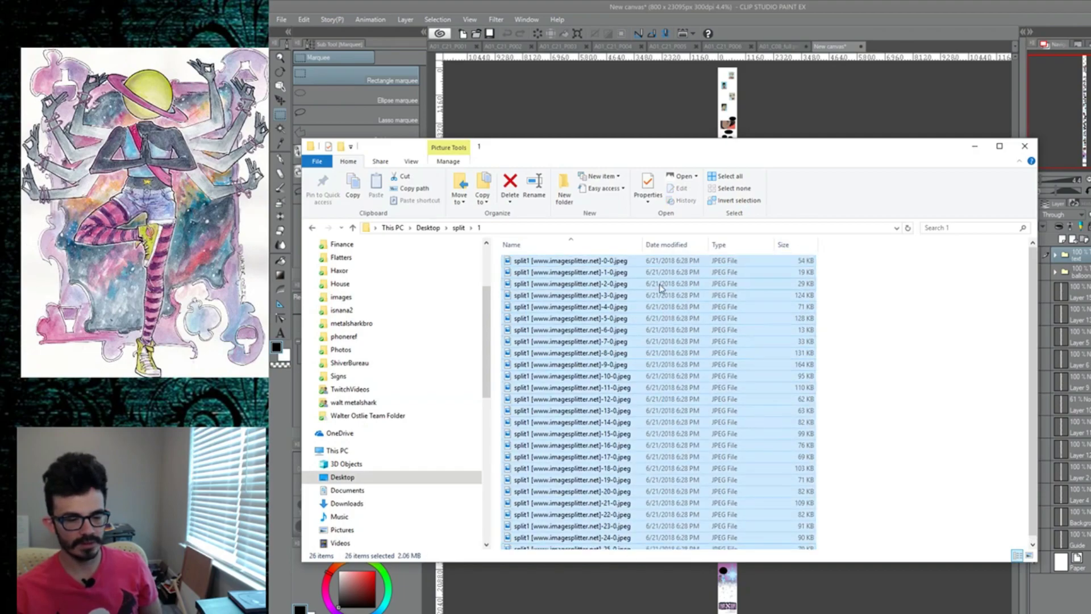
left_click(663, 261)
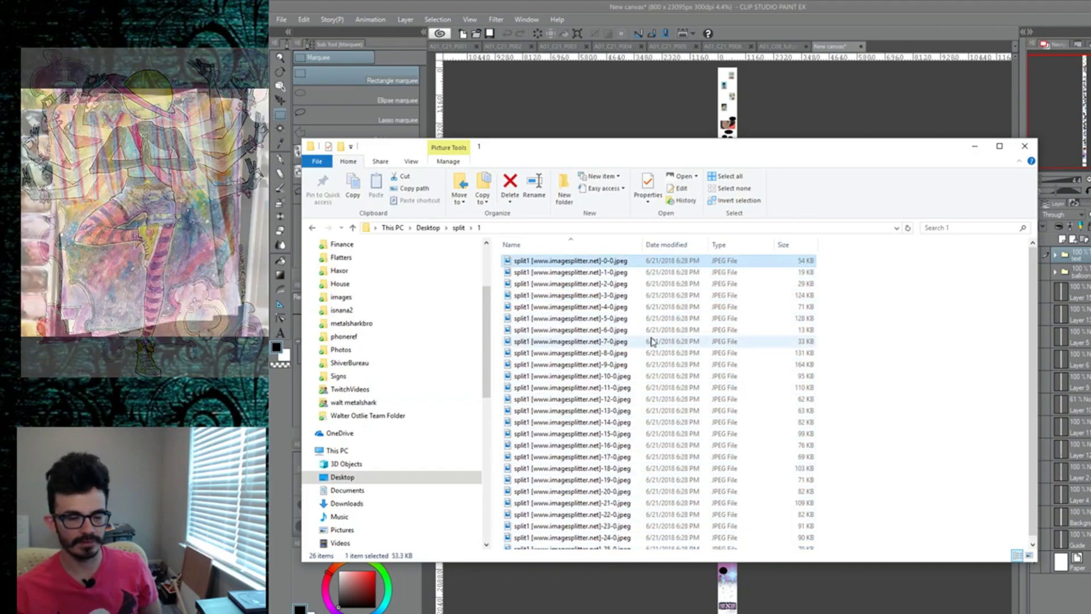
scroll(651, 340, "down", 1)
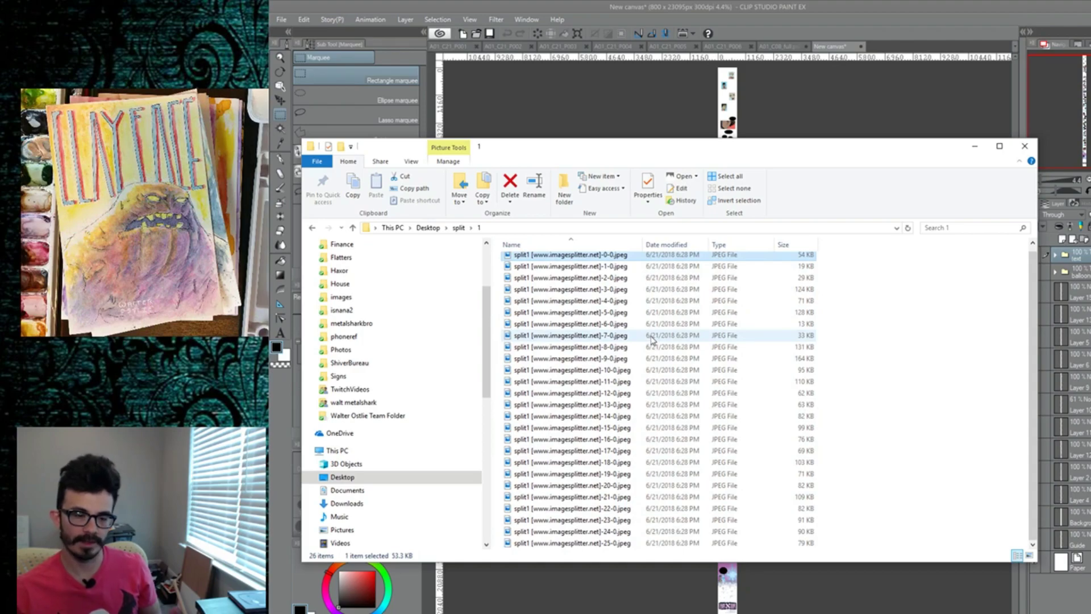